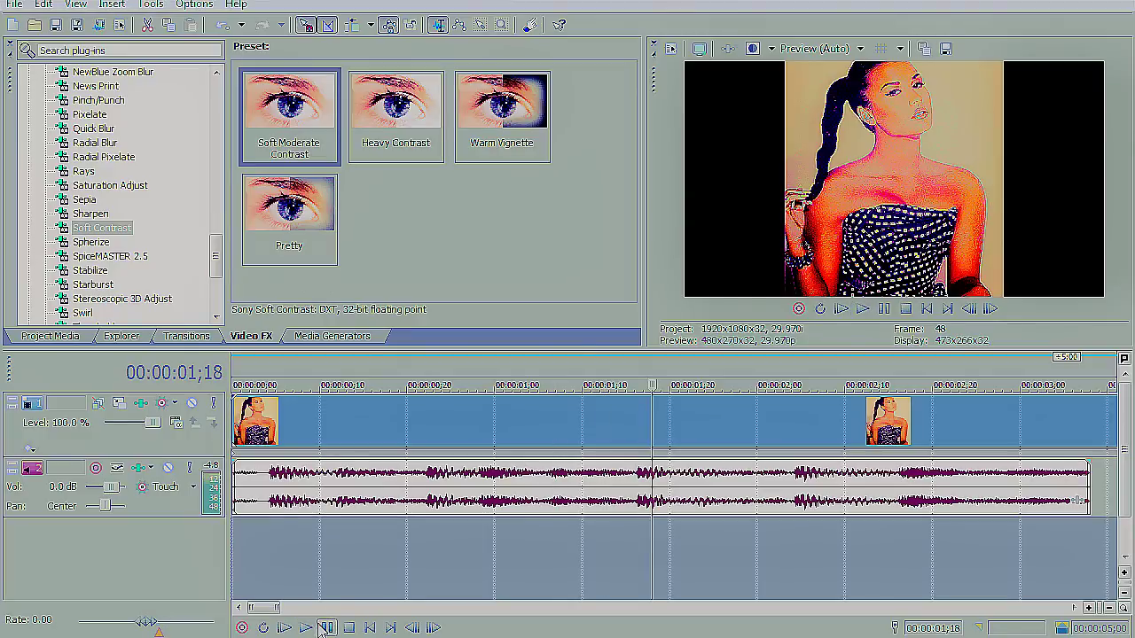
Step: Cut the image clip at 00:00:00;21, discarding the remainder, and give the remaining clip a fade-in of about five frames
{"action": "left_click", "coordinate": [270, 479]}
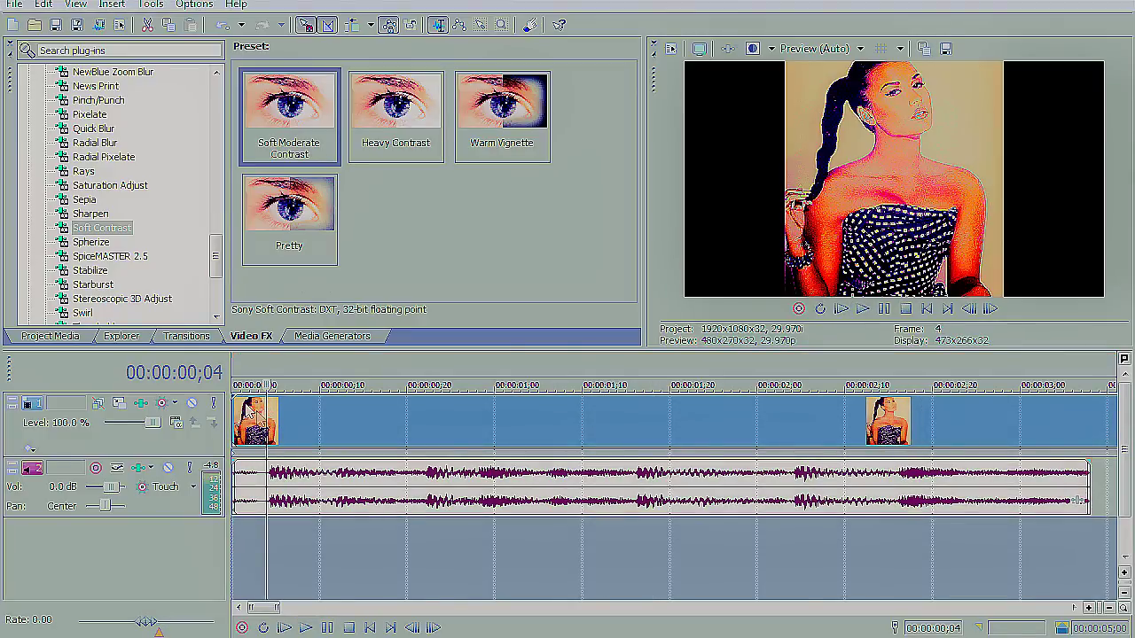
{"action": "left_click", "coordinate": [328, 627]}
{"action": "left_click", "coordinate": [426, 455]}
{"action": "left_click", "coordinate": [416, 439]}
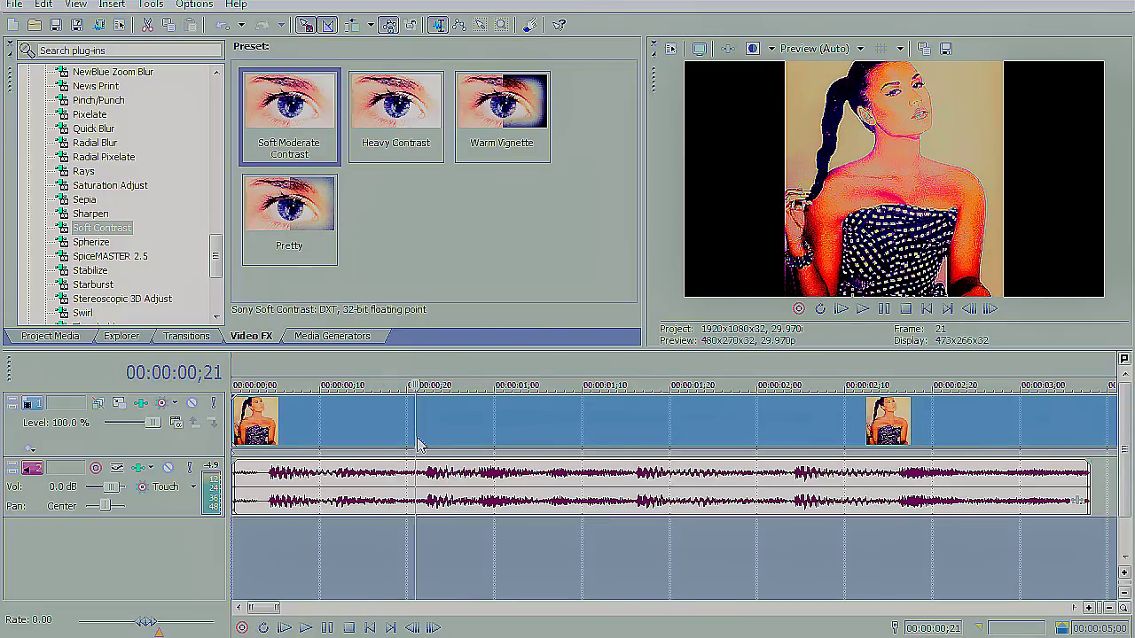
{"action": "key", "text": "s"}
{"action": "right_click", "coordinate": [445, 430]}
{"action": "left_click", "coordinate": [481, 381]}
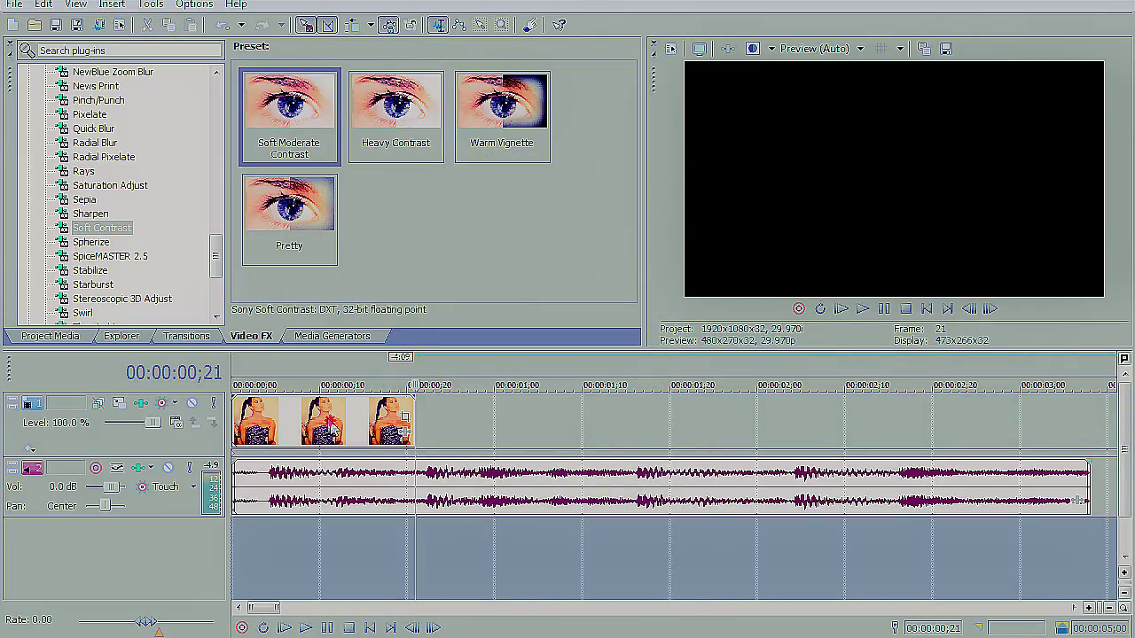
{"action": "left_click", "coordinate": [328, 424]}
{"action": "left_click_drag", "start_coordinate": [233, 396], "coordinate": [275, 396]}
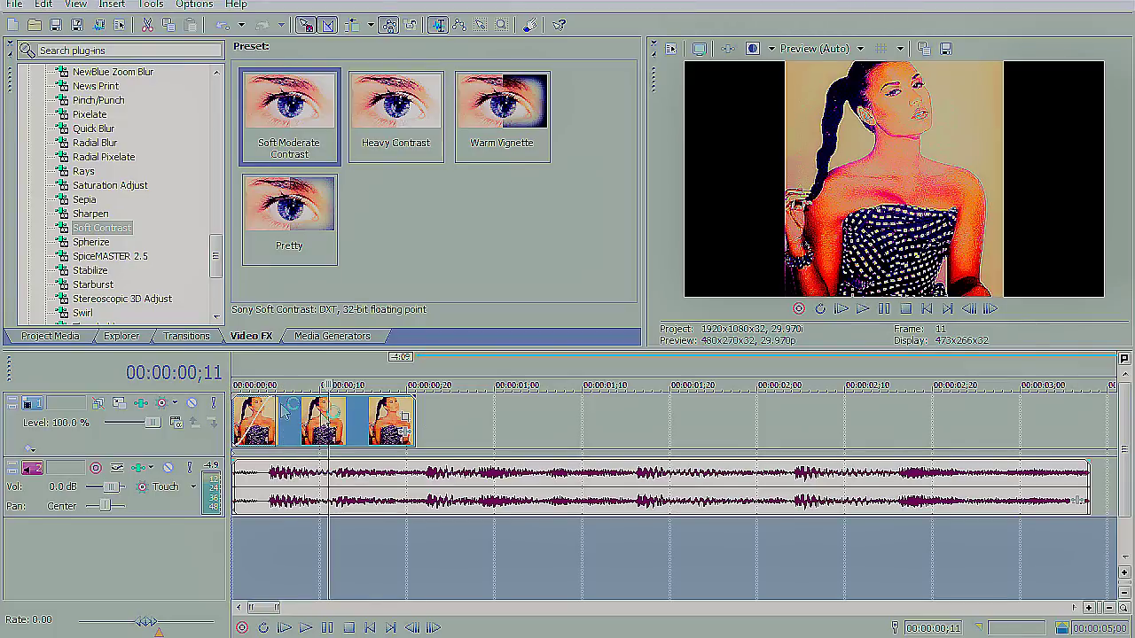
Step: Crop the clip to the output aspect ratio around the face, keyframing a slow zoom from about 455.6 to 435.9 wide at its end
{"action": "left_click", "coordinate": [406, 420]}
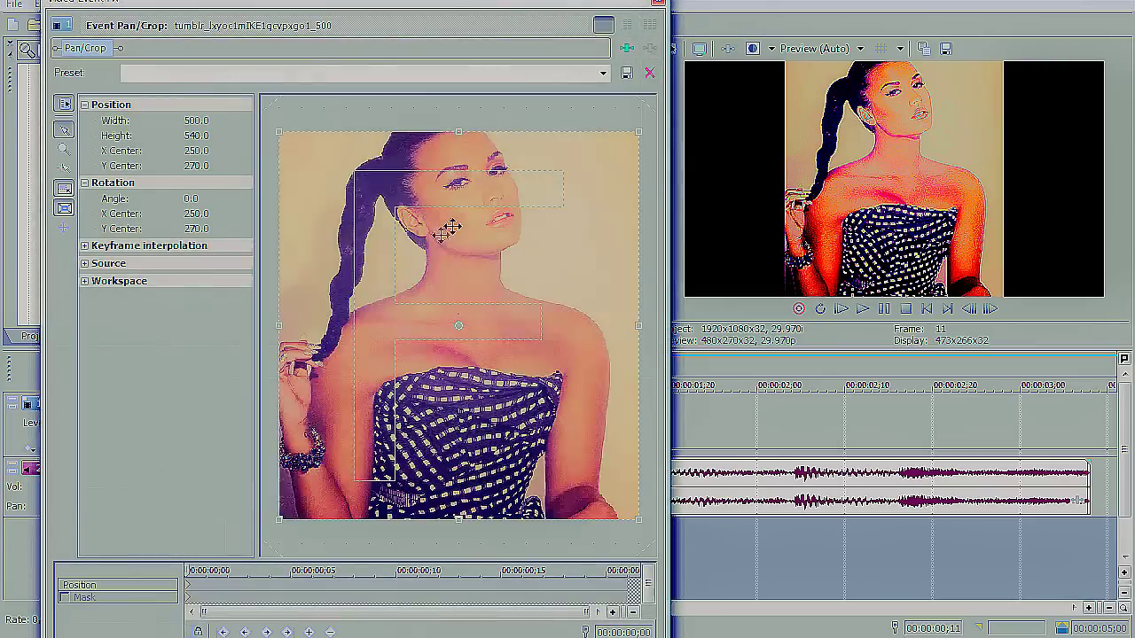
{"action": "right_click", "coordinate": [461, 226]}
{"action": "left_click", "coordinate": [578, 310]}
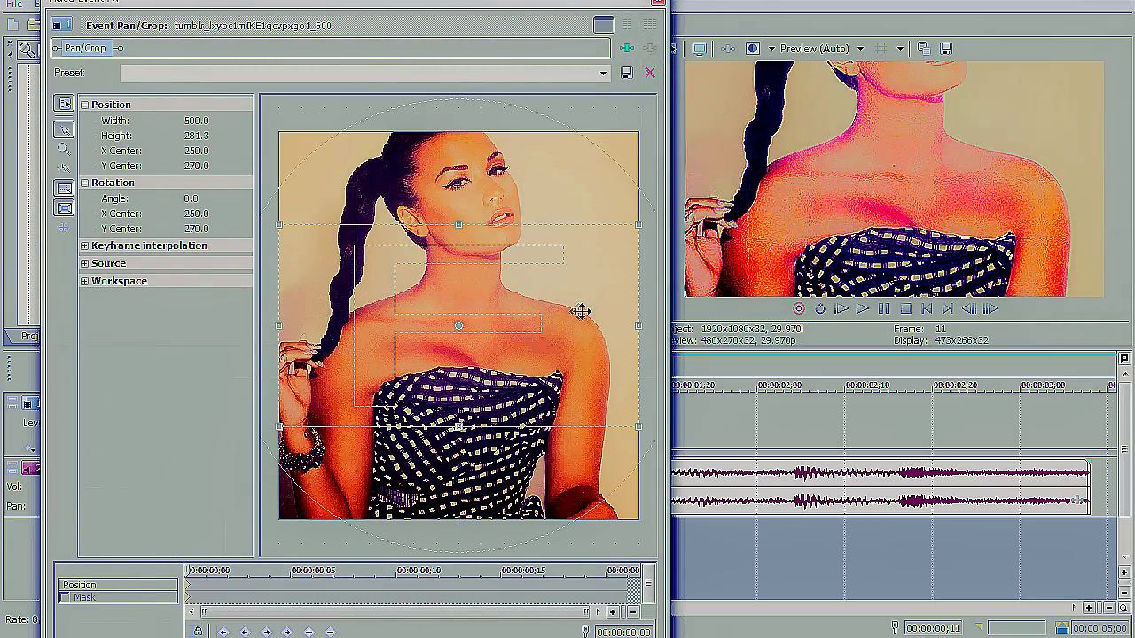
{"action": "left_click_drag", "start_coordinate": [638, 280], "coordinate": [623, 278]}
{"action": "left_click_drag", "start_coordinate": [532, 347], "coordinate": [529, 269]}
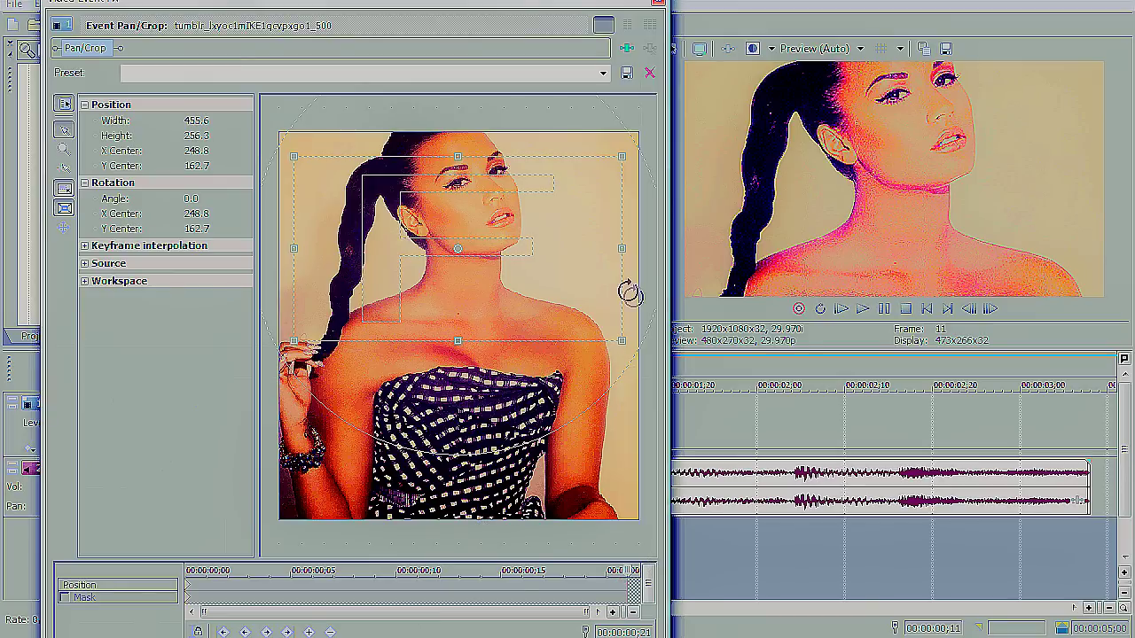
{"action": "left_click", "coordinate": [658, 4]}
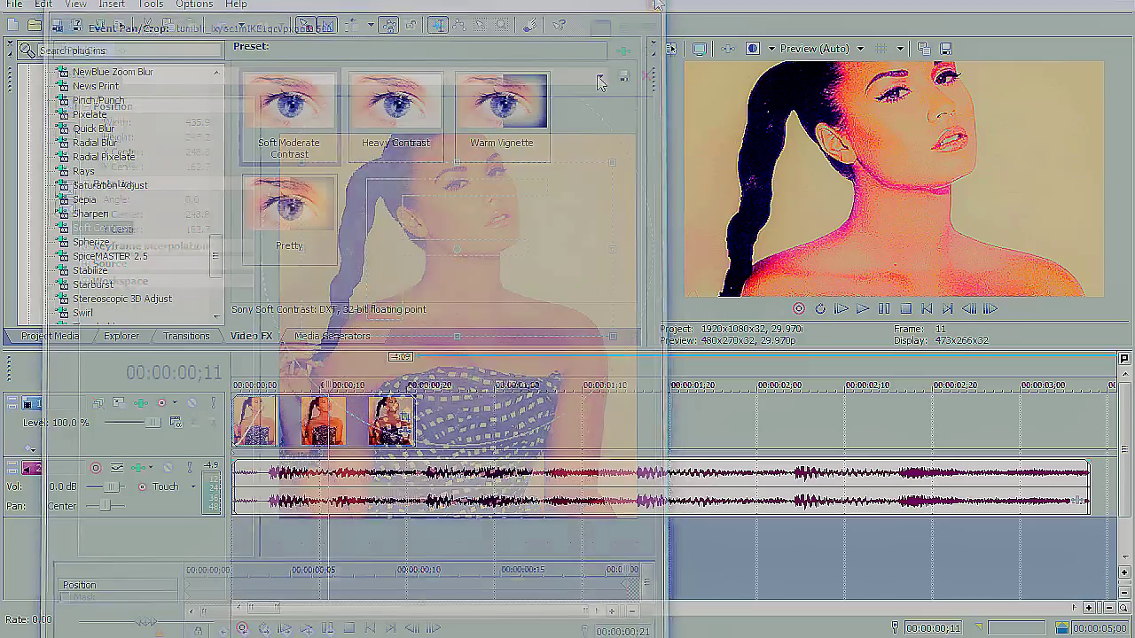
Step: Apply the NewBlue Roll transition with the Push Up preset to the clip's fade-in
{"action": "left_click_drag", "start_coordinate": [271, 408], "coordinate": [289, 404]}
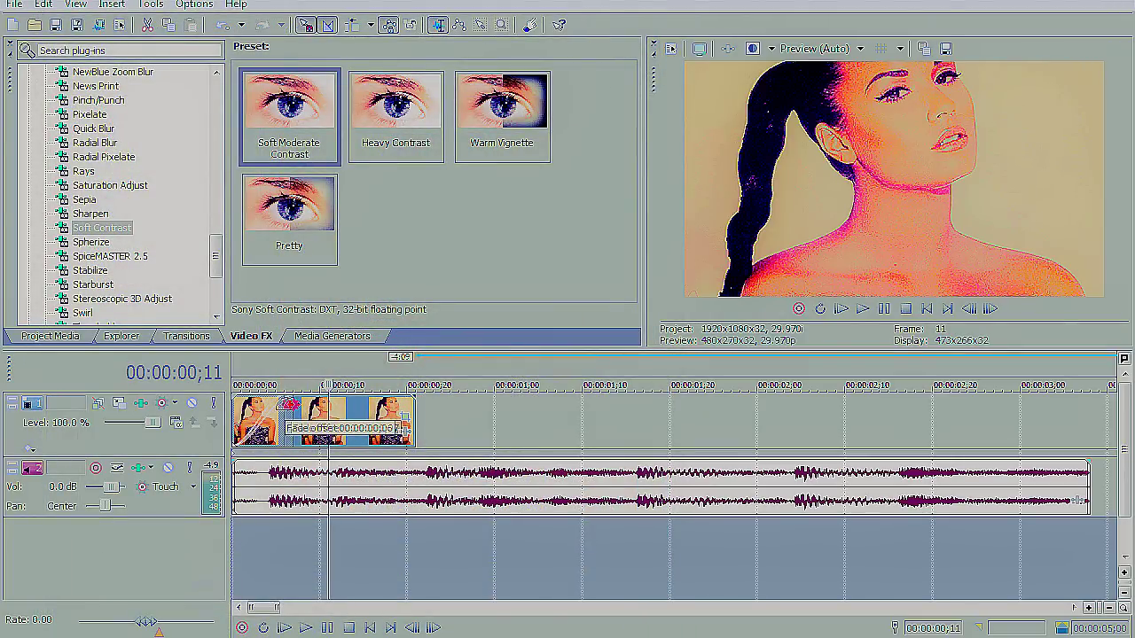
{"action": "left_click", "coordinate": [256, 417]}
{"action": "left_click", "coordinate": [208, 338]}
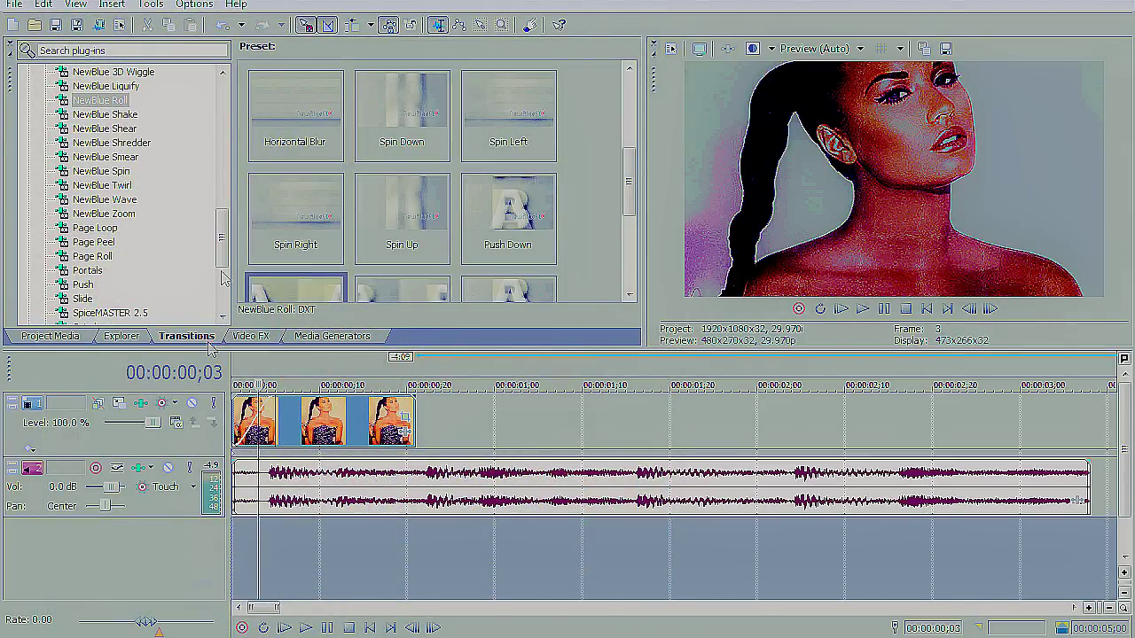
{"action": "scroll", "coordinate": [345, 266], "scroll_direction": "down", "scroll_amount": 1}
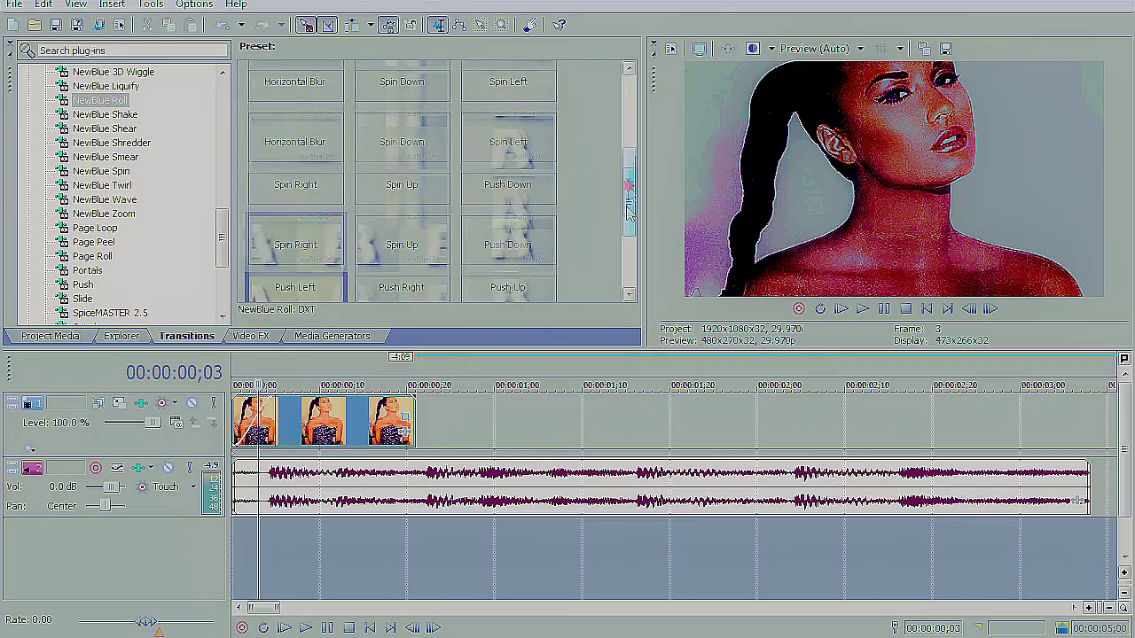
{"action": "left_click_drag", "start_coordinate": [410, 339], "coordinate": [257, 417]}
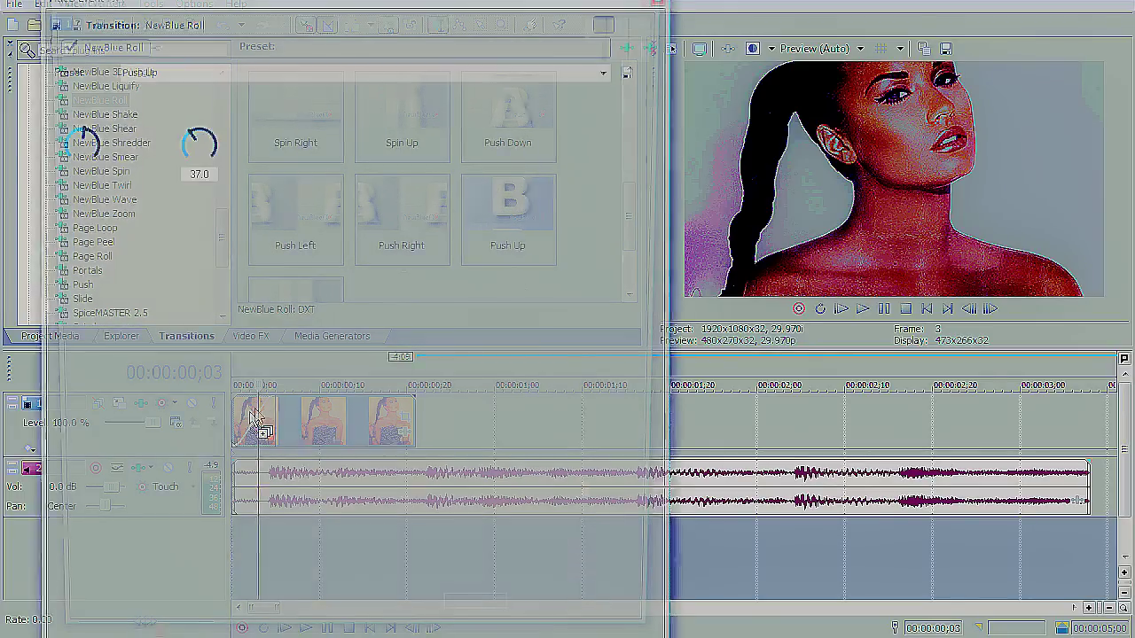
{"action": "left_click", "coordinate": [656, 5]}
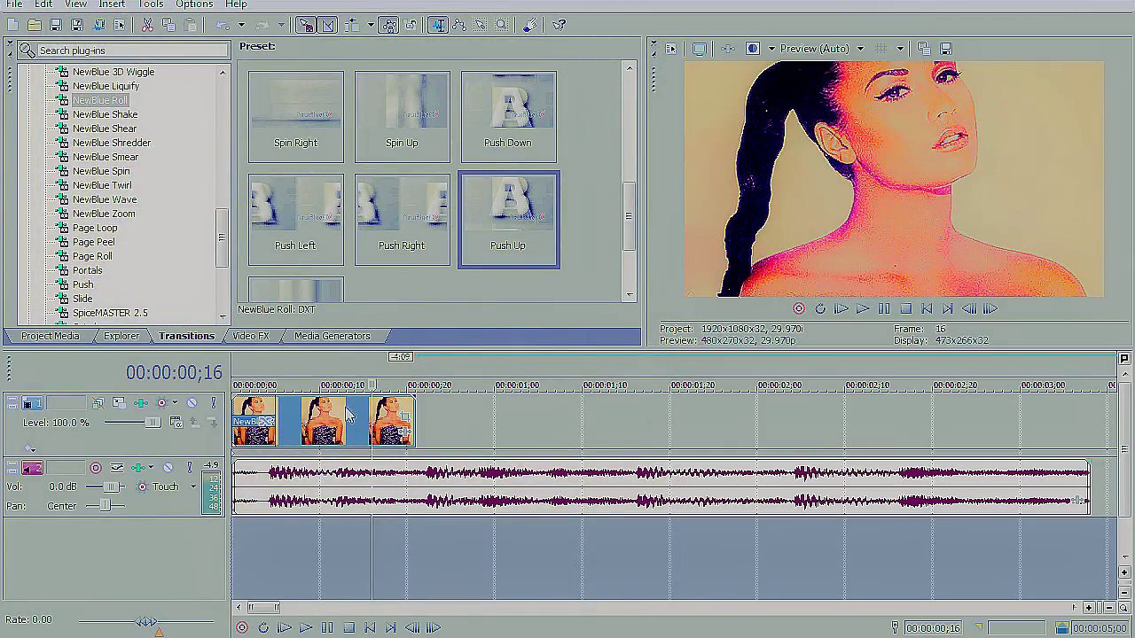
Step: Copy the image clip and paste it on the same track at 00:00:00;16
{"action": "right_click", "coordinate": [348, 415]}
{"action": "left_click", "coordinate": [390, 346]}
{"action": "key", "text": "ctrl+v"}
{"action": "right_click", "coordinate": [451, 430]}
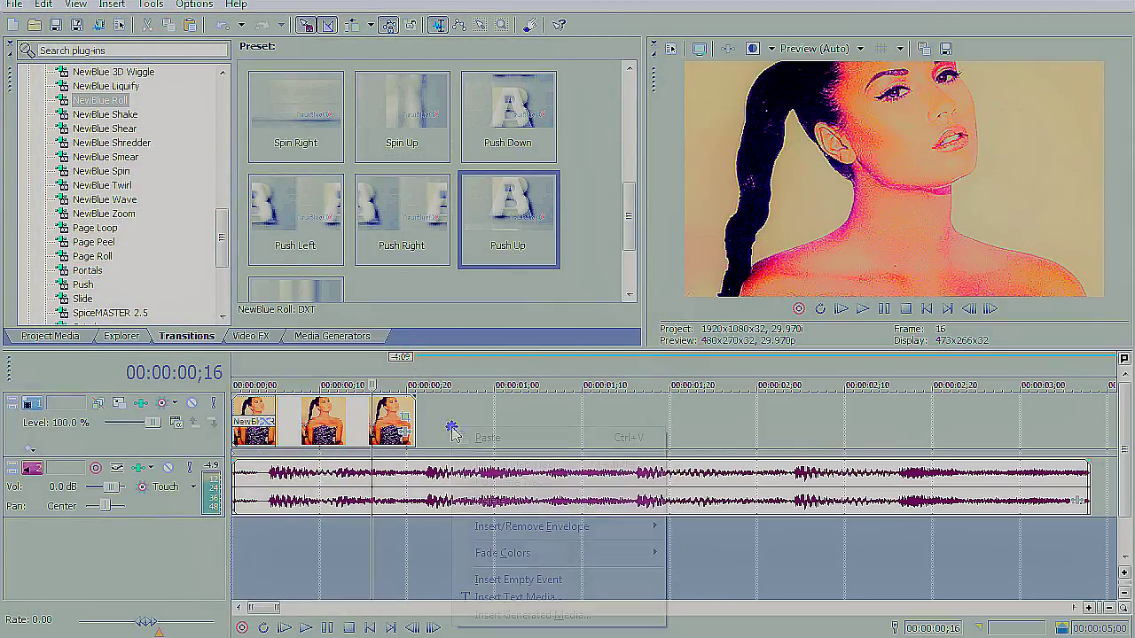
{"action": "left_click", "coordinate": [509, 443]}
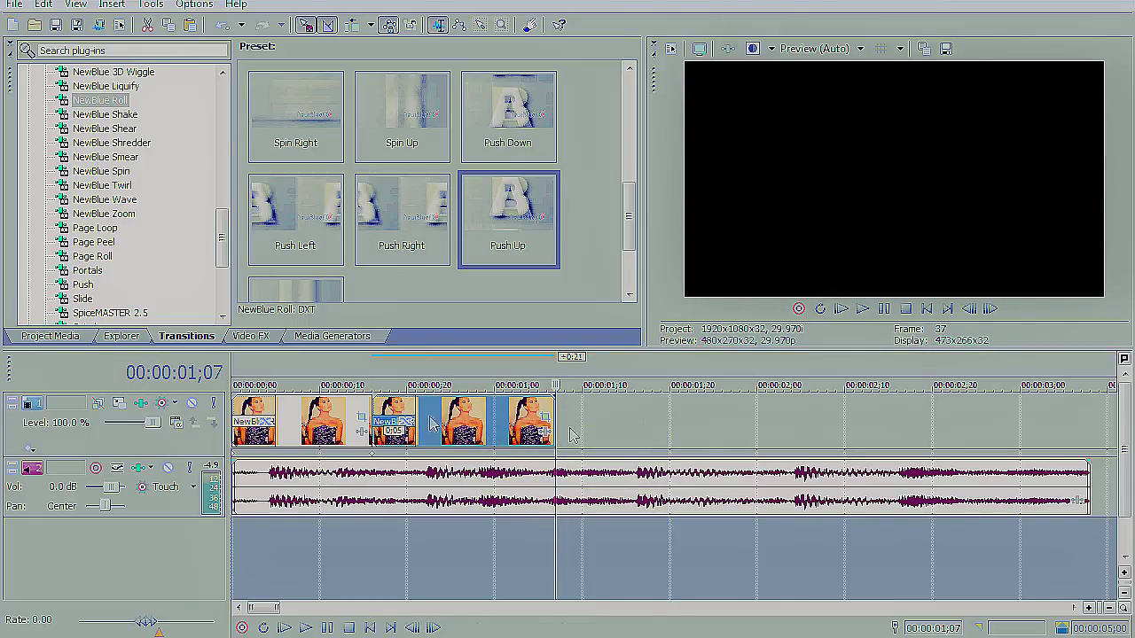
Step: Play the two clips from the start to check the transition timing against the music, and pause
{"action": "left_click", "coordinate": [284, 627]}
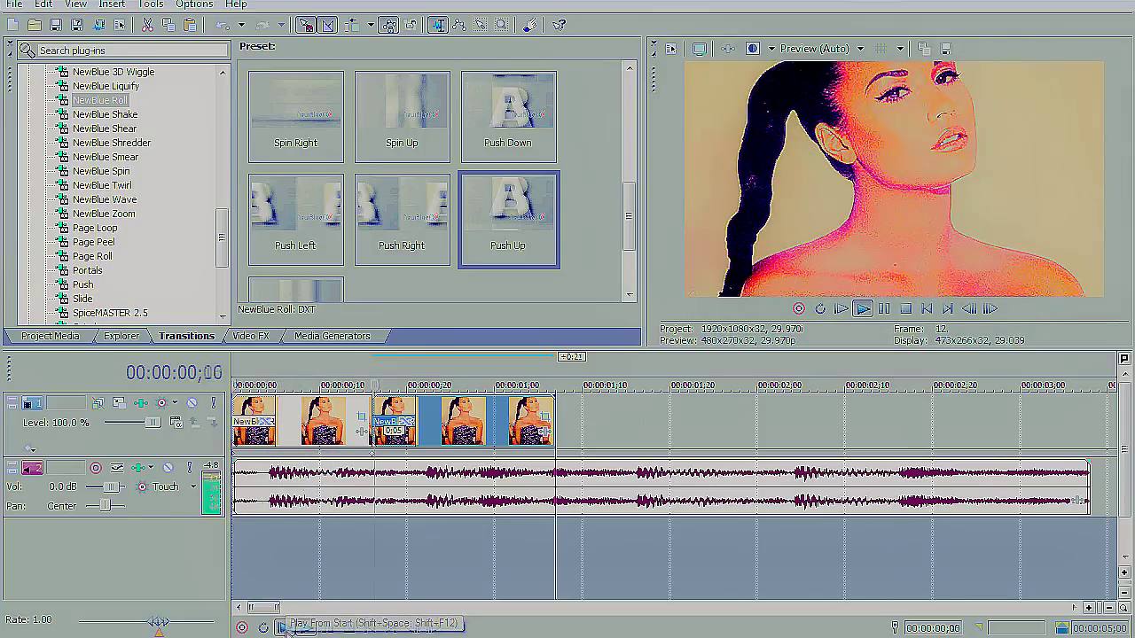
{"action": "left_click", "coordinate": [284, 627]}
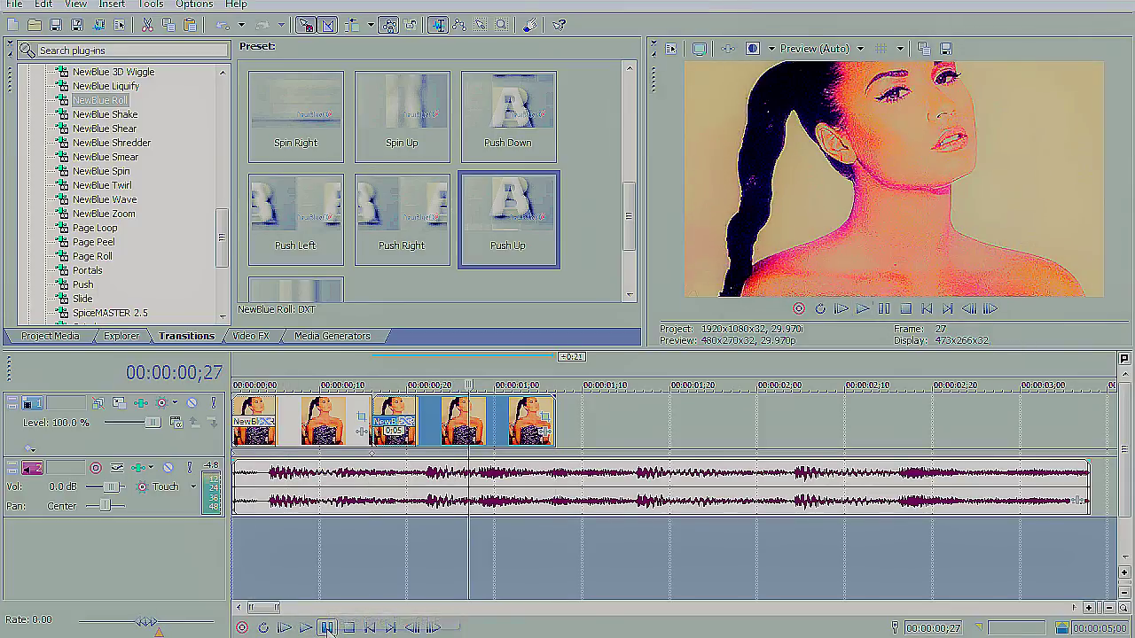
{"action": "left_click", "coordinate": [284, 628]}
{"action": "left_click", "coordinate": [284, 627]}
{"action": "left_click", "coordinate": [328, 627]}
Step: Lengthen the transition between the two clips to seven frames and replace it with the NewBlue Zoom preset Centered Zoom Blur
{"action": "mouse_move", "coordinate": [415, 416]}
{"action": "left_mouse_down"}
{"action": "mouse_move", "coordinate": [432, 416]}
{"action": "mouse_move", "coordinate": [376, 406]}
{"action": "left_mouse_up"}
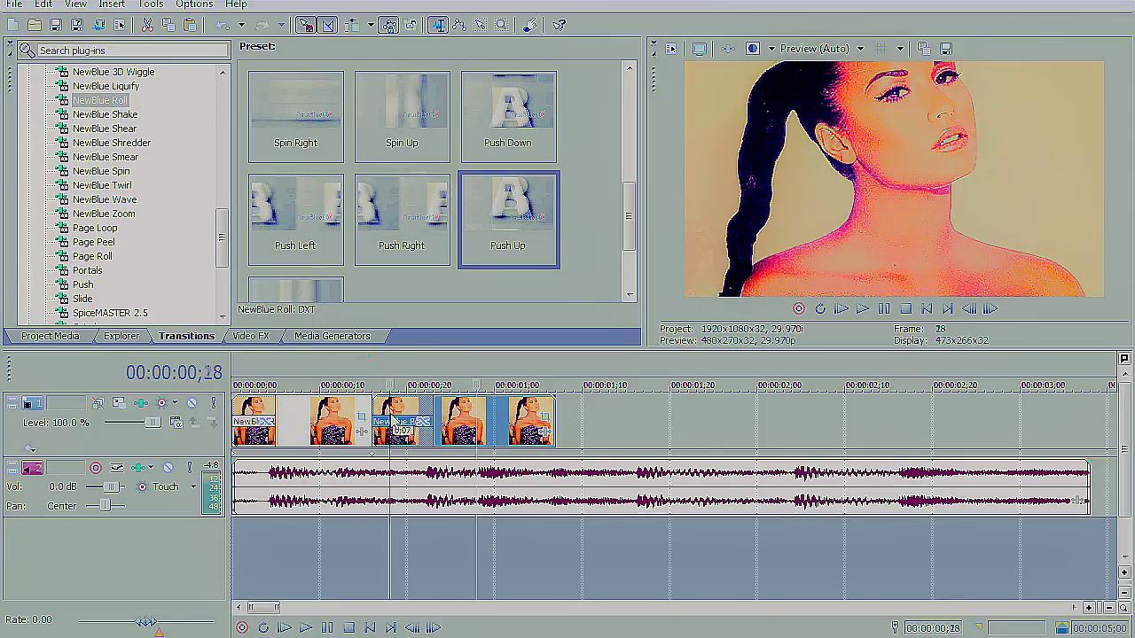
{"action": "left_click", "coordinate": [391, 421]}
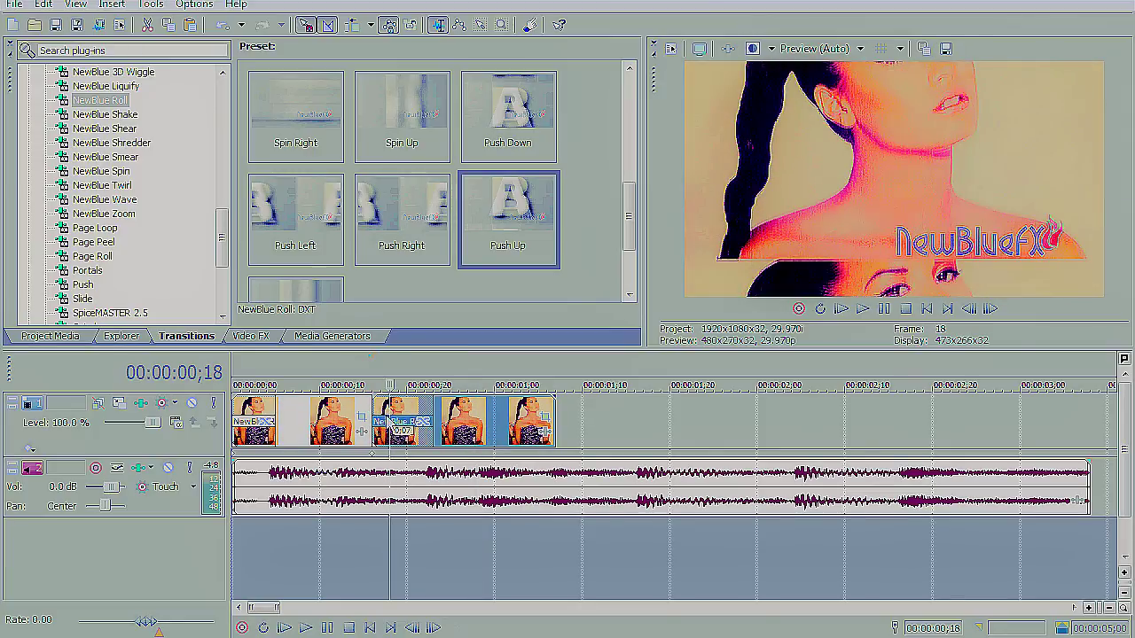
{"action": "left_click", "coordinate": [234, 336]}
{"action": "left_click", "coordinate": [202, 337]}
{"action": "mouse_move", "coordinate": [219, 251]}
{"action": "left_mouse_down"}
{"action": "mouse_move", "coordinate": [218, 238]}
{"action": "mouse_move", "coordinate": [219, 247]}
{"action": "left_mouse_up"}
{"action": "left_click", "coordinate": [133, 215]}
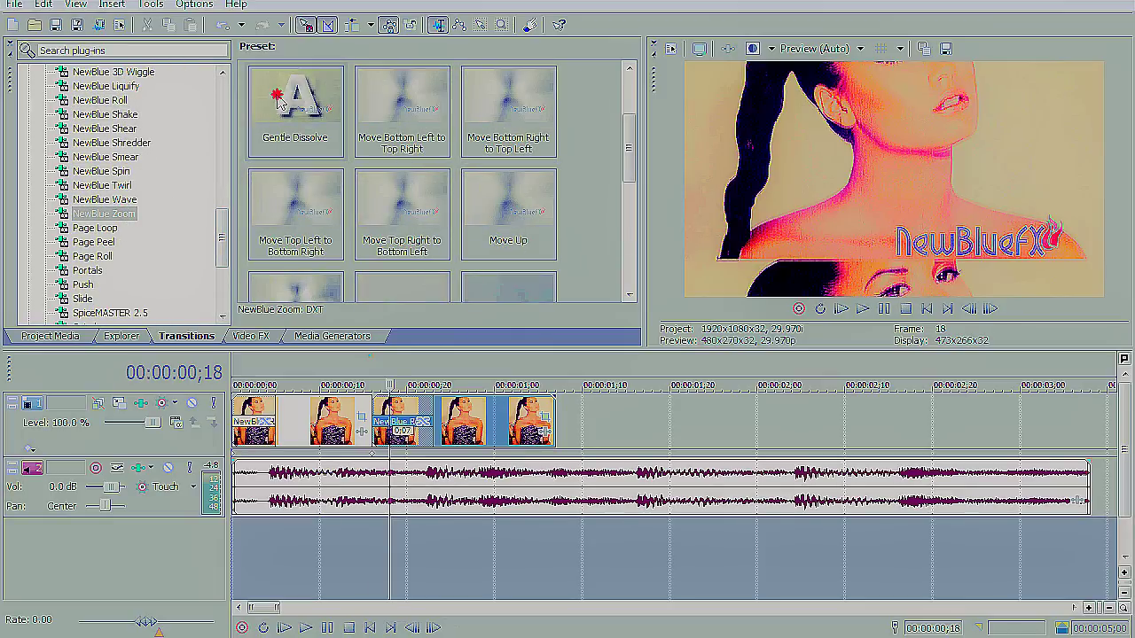
{"action": "scroll", "coordinate": [561, 202], "scroll_direction": "up", "scroll_amount": 1}
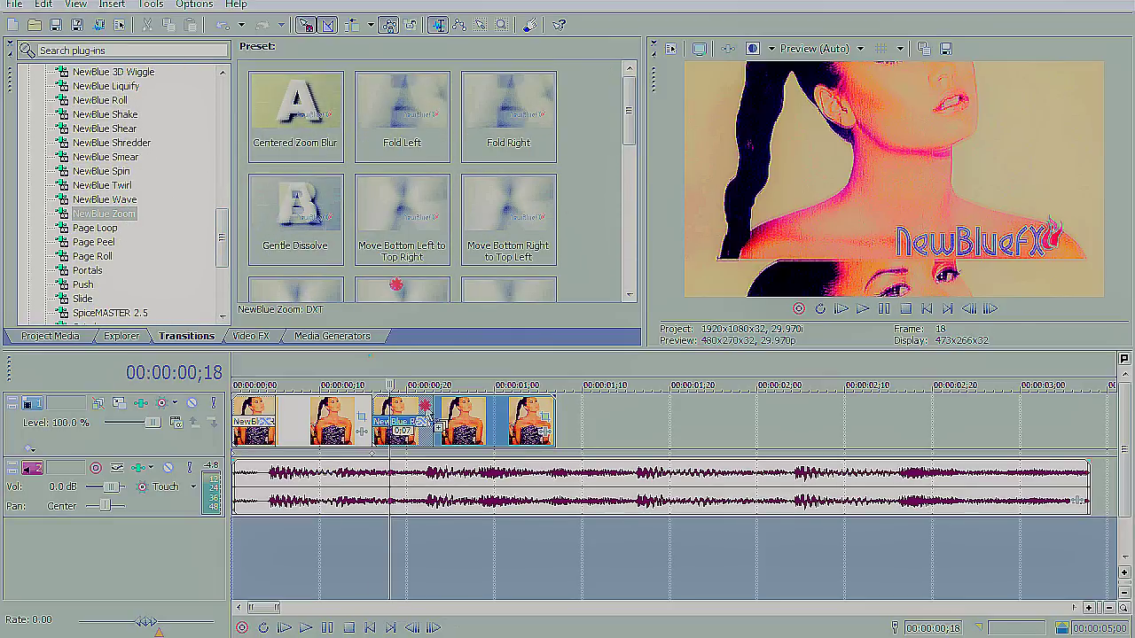
{"action": "left_click_drag", "start_coordinate": [417, 429], "coordinate": [415, 429]}
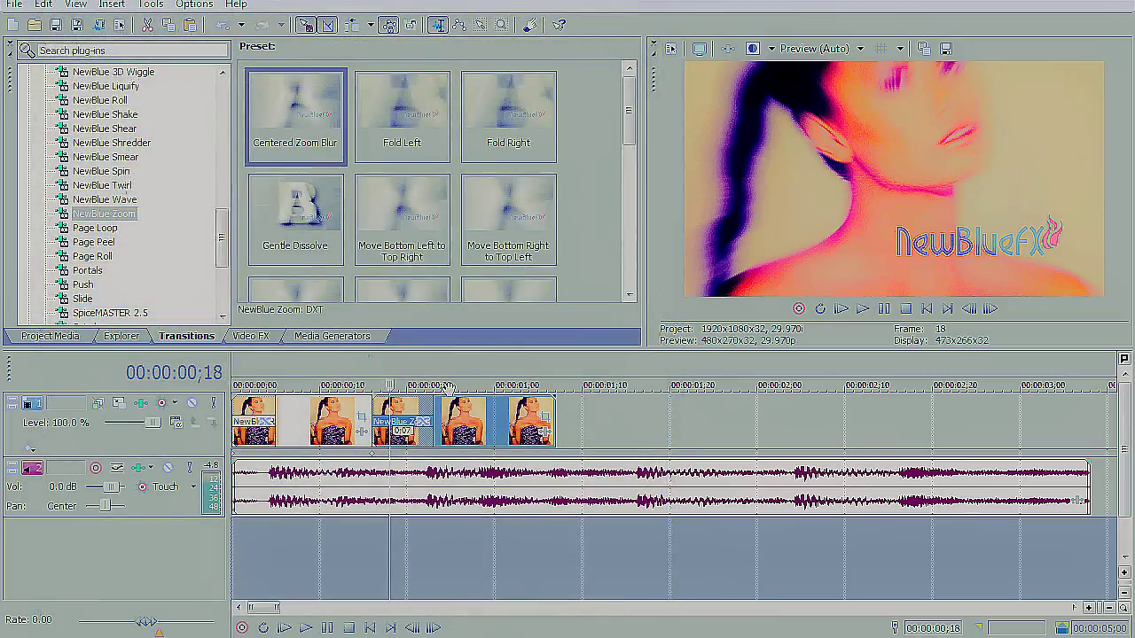
Step: Reframe the second clip closer on the face, replacing its pan/crop animation with a zoom-out from about 350 to 399 wide
{"action": "left_click", "coordinate": [450, 434]}
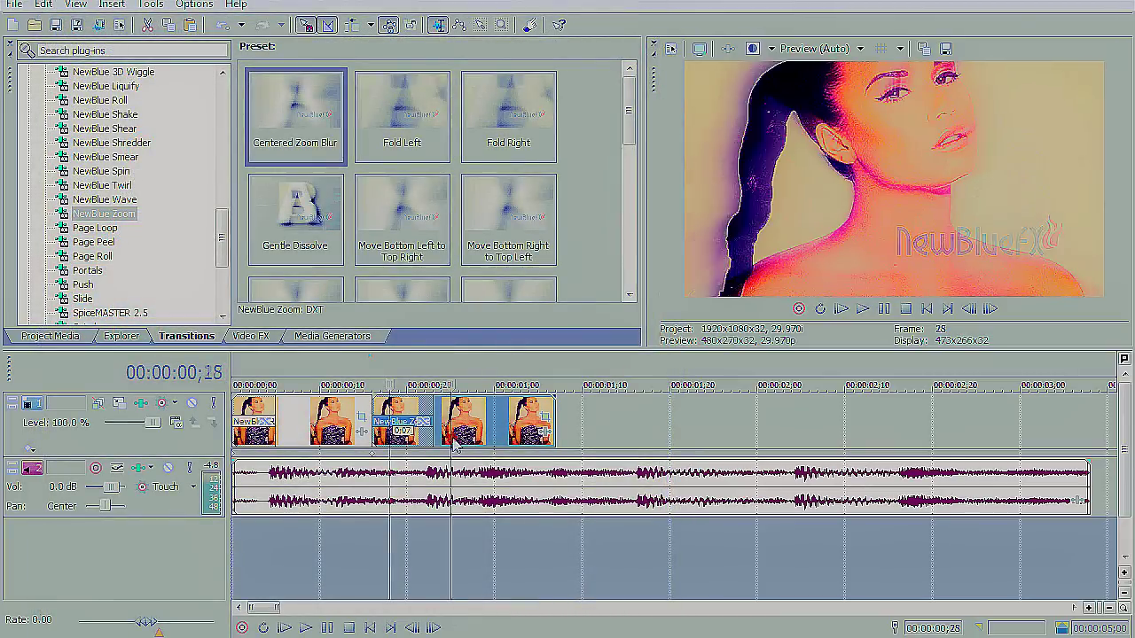
{"action": "left_click", "coordinate": [542, 422]}
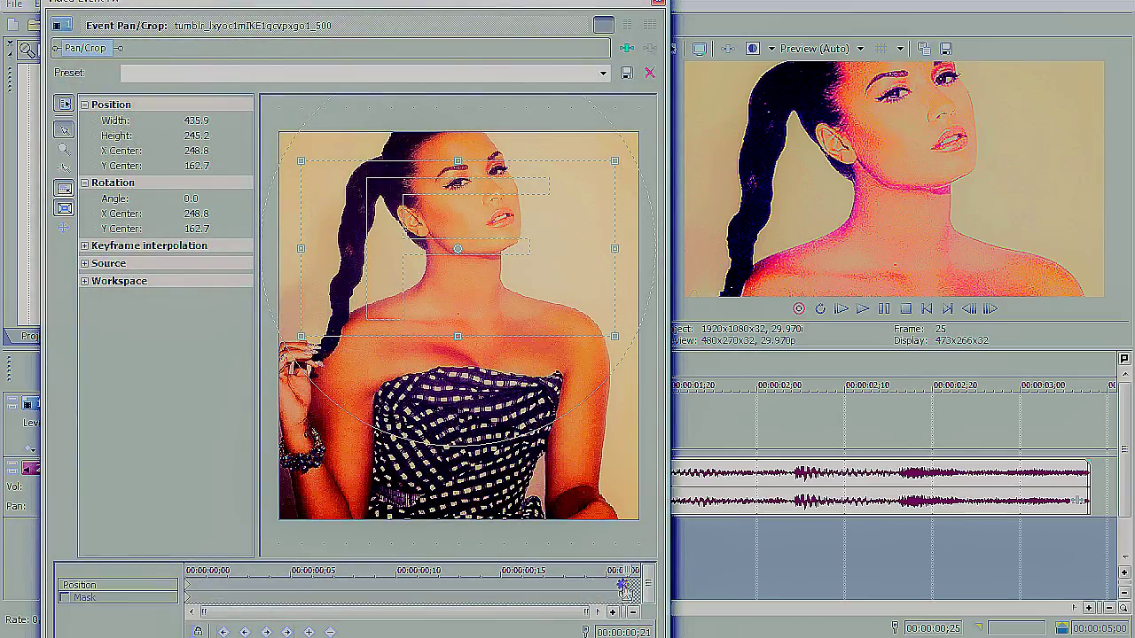
{"action": "right_click", "coordinate": [625, 587]}
{"action": "left_click", "coordinate": [666, 448]}
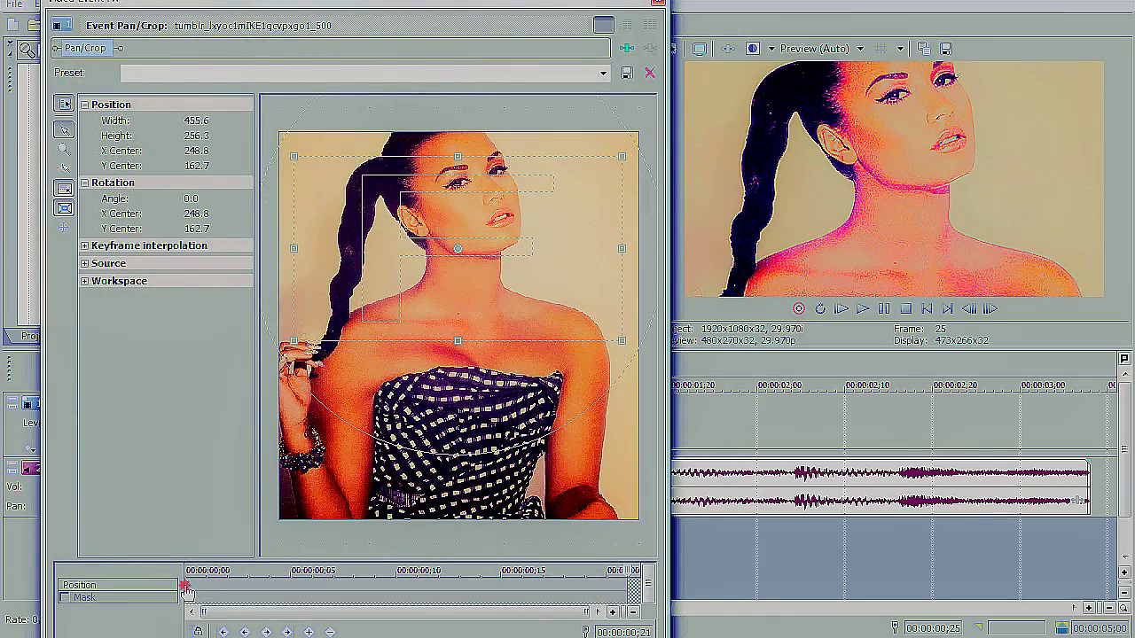
{"action": "left_click_drag", "start_coordinate": [476, 346], "coordinate": [509, 270]}
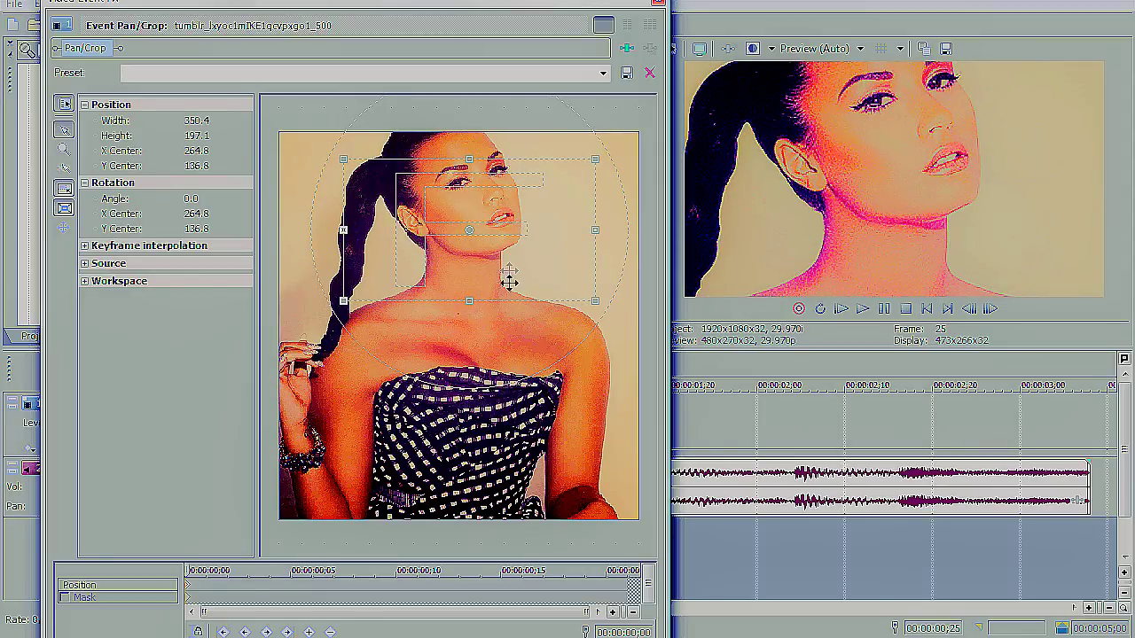
{"action": "left_click_drag", "start_coordinate": [550, 300], "coordinate": [550, 306]}
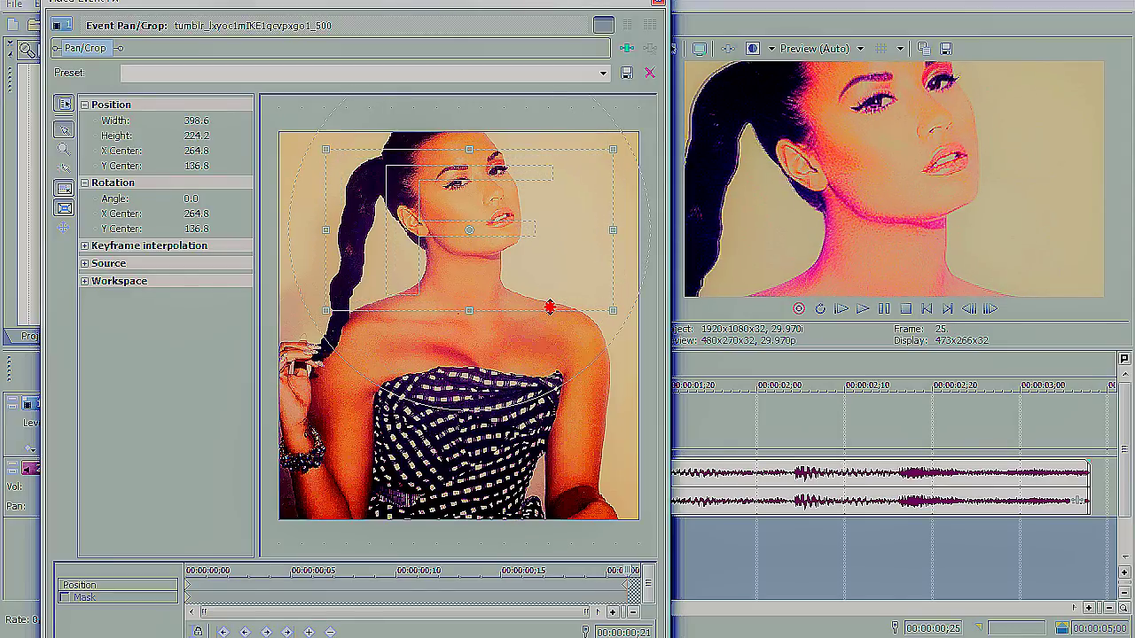
{"action": "left_click", "coordinate": [660, 2]}
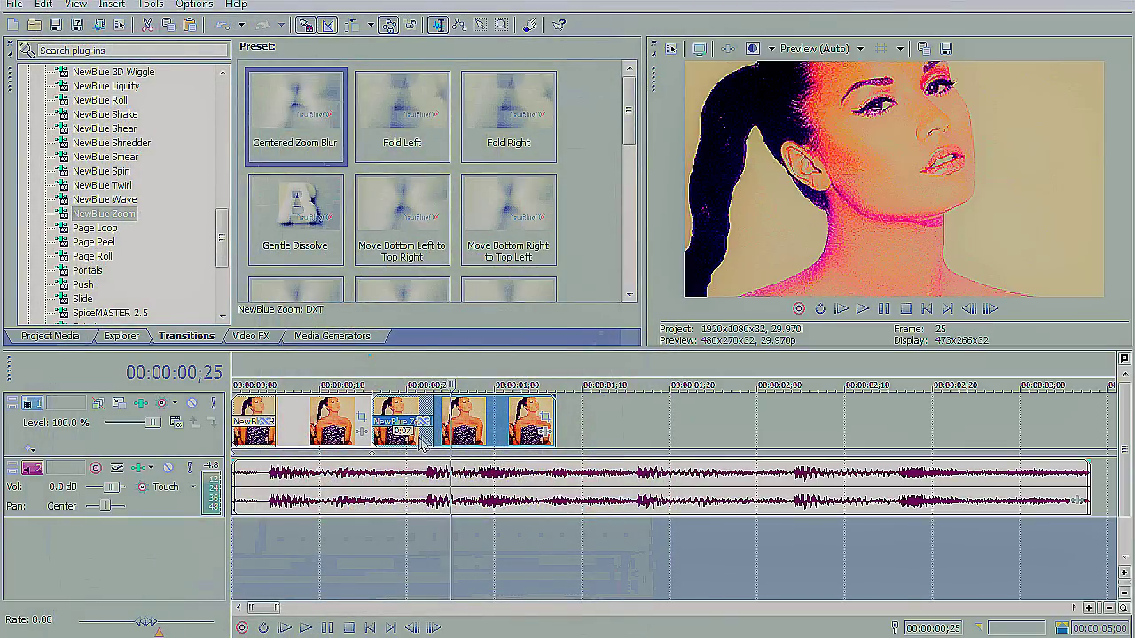
Step: Trim the second clip's end by five frames and play the sequence to check it against the music
{"action": "left_click_drag", "start_coordinate": [552, 418], "coordinate": [518, 434]}
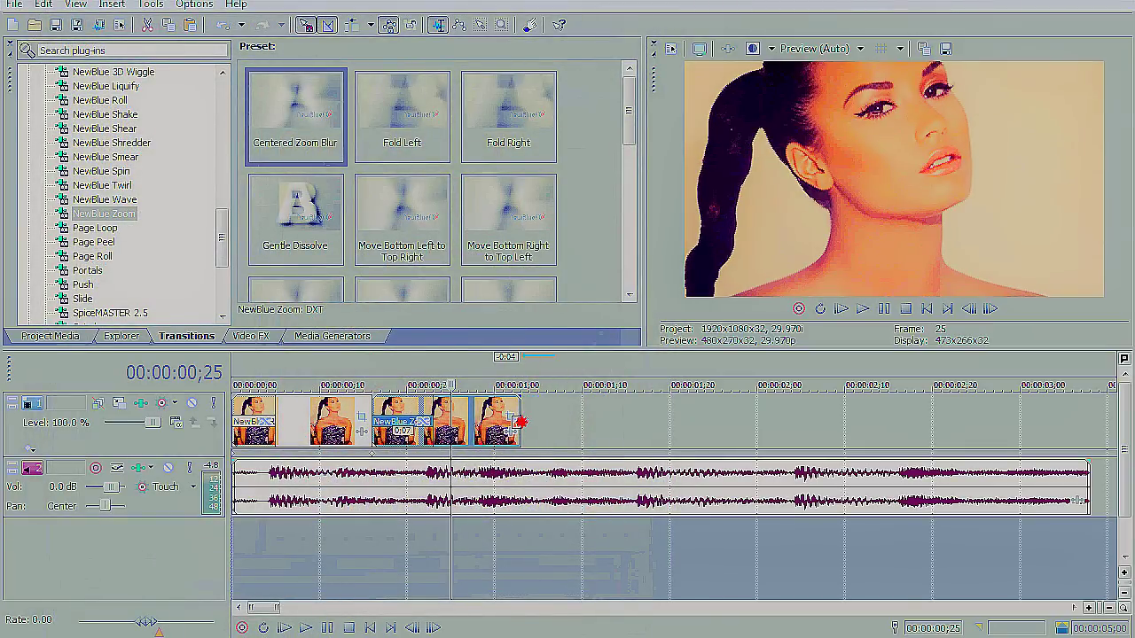
{"action": "left_click", "coordinate": [284, 628]}
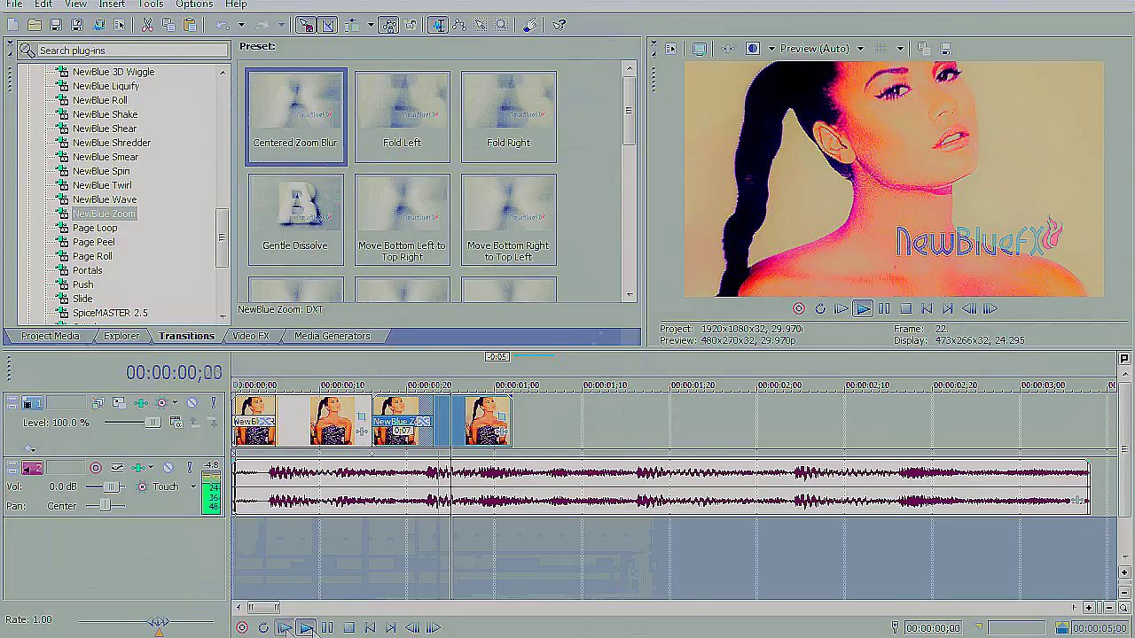
{"action": "left_click", "coordinate": [326, 627]}
{"action": "left_click", "coordinate": [337, 554]}
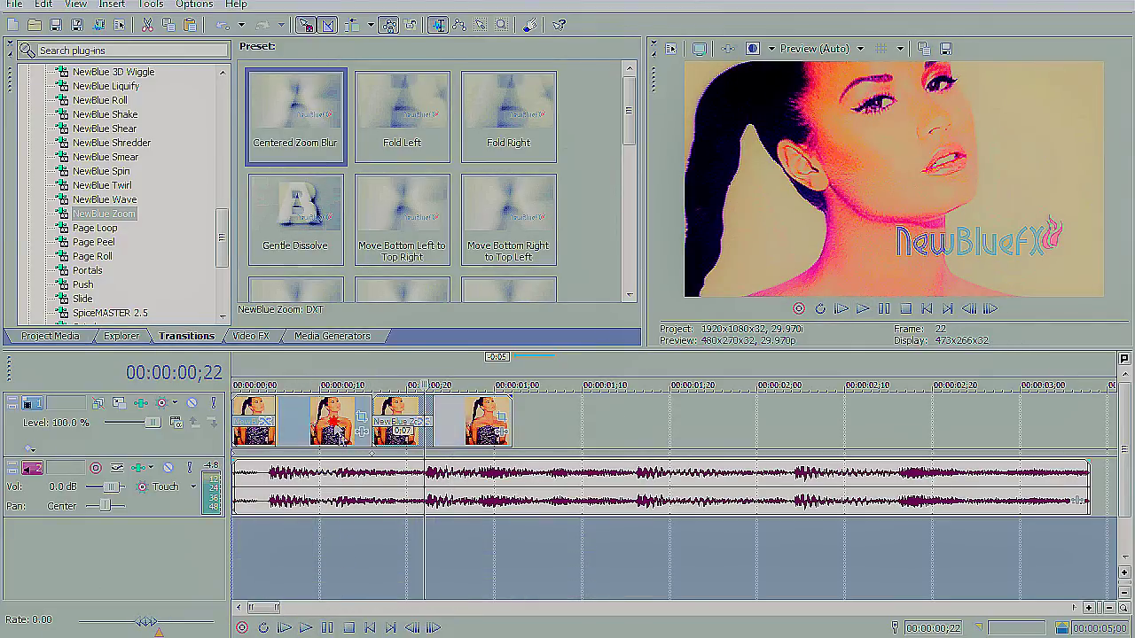
{"action": "left_click", "coordinate": [306, 628]}
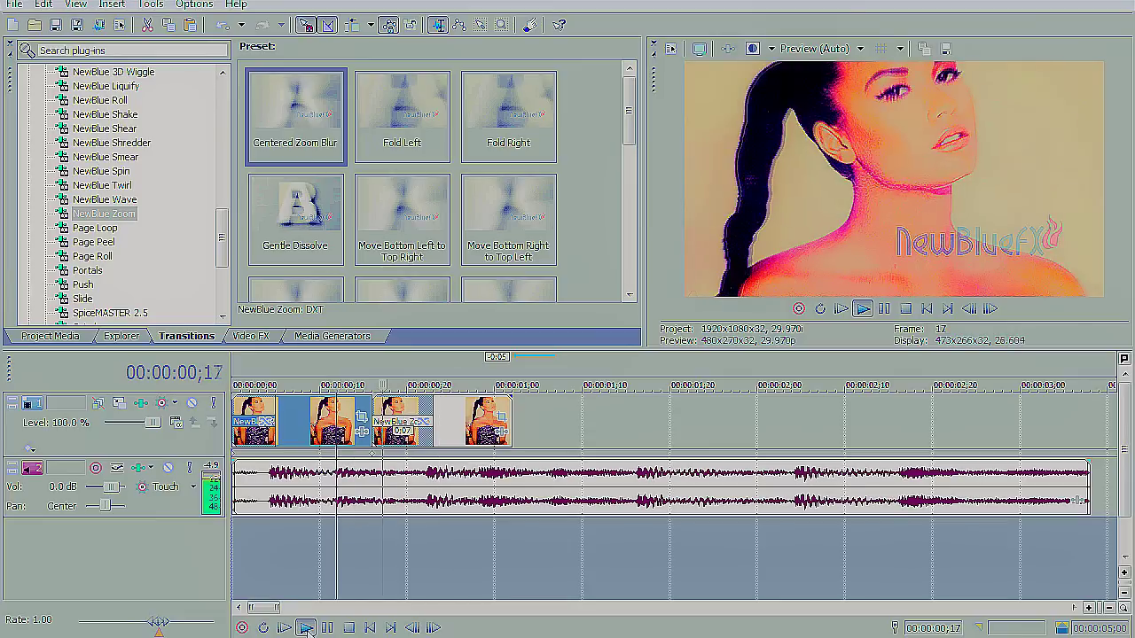
{"action": "left_click", "coordinate": [306, 628]}
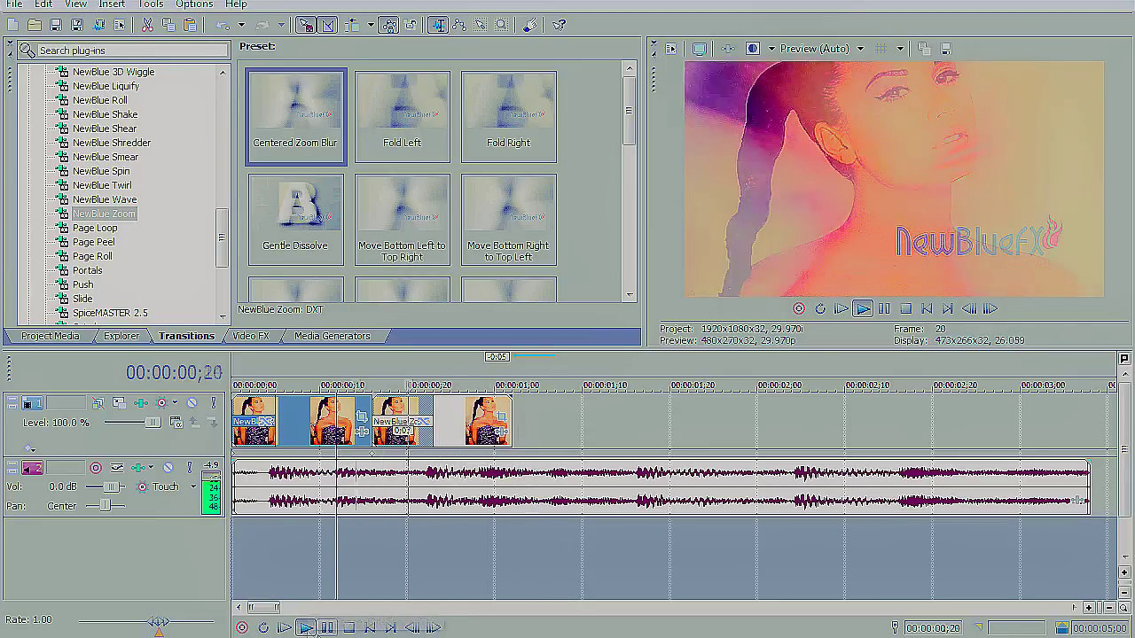
{"action": "left_click", "coordinate": [327, 627]}
Step: Check the music from the start and add the windblown-hair photo at 00:00:00;28, overlapping the end of the second clip
{"action": "left_click", "coordinate": [476, 420]}
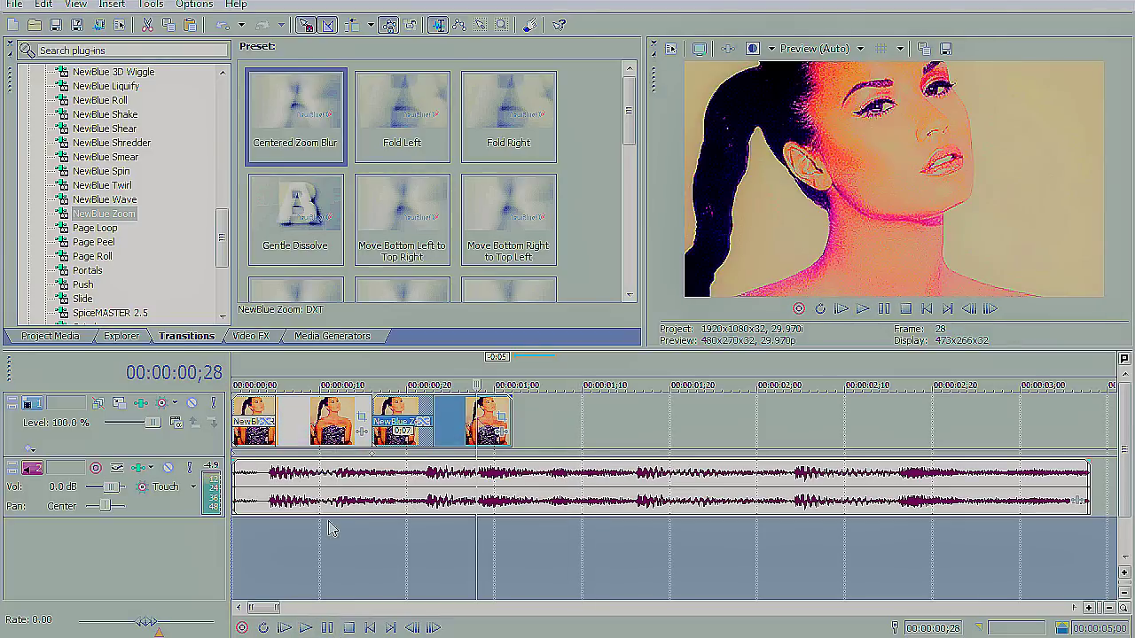
{"action": "left_click", "coordinate": [52, 336]}
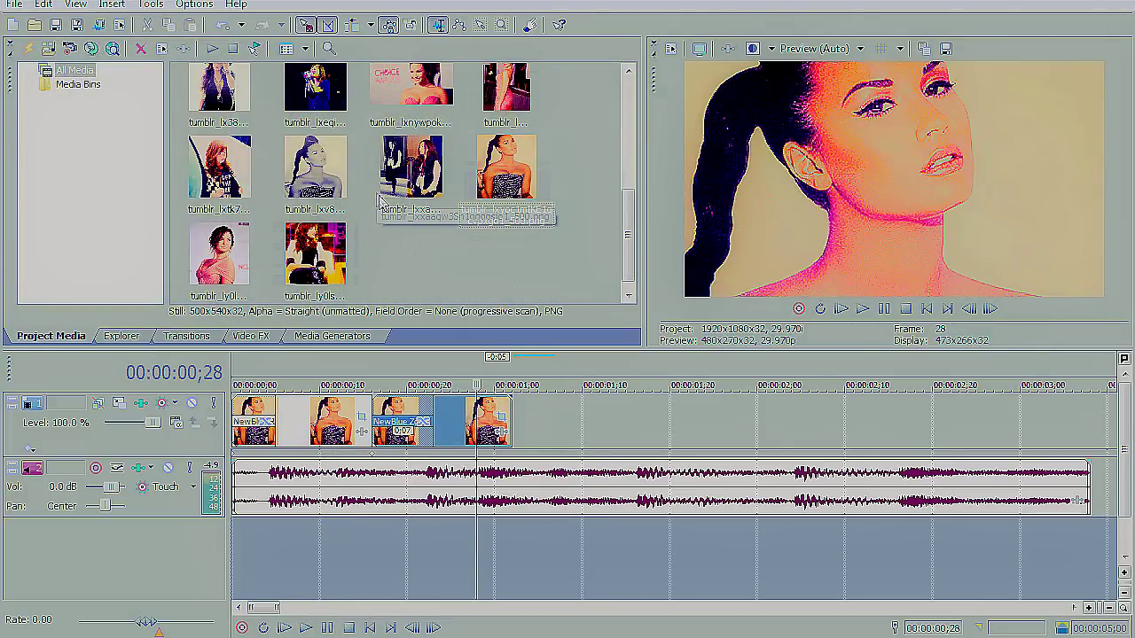
{"action": "left_click_drag", "start_coordinate": [631, 226], "coordinate": [645, 106]}
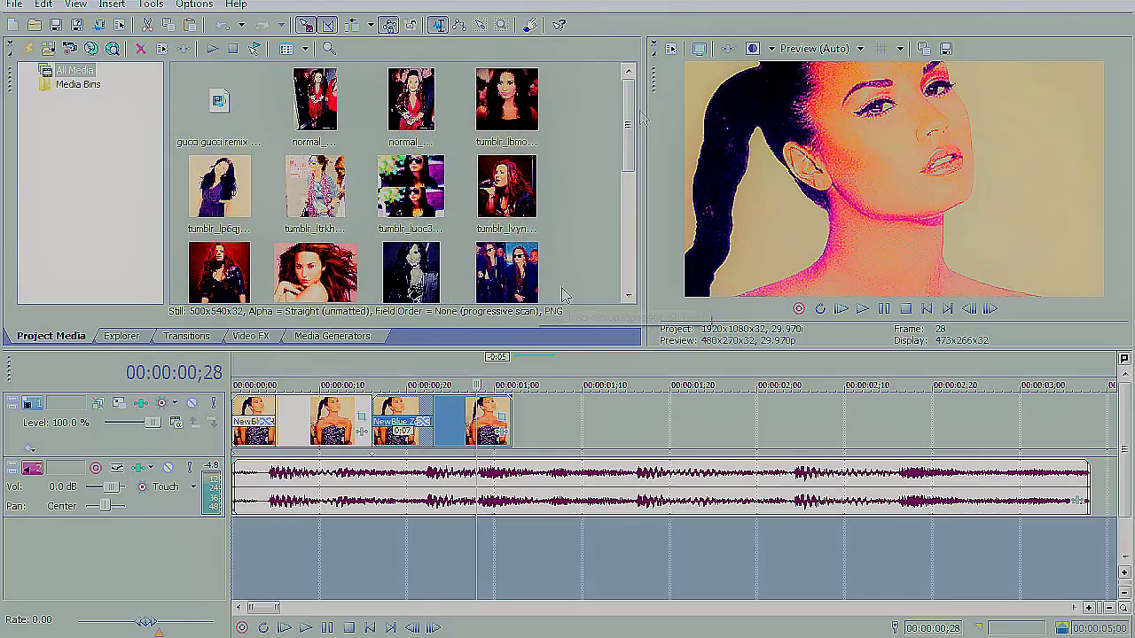
{"action": "left_click", "coordinate": [284, 627]}
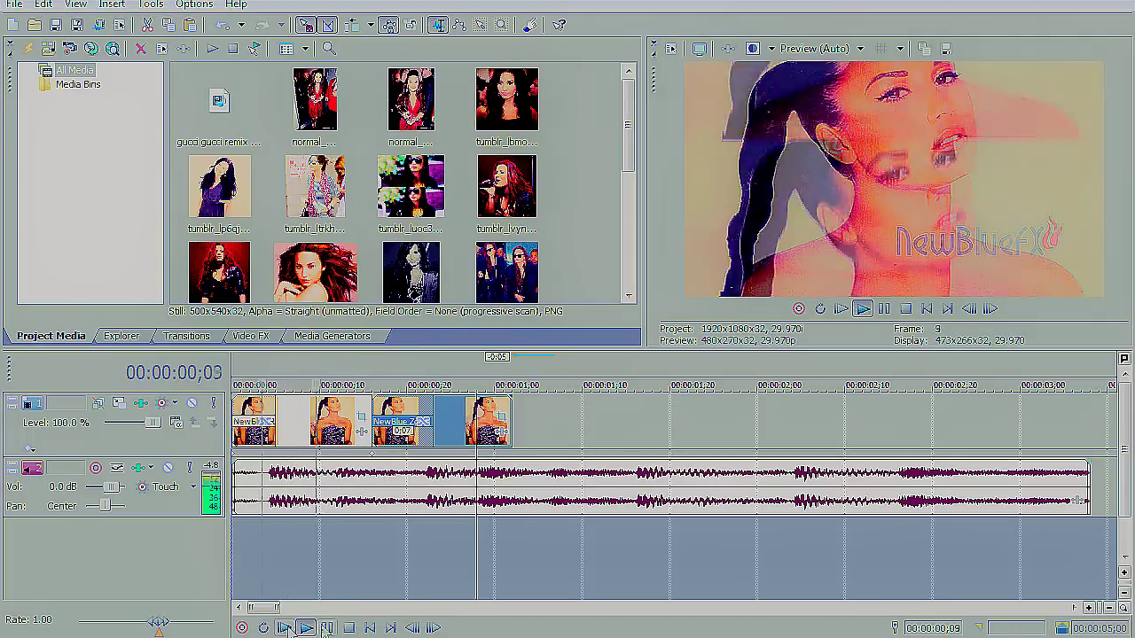
{"action": "left_click", "coordinate": [327, 628]}
{"action": "left_click", "coordinate": [488, 434]}
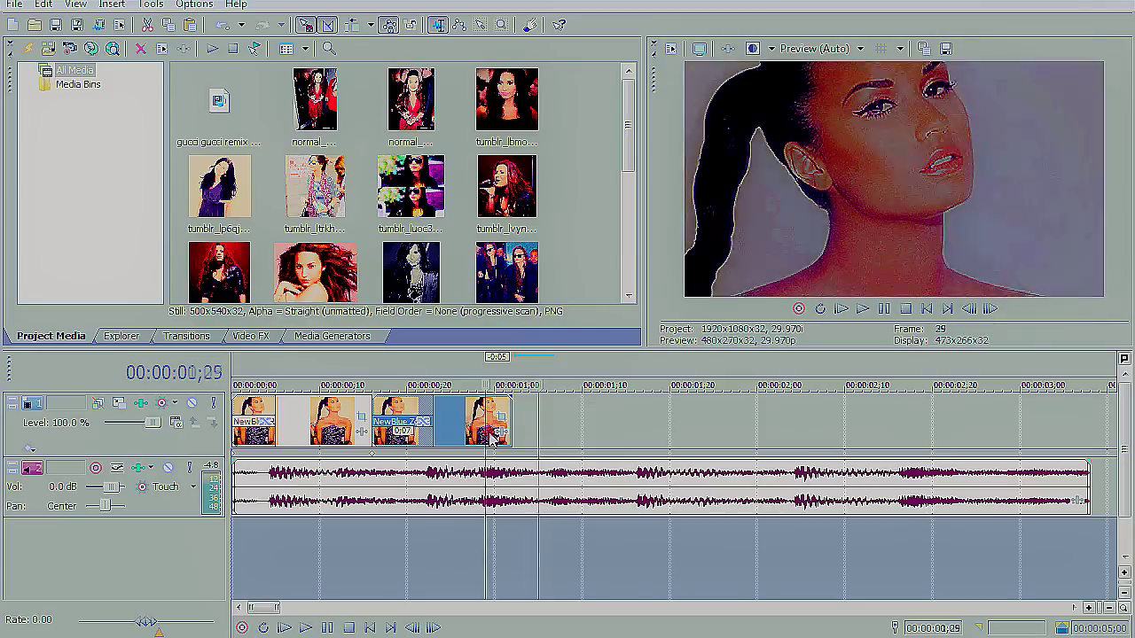
{"action": "key", "text": "Left"}
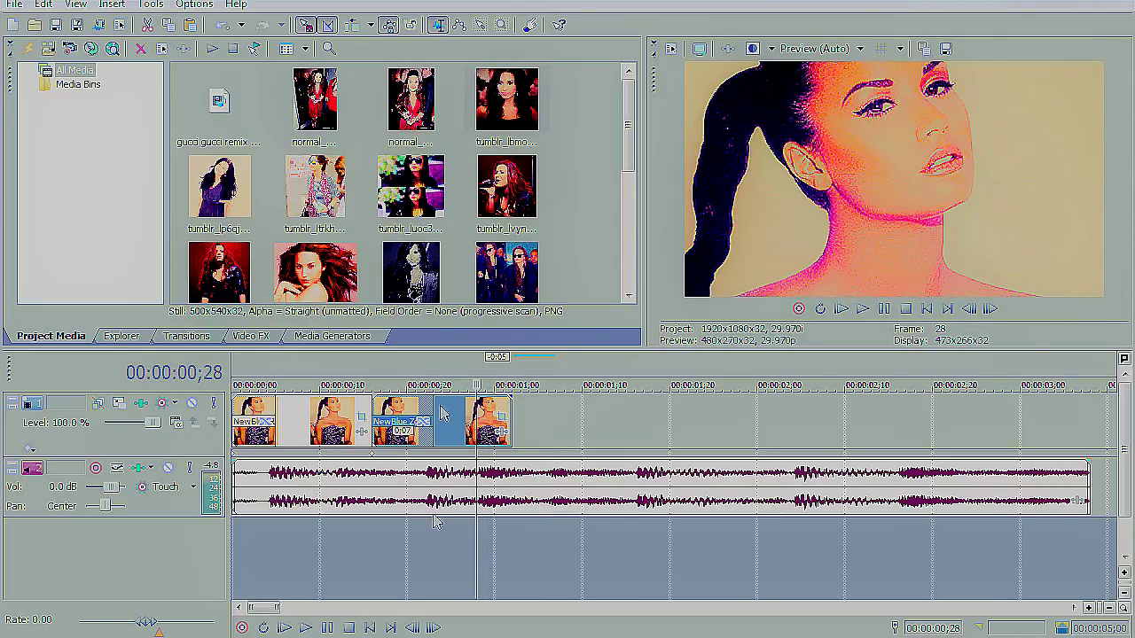
{"action": "left_click_drag", "start_coordinate": [626, 168], "coordinate": [617, 53]}
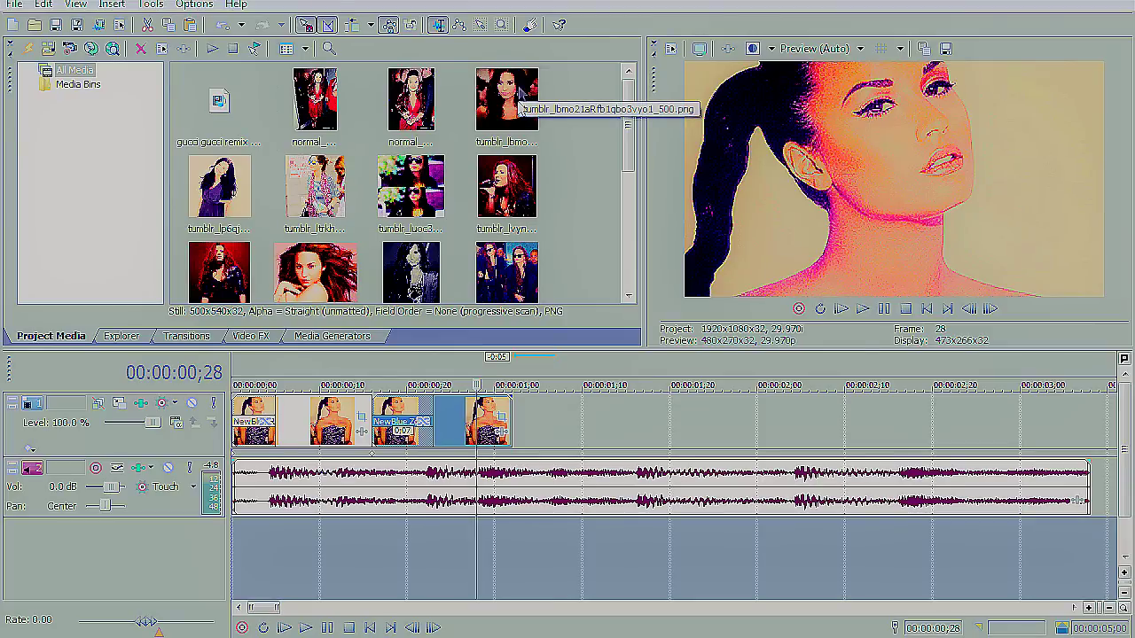
{"action": "left_click_drag", "start_coordinate": [312, 263], "coordinate": [486, 426]}
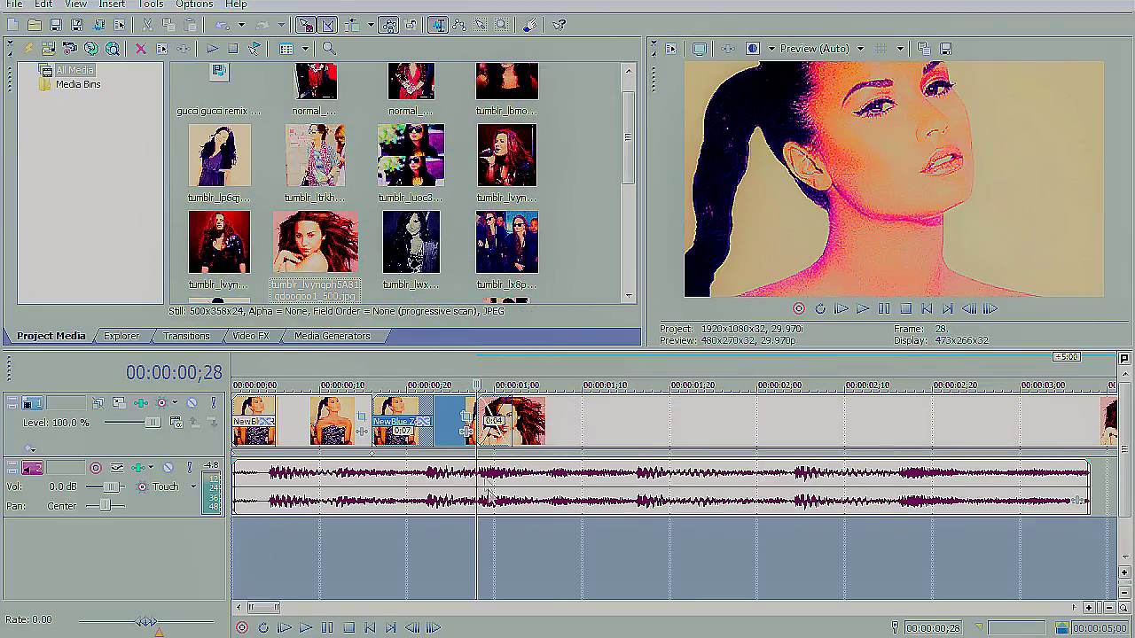
Step: Play the windblown-hair photo against the music, split it at 00:00:01;16 and delete the remainder
{"action": "left_click", "coordinate": [303, 628]}
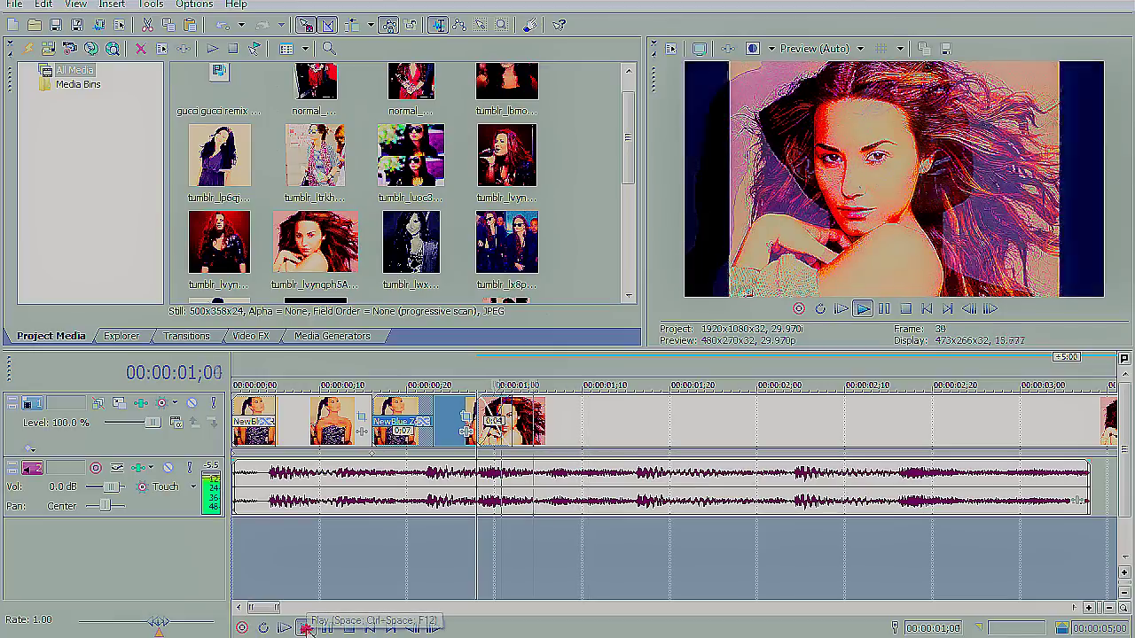
{"action": "left_click", "coordinate": [325, 628]}
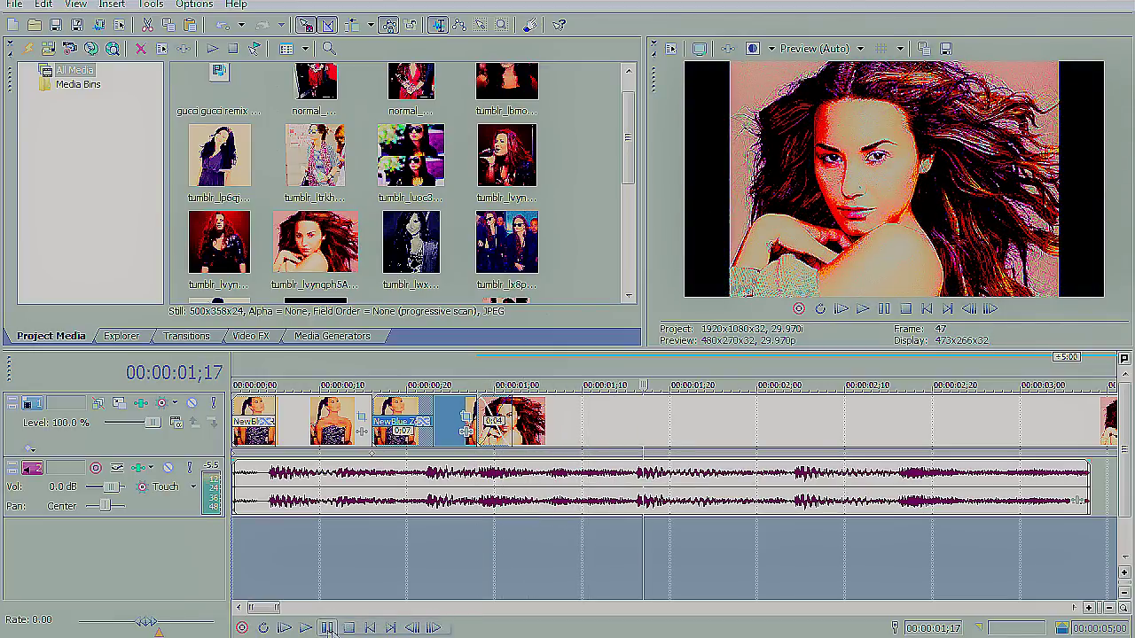
{"action": "left_click", "coordinate": [634, 423]}
{"action": "key", "text": "s"}
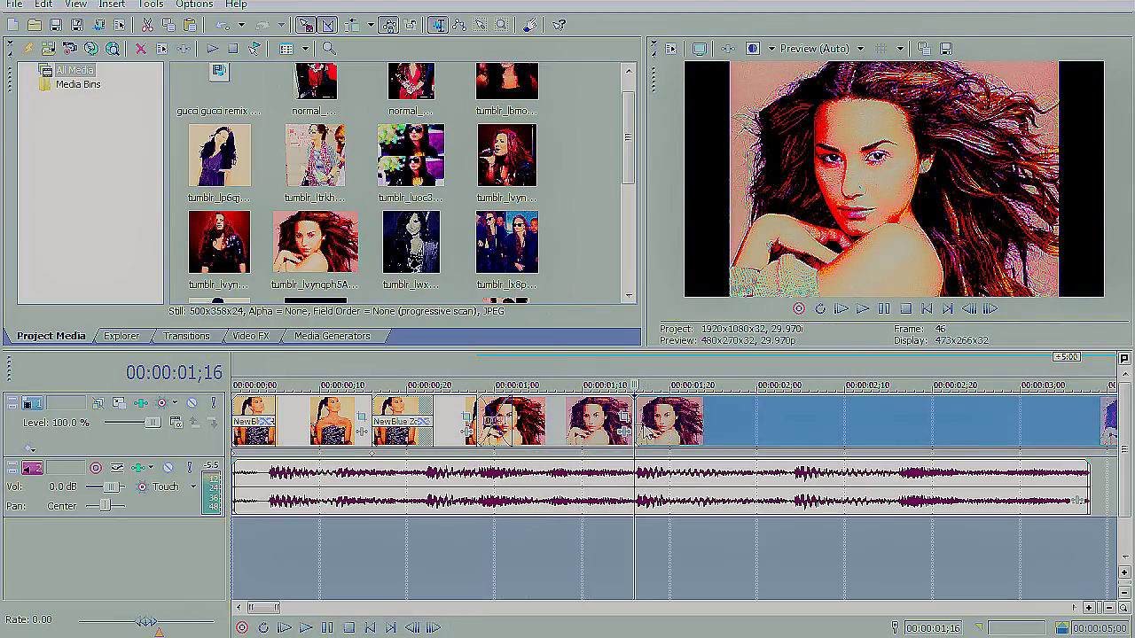
{"action": "right_click", "coordinate": [645, 424]}
{"action": "left_click", "coordinate": [681, 381]}
Step: Extend the second clip's end by one frame for a five-frame crossfade into the third clip
{"action": "left_click", "coordinate": [555, 431]}
{"action": "left_click_drag", "start_coordinate": [475, 418], "coordinate": [510, 417]}
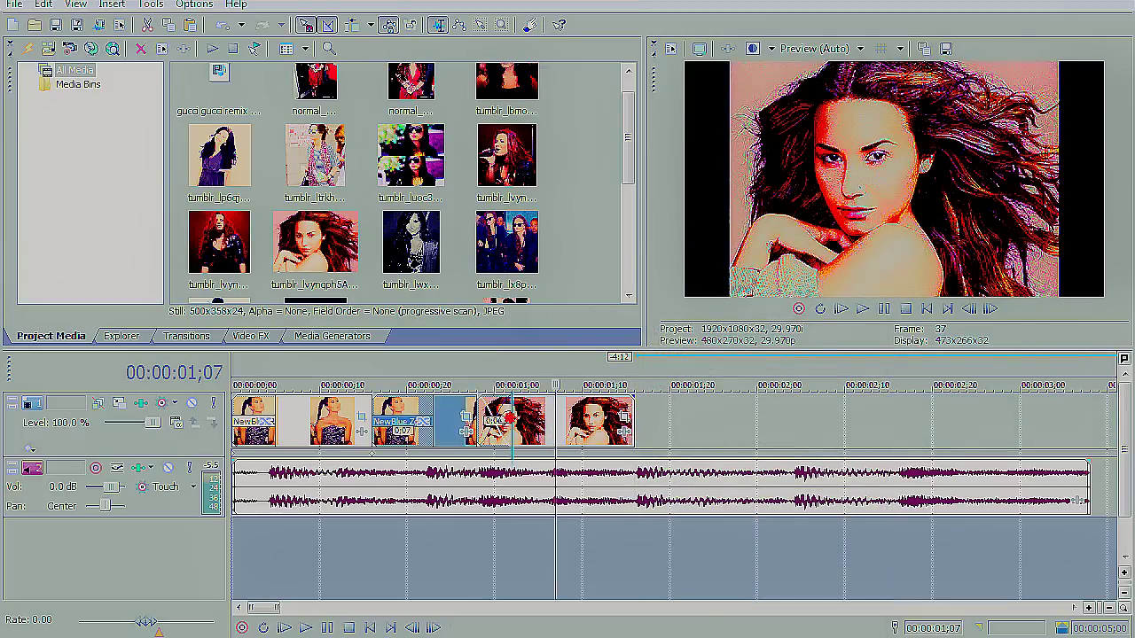
{"action": "left_click", "coordinate": [493, 424]}
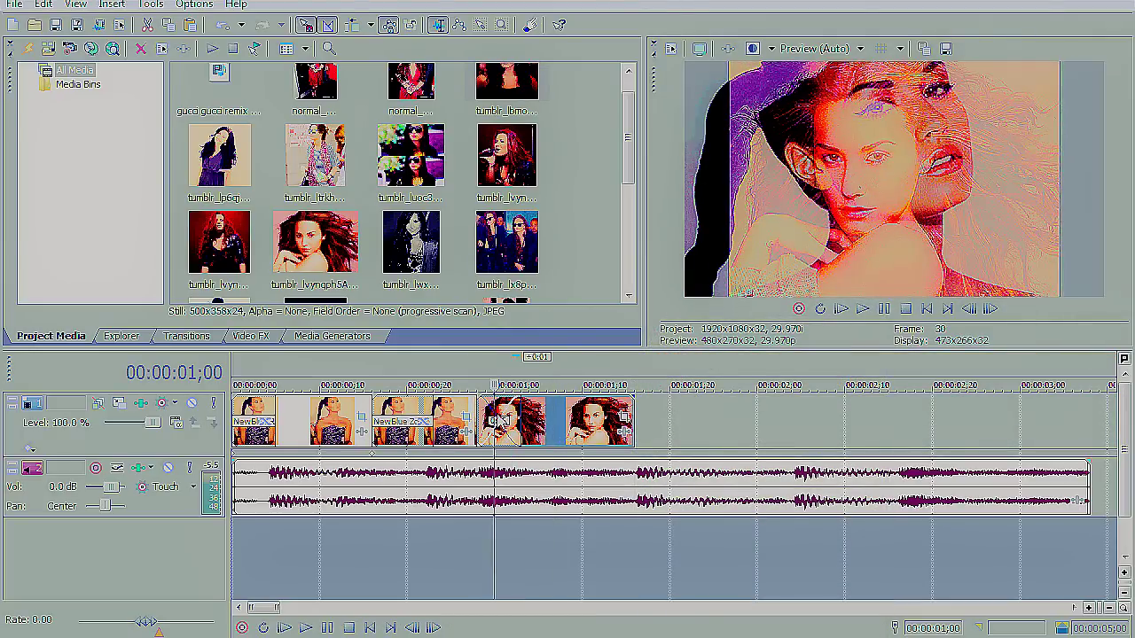
Step: Reframe the third clip with pan/crop so that the windblown-hair photo fills the whole widescreen frame
{"action": "left_click", "coordinate": [187, 337]}
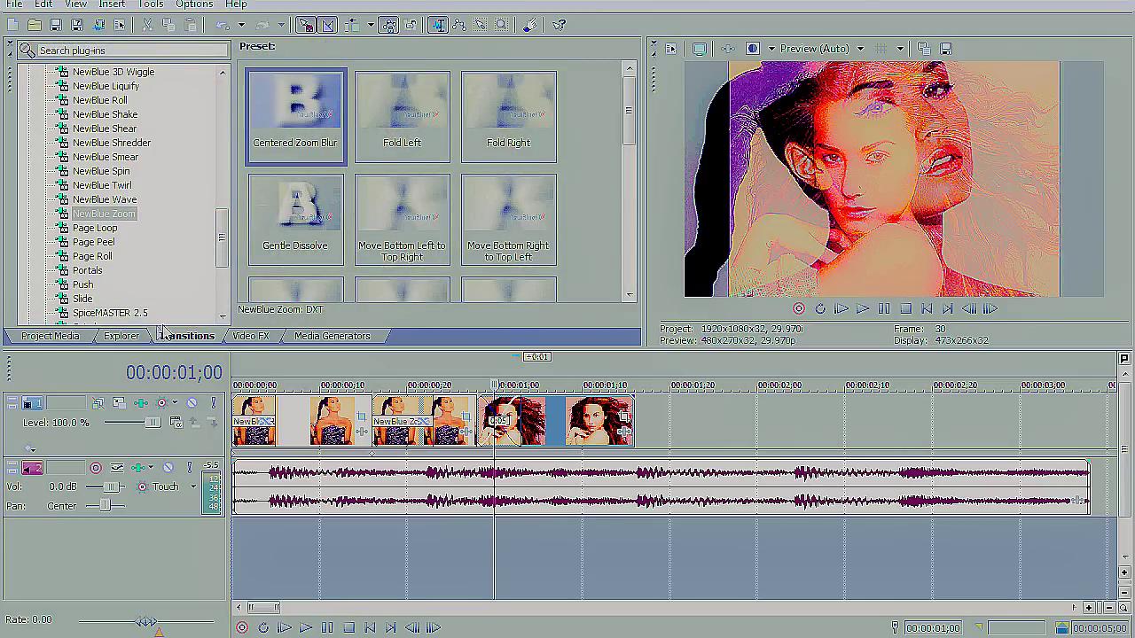
{"action": "left_click", "coordinate": [124, 337]}
{"action": "left_click", "coordinate": [186, 337]}
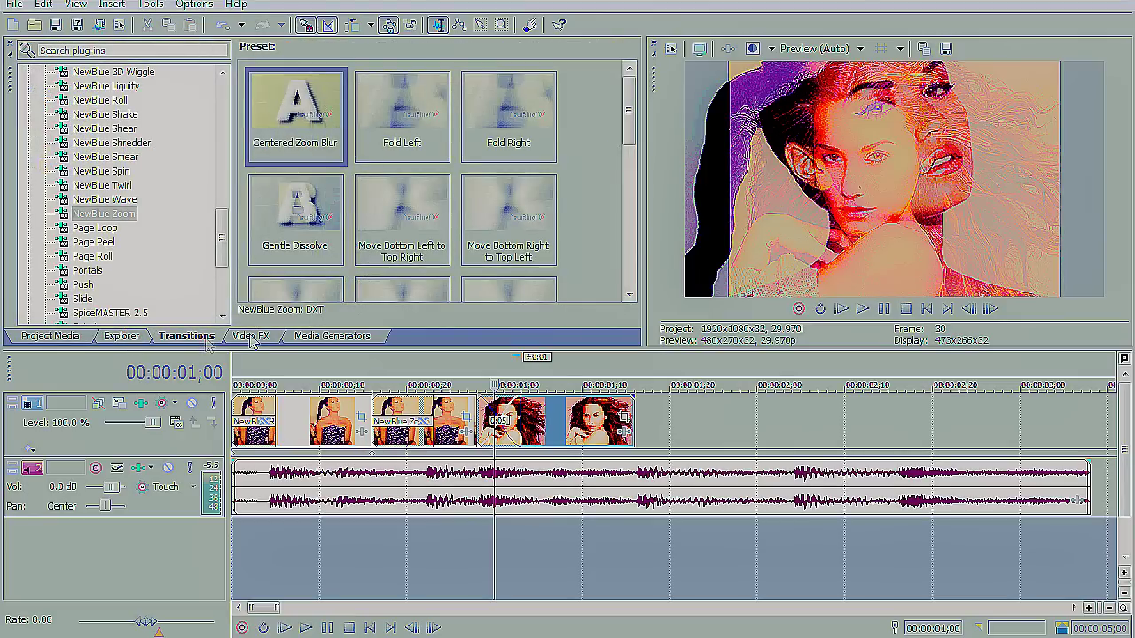
{"action": "left_click", "coordinate": [624, 413]}
{"action": "right_click", "coordinate": [440, 298]}
{"action": "left_click", "coordinate": [549, 387]}
{"action": "left_click_drag", "start_coordinate": [547, 423], "coordinate": [546, 420]}
{"action": "left_click_drag", "start_coordinate": [629, 369], "coordinate": [618, 359]}
{"action": "left_click", "coordinate": [661, 6]}
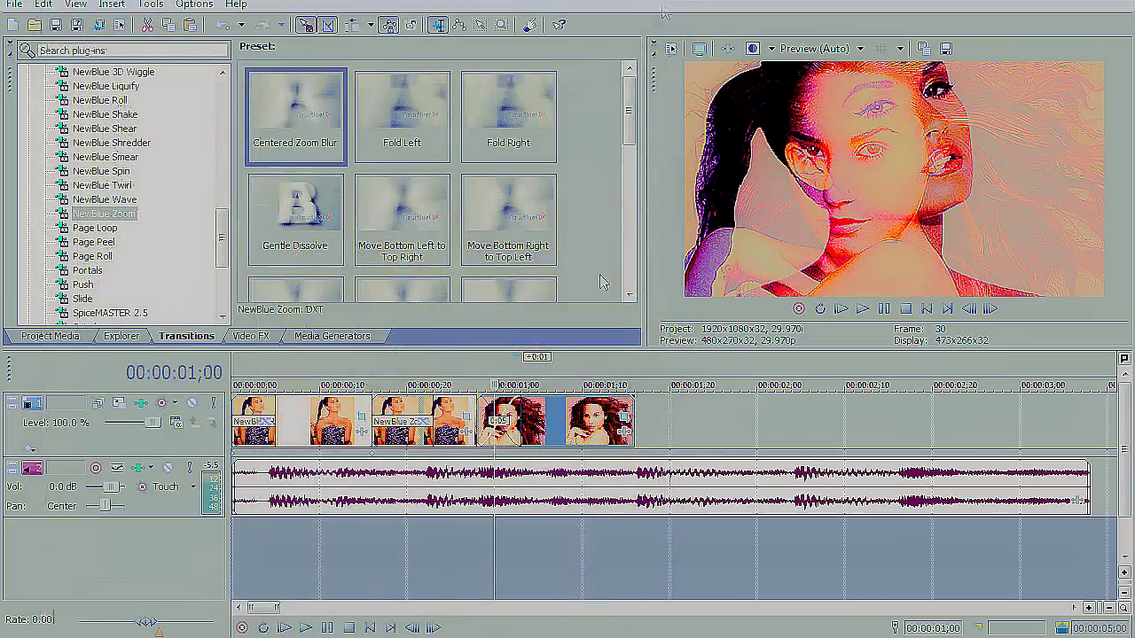
Step: Apply the 3D Blinds Spin1 transition preset to the crossfade between the second and third clips
{"action": "left_click", "coordinate": [502, 428]}
{"action": "key", "text": "space"}
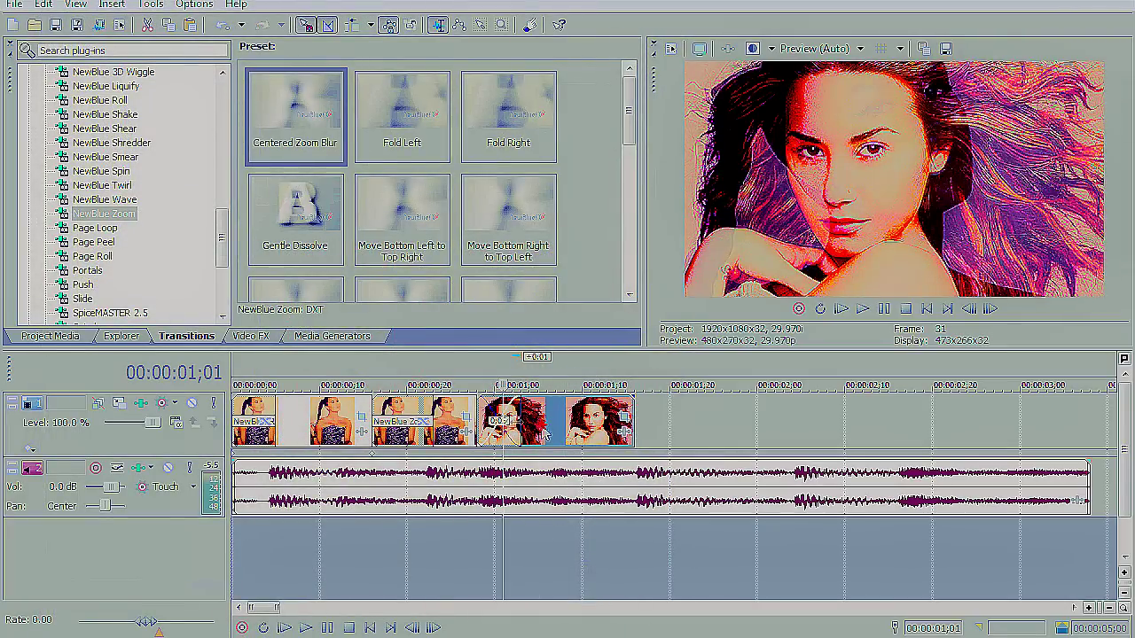
{"action": "left_click_drag", "start_coordinate": [225, 255], "coordinate": [221, 116]}
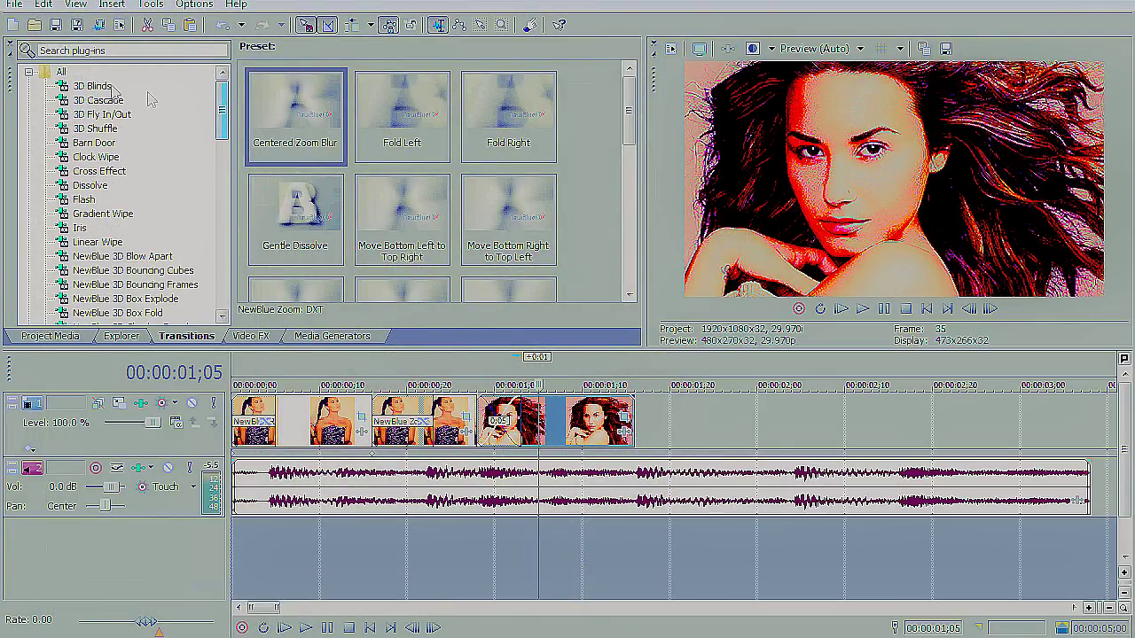
{"action": "left_click_drag", "start_coordinate": [403, 232], "coordinate": [498, 426]}
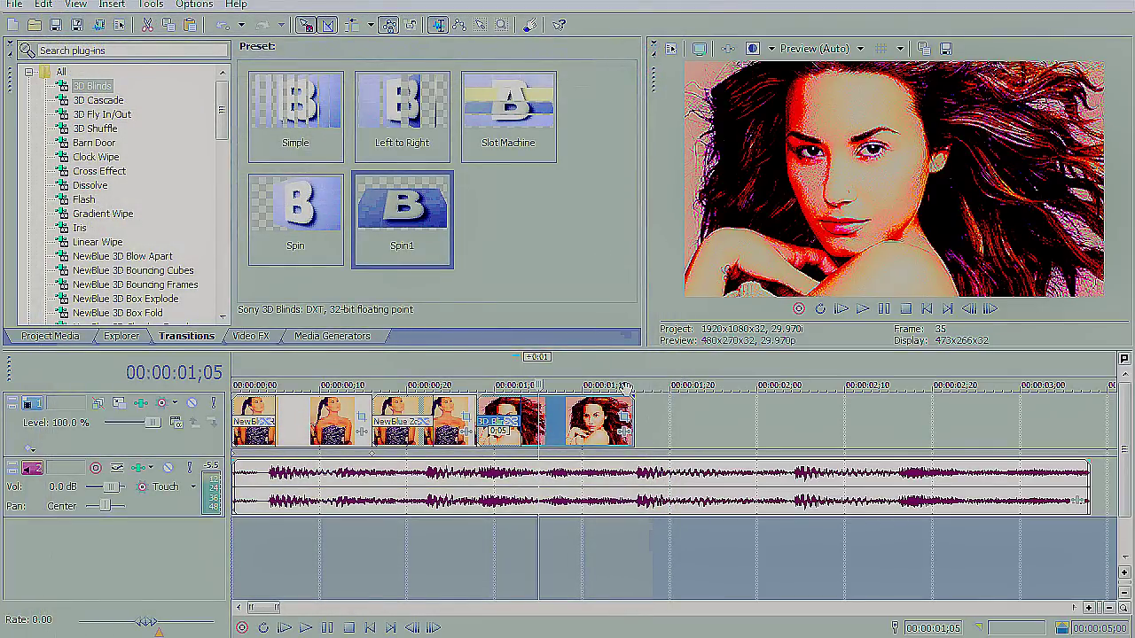
Step: Play the three-clip sequence from the start several times to check its timing against the music
{"action": "left_click", "coordinate": [289, 628]}
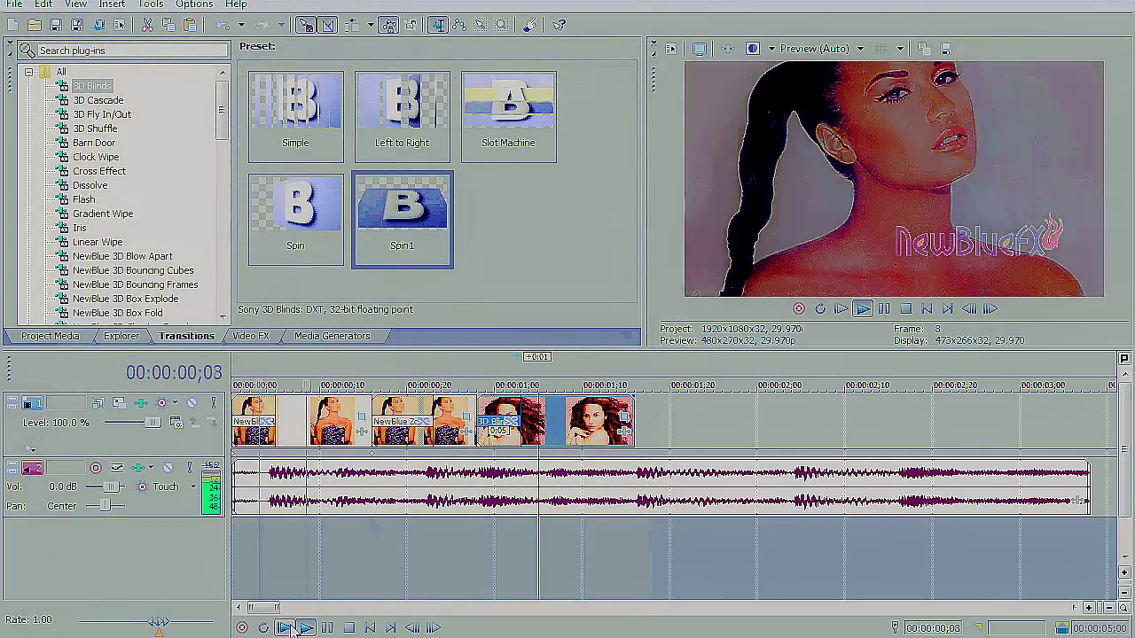
{"action": "left_click", "coordinate": [289, 628]}
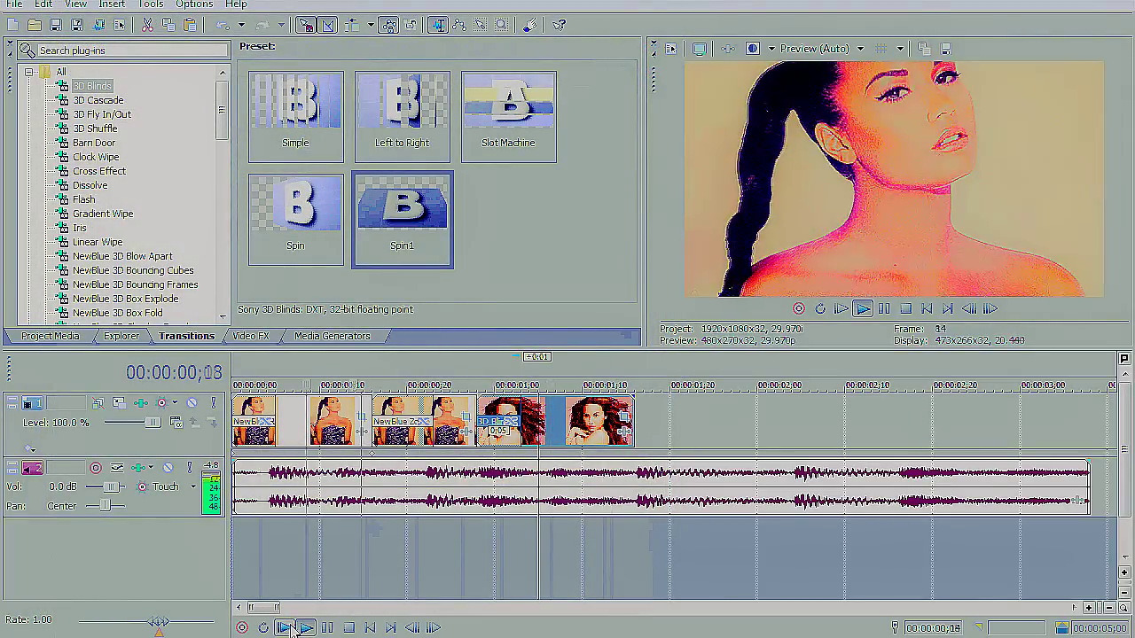
{"action": "left_click", "coordinate": [289, 628]}
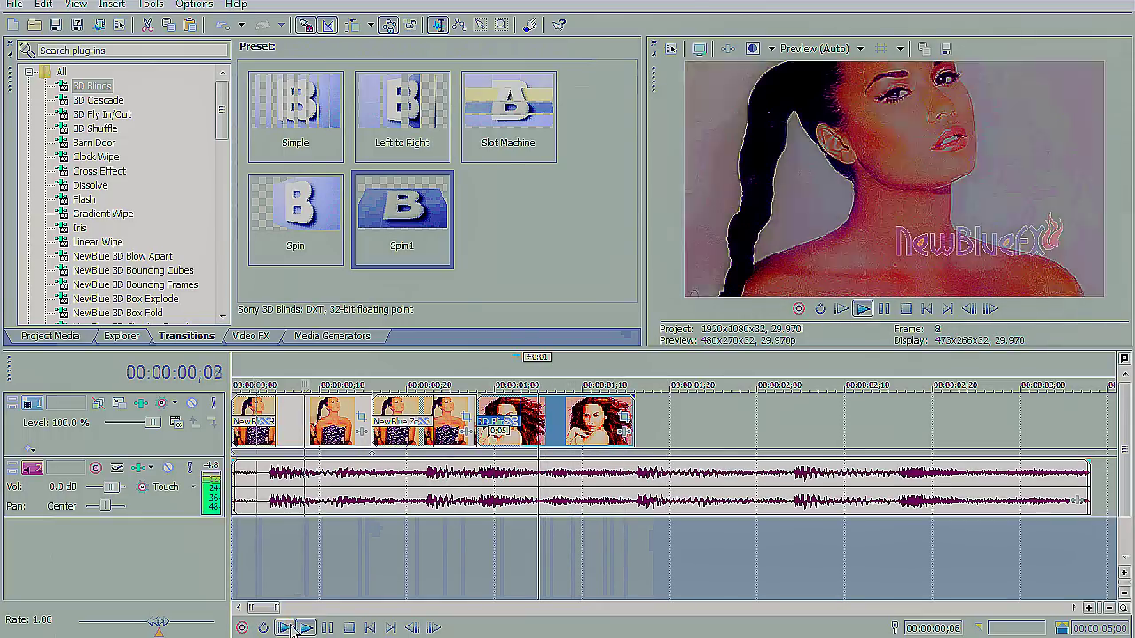
{"action": "left_click", "coordinate": [291, 627]}
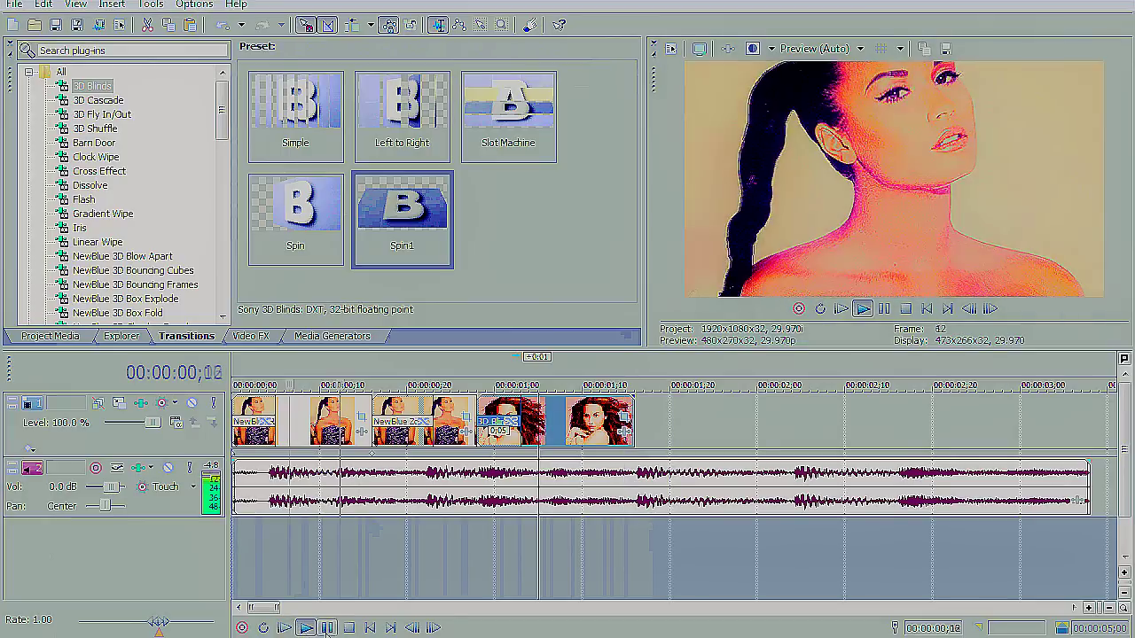
Step: Delete the third clip with the windblown-hair photo from the video track
{"action": "left_click_drag", "start_coordinate": [539, 422], "coordinate": [626, 416]}
{"action": "right_click", "coordinate": [628, 416]}
{"action": "left_click", "coordinate": [676, 382]}
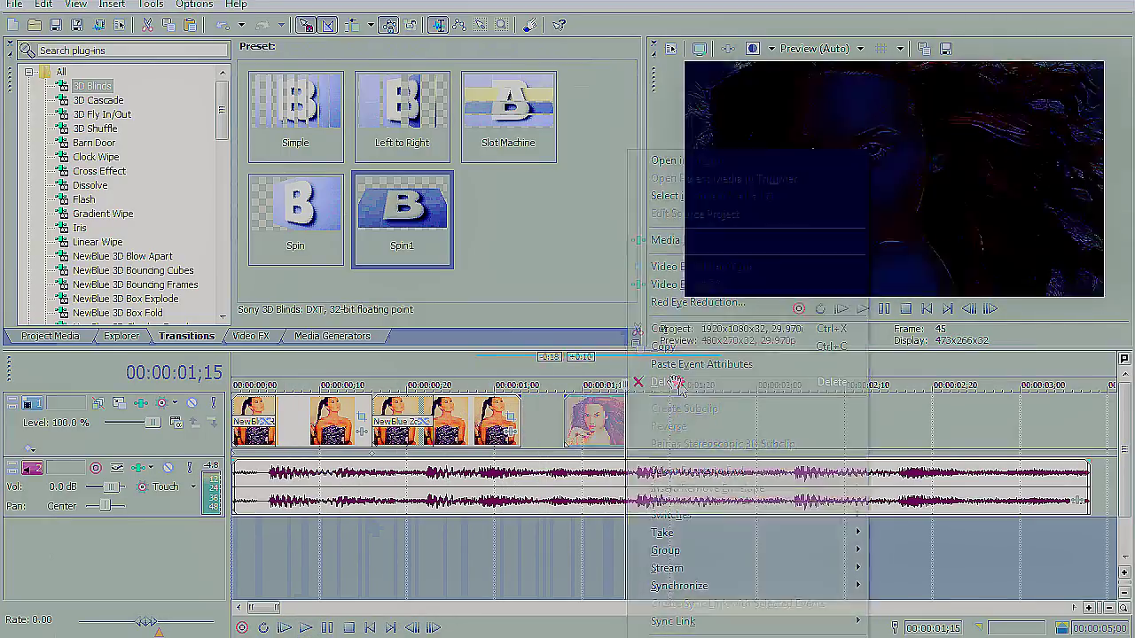
Step: Extend the first clip by three frames, shifting the Zoom transition and second clip along, and fade out the second clip from 00:00:01;00
{"action": "left_click_drag", "start_coordinate": [453, 417], "coordinate": [486, 424]}
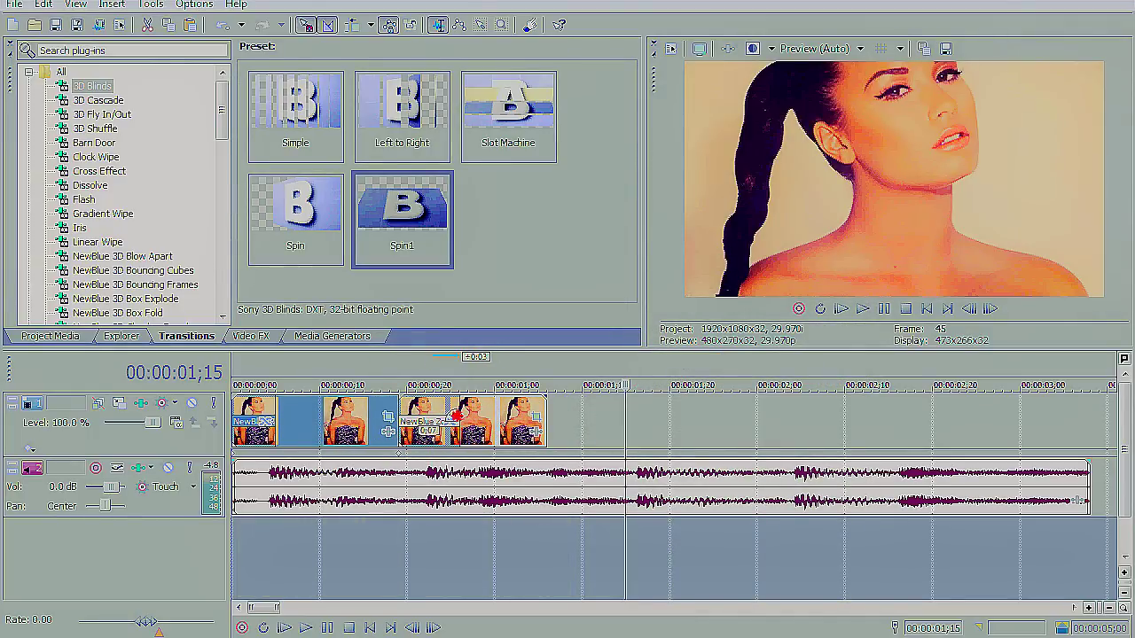
{"action": "left_click_drag", "start_coordinate": [542, 402], "coordinate": [505, 402]}
{"action": "left_click", "coordinate": [499, 404]}
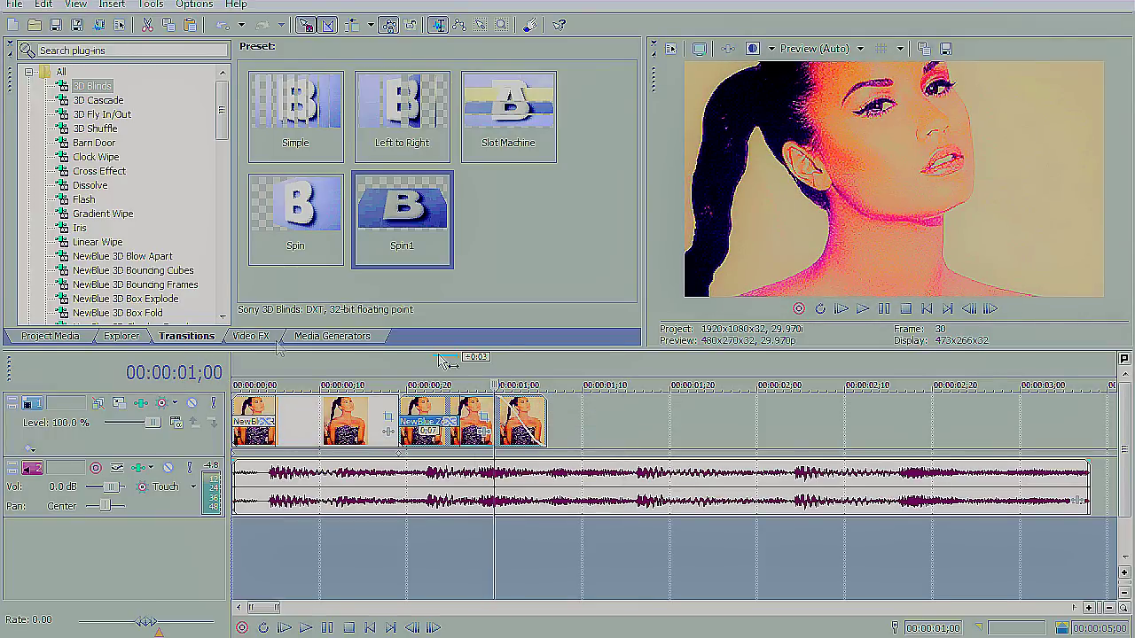
Step: Replay the two retimed clips from the start to compare the transition with the beat
{"action": "left_click", "coordinate": [284, 627]}
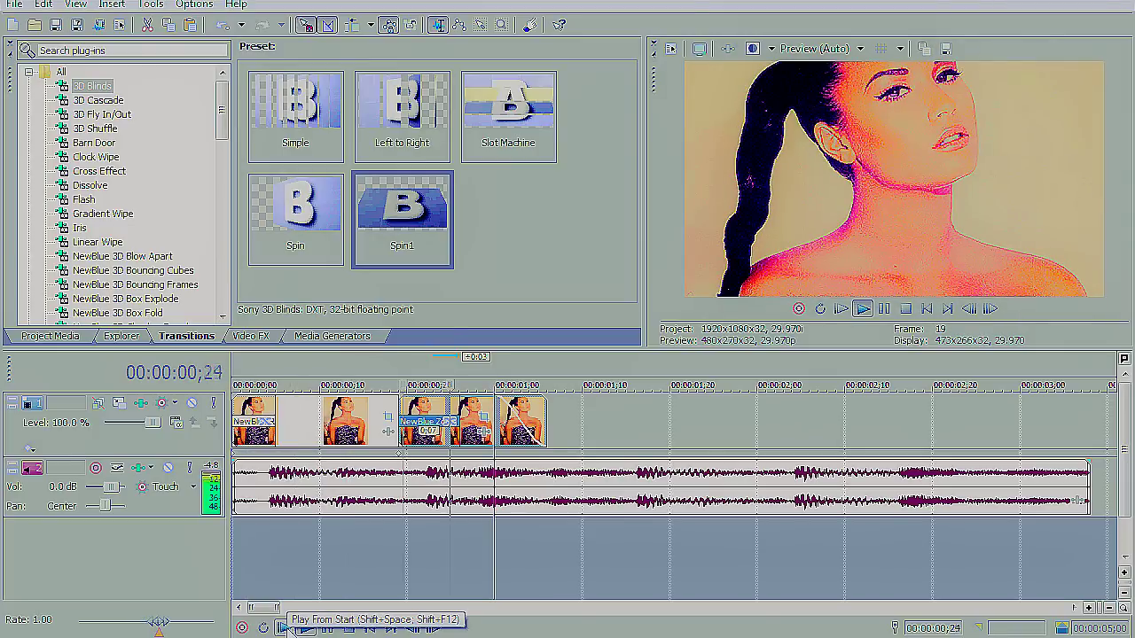
{"action": "left_click", "coordinate": [285, 628]}
{"action": "left_click", "coordinate": [285, 627]}
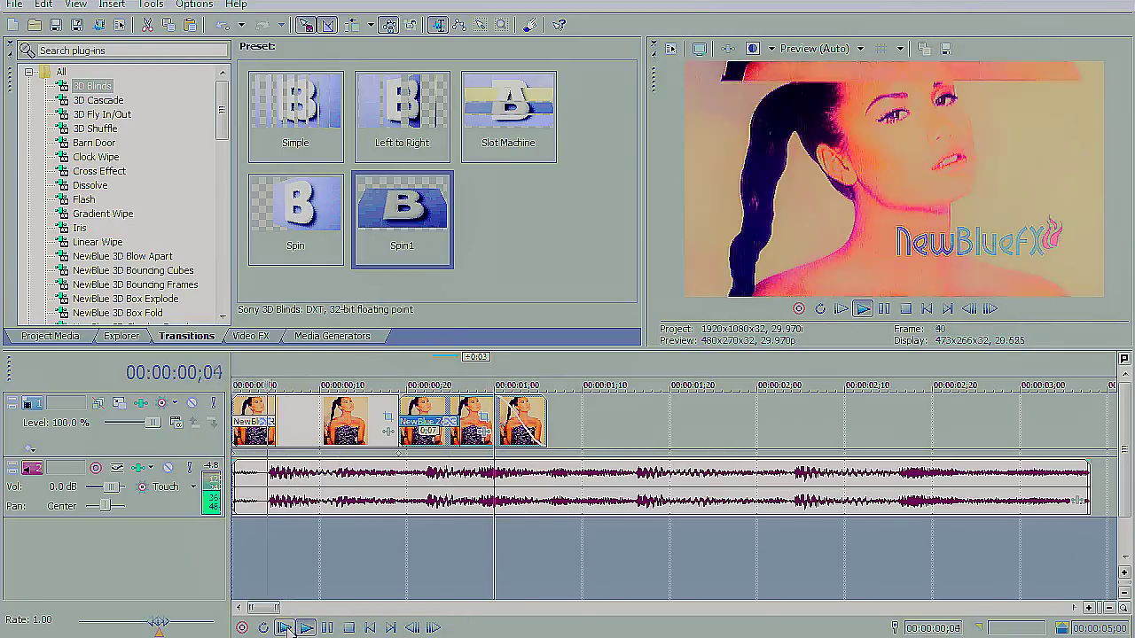
{"action": "left_click", "coordinate": [285, 627]}
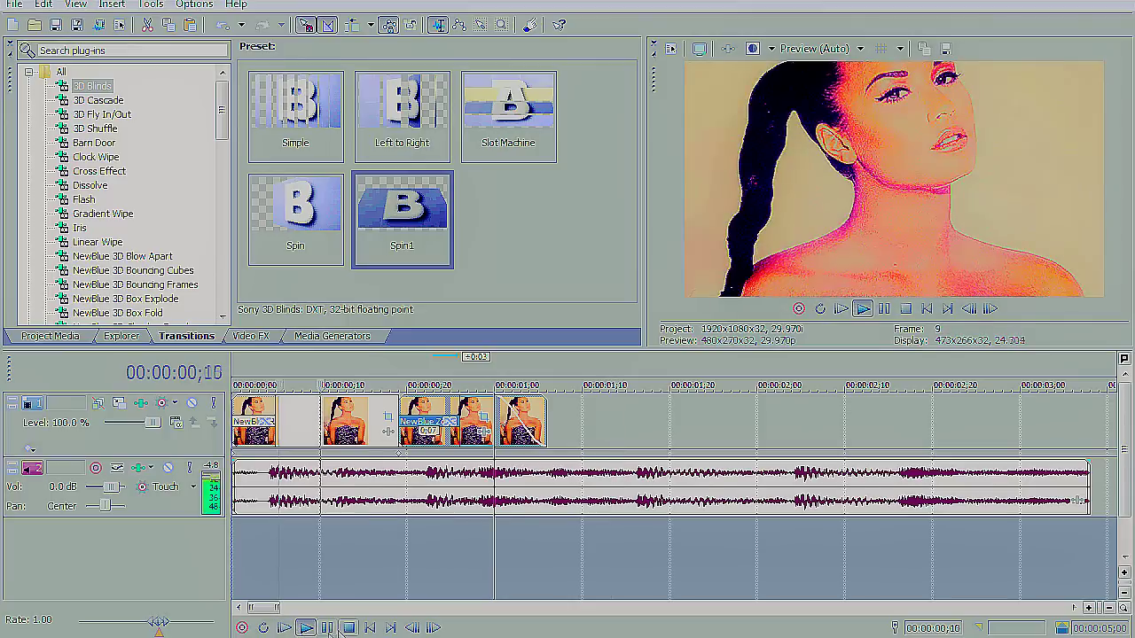
Step: Add the black-hat photo to the video track at 00:00:01;00, crossfading over the second clip's last six frames
{"action": "left_click", "coordinate": [502, 414]}
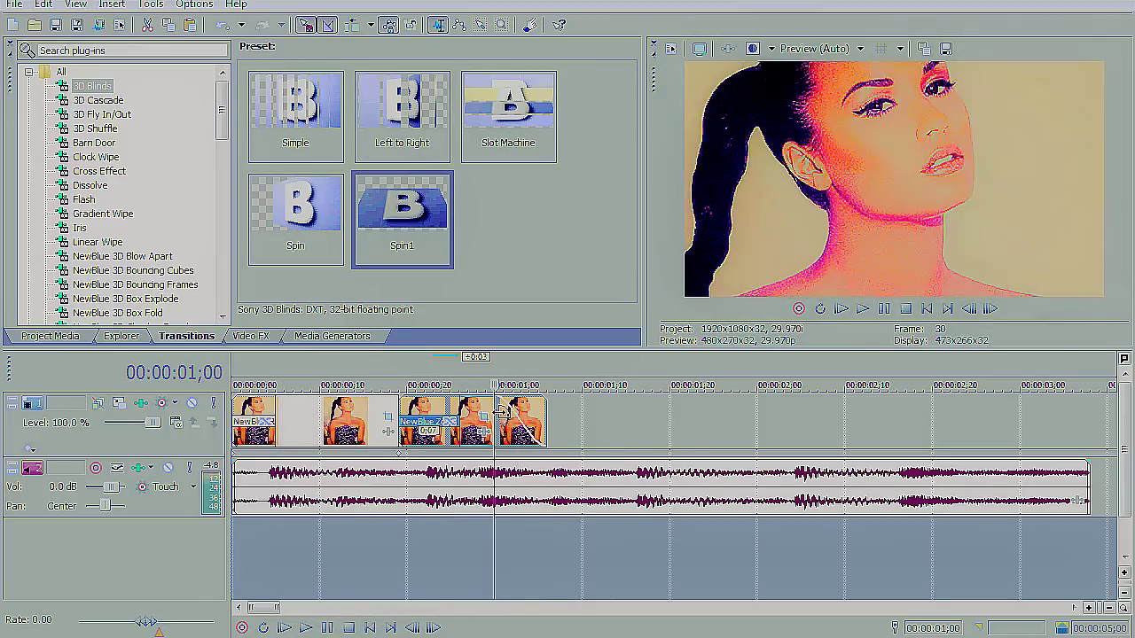
{"action": "left_click", "coordinate": [76, 342]}
{"action": "left_click", "coordinate": [112, 342]}
{"action": "left_click", "coordinate": [53, 343]}
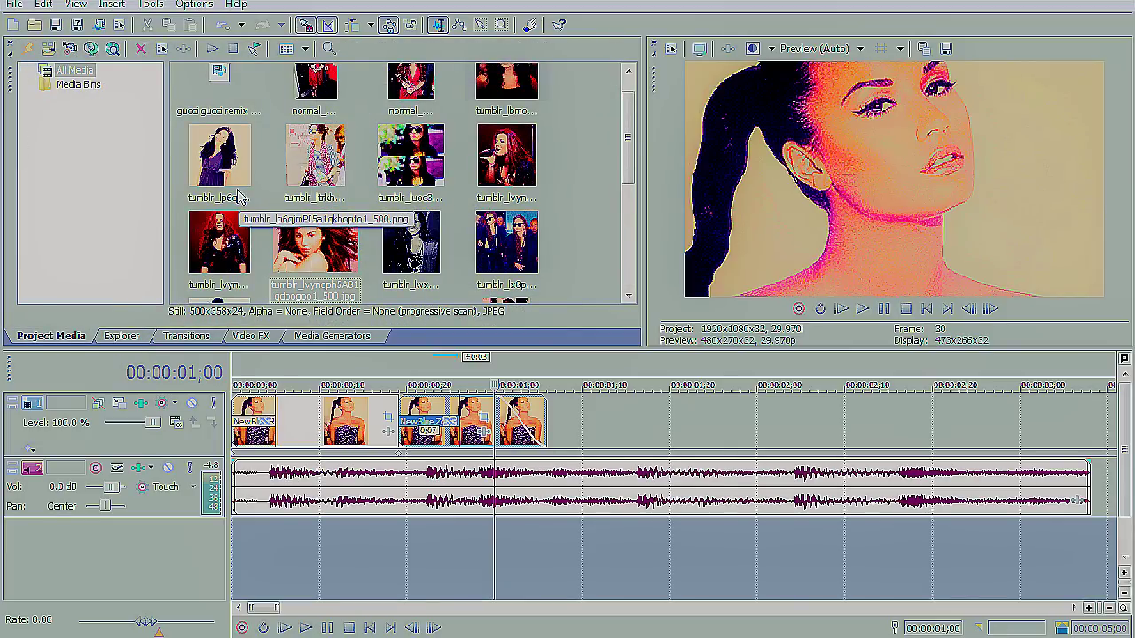
{"action": "left_click_drag", "start_coordinate": [626, 138], "coordinate": [626, 183]}
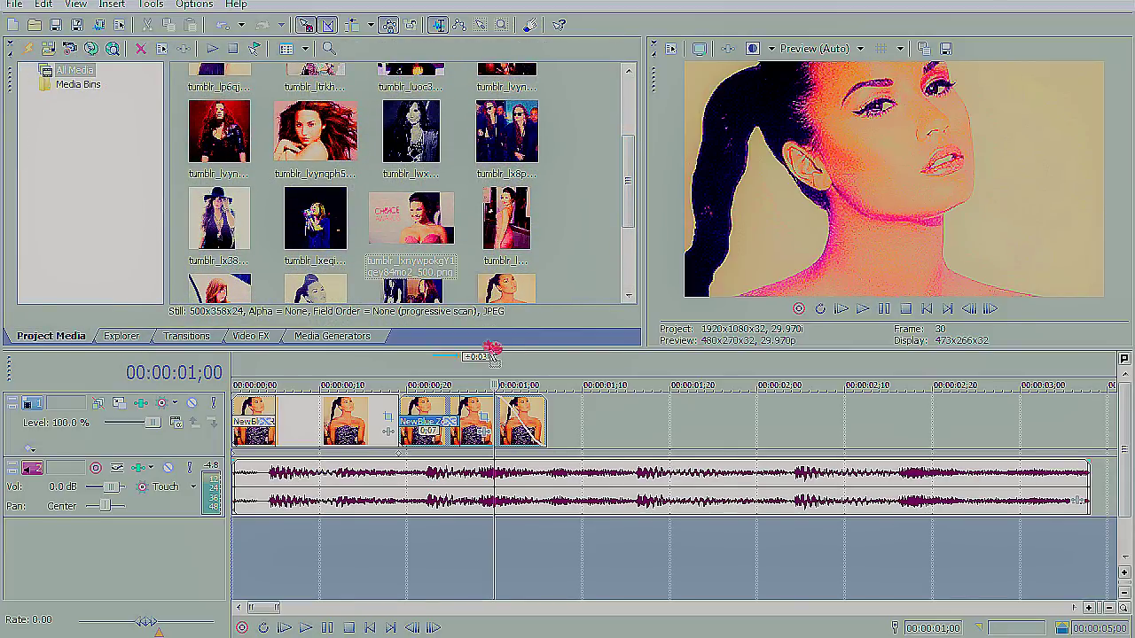
{"action": "left_click_drag", "start_coordinate": [229, 229], "coordinate": [512, 438]}
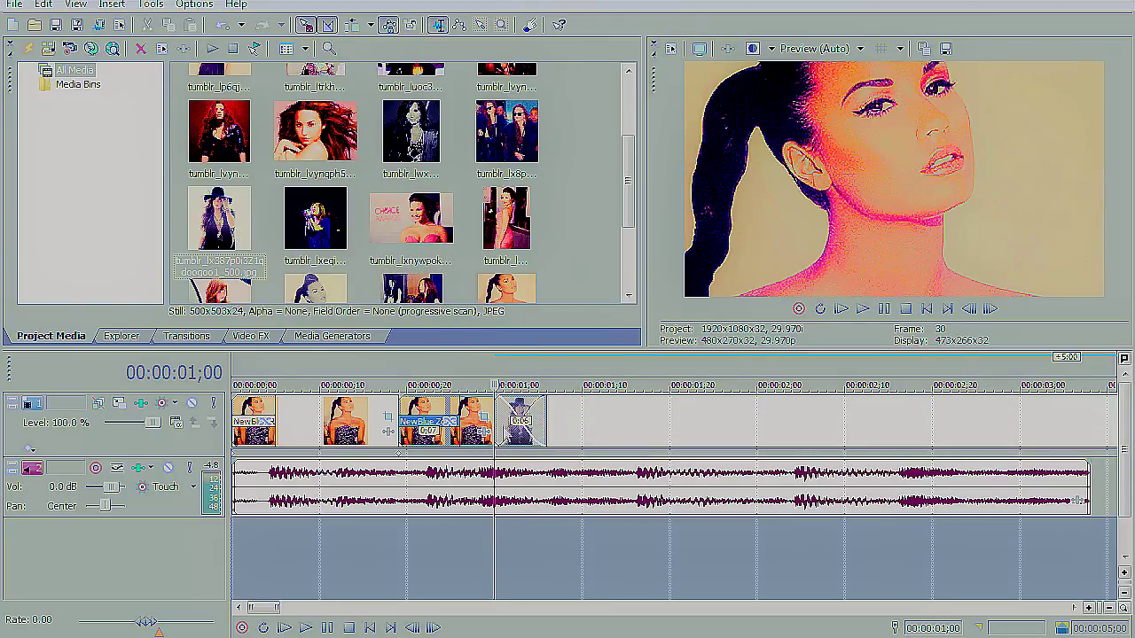
Step: Split the black-hat clip at 00:00:01;13 on the beat and delete the remainder
{"action": "left_click", "coordinate": [306, 629]}
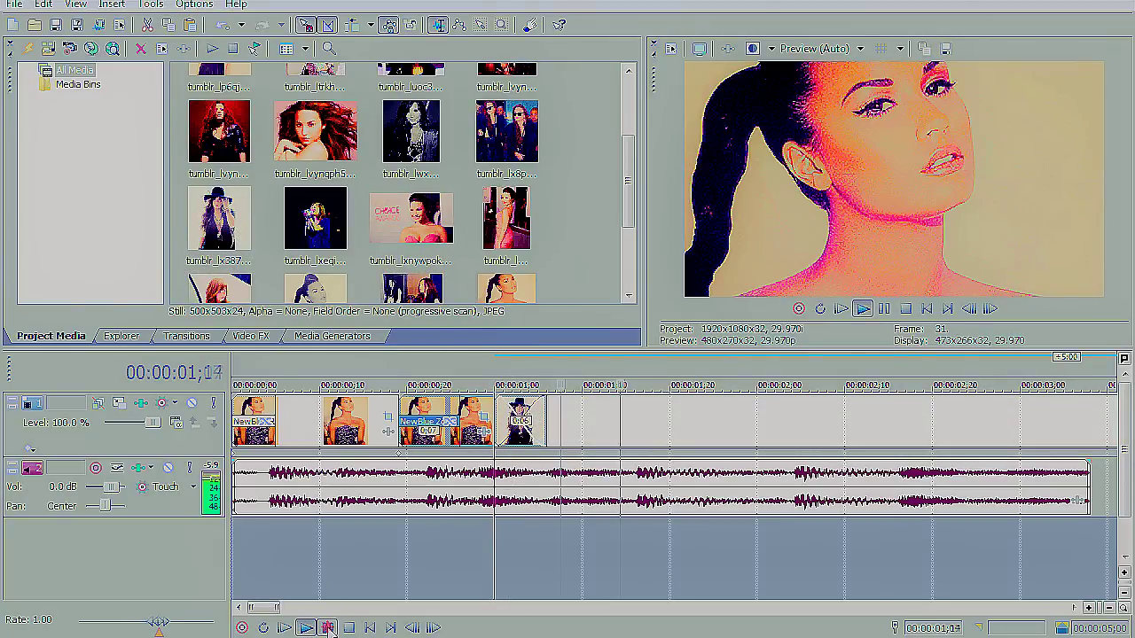
{"action": "left_click", "coordinate": [601, 446]}
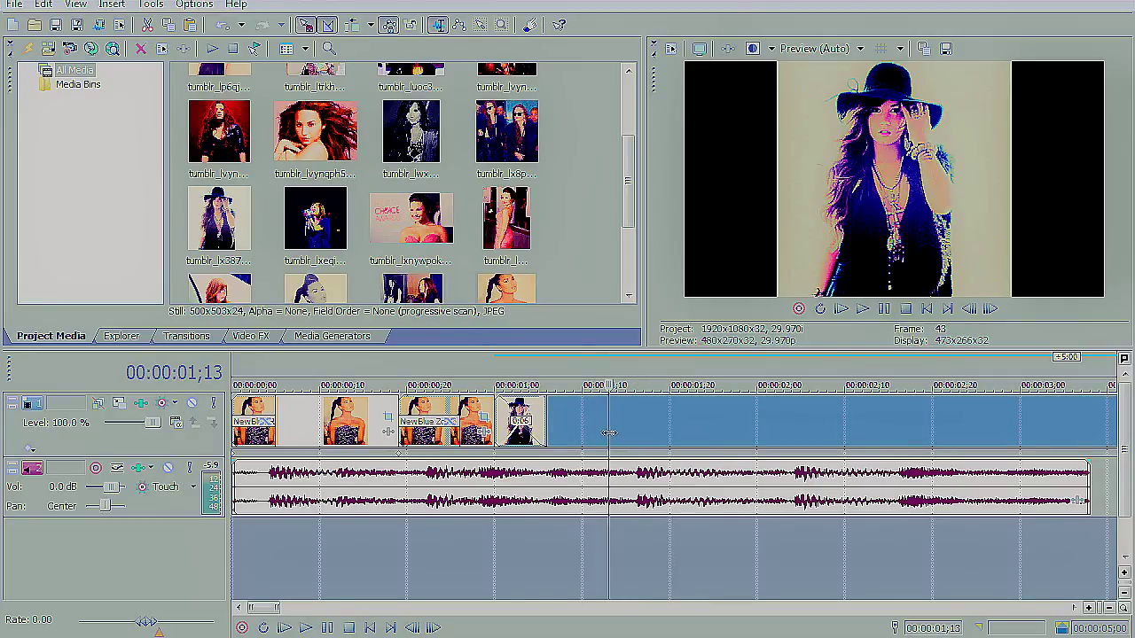
{"action": "key", "text": "s"}
{"action": "right_click", "coordinate": [624, 431]}
{"action": "left_click", "coordinate": [656, 379]}
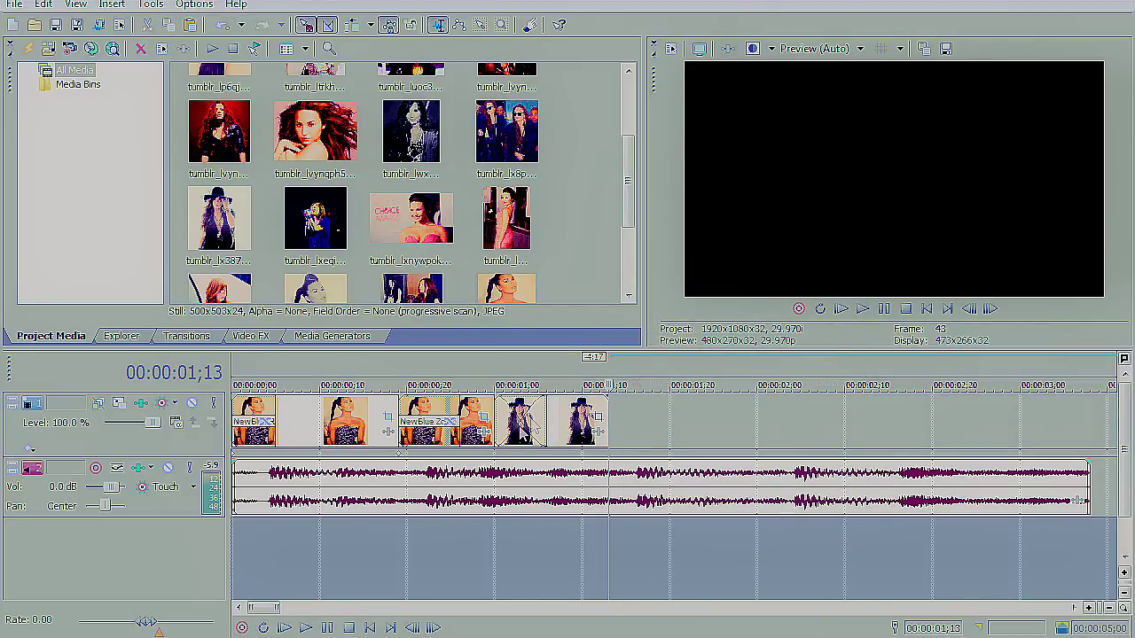
Step: Apply the NewBlue Wiggle effect with the Indigestion preset to the black-hat clip and adjust its Strength
{"action": "left_click", "coordinate": [522, 430]}
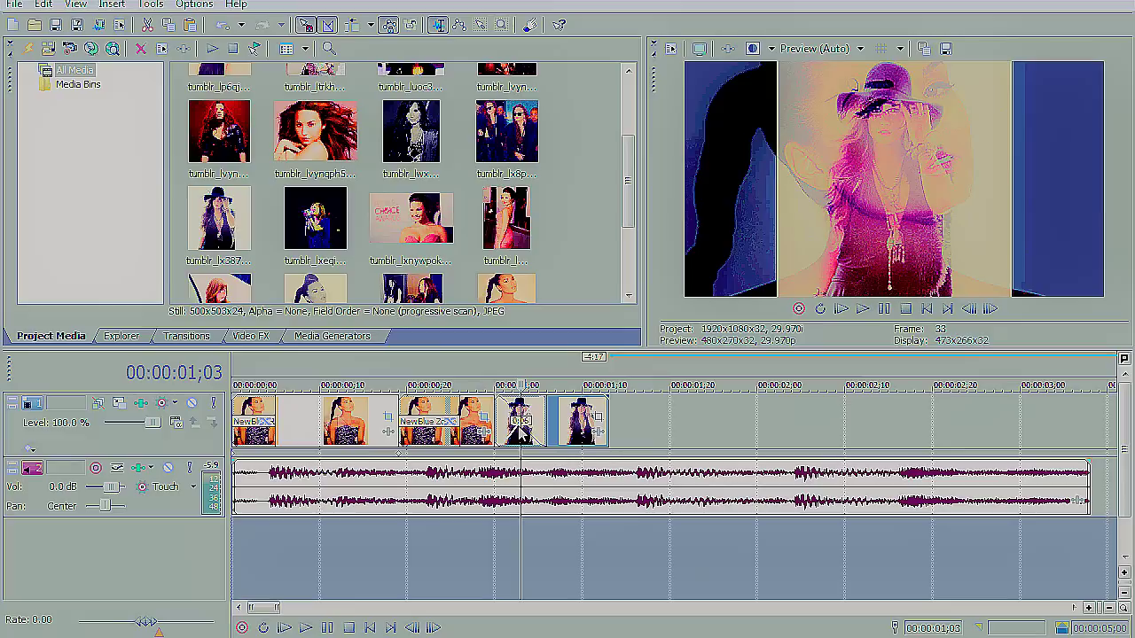
{"action": "left_click", "coordinate": [241, 337]}
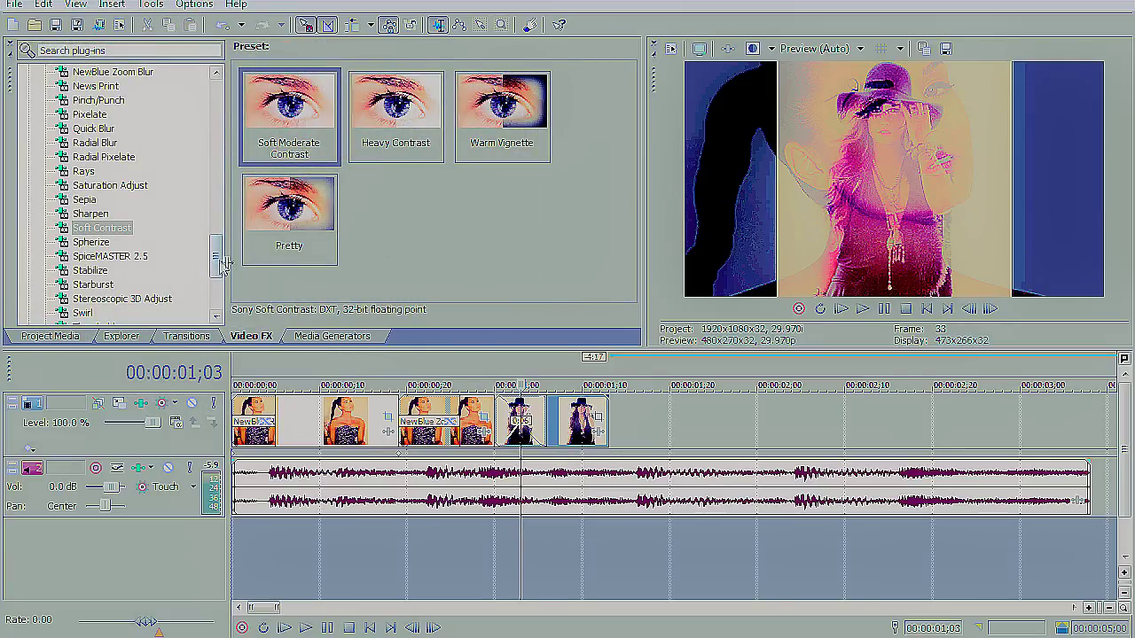
{"action": "left_click_drag", "start_coordinate": [222, 262], "coordinate": [212, 224]}
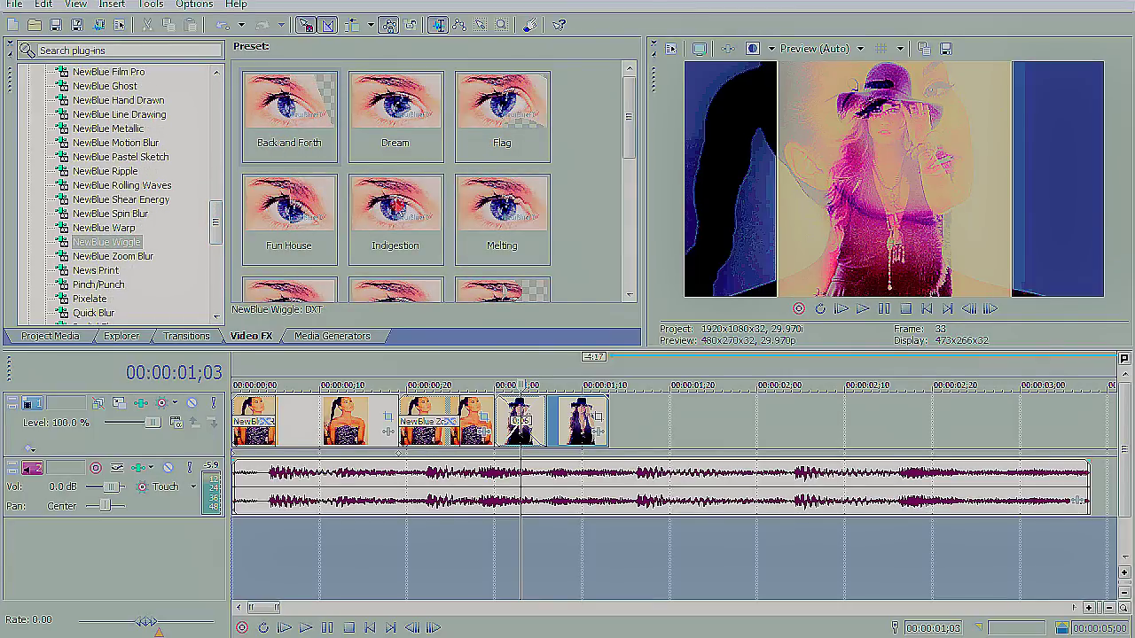
{"action": "left_click_drag", "start_coordinate": [522, 426], "coordinate": [523, 425]}
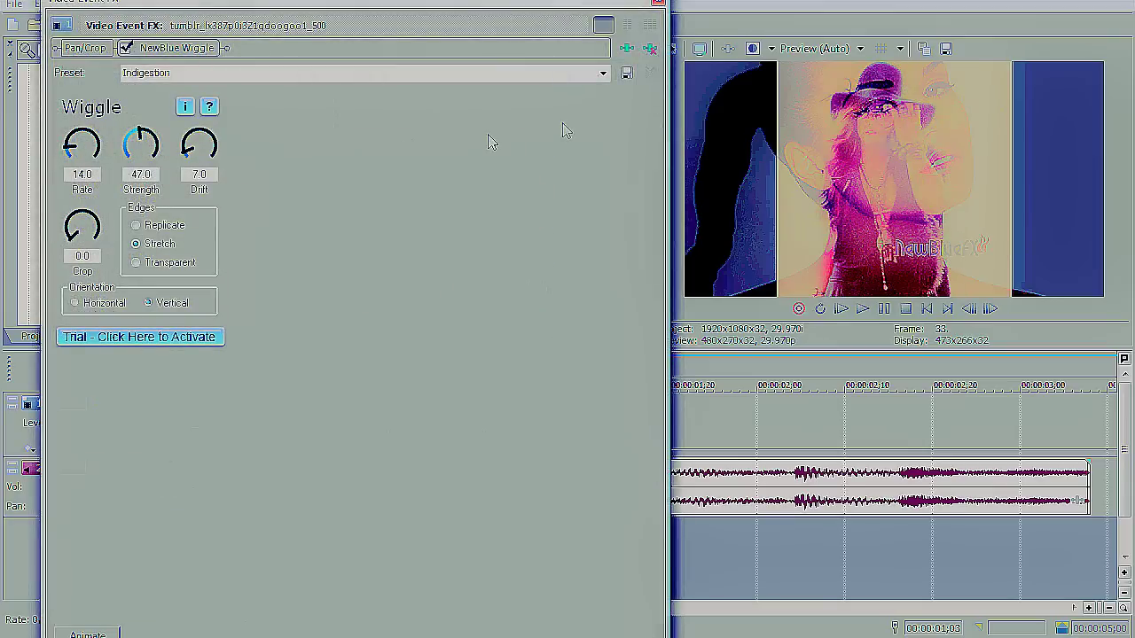
{"action": "left_click_drag", "start_coordinate": [125, 144], "coordinate": [119, 152]}
{"action": "left_click", "coordinate": [656, 5]}
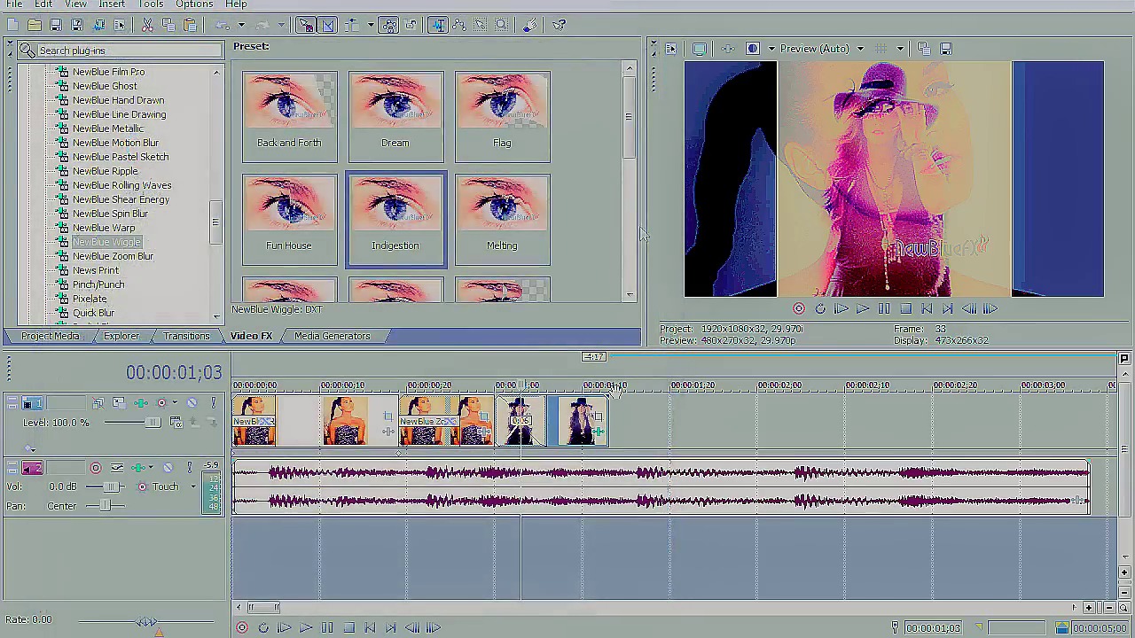
Step: Match the black-hat photo's crop to the output aspect and enlarge the crop frame to about 890 by 501
{"action": "left_click", "coordinate": [596, 423]}
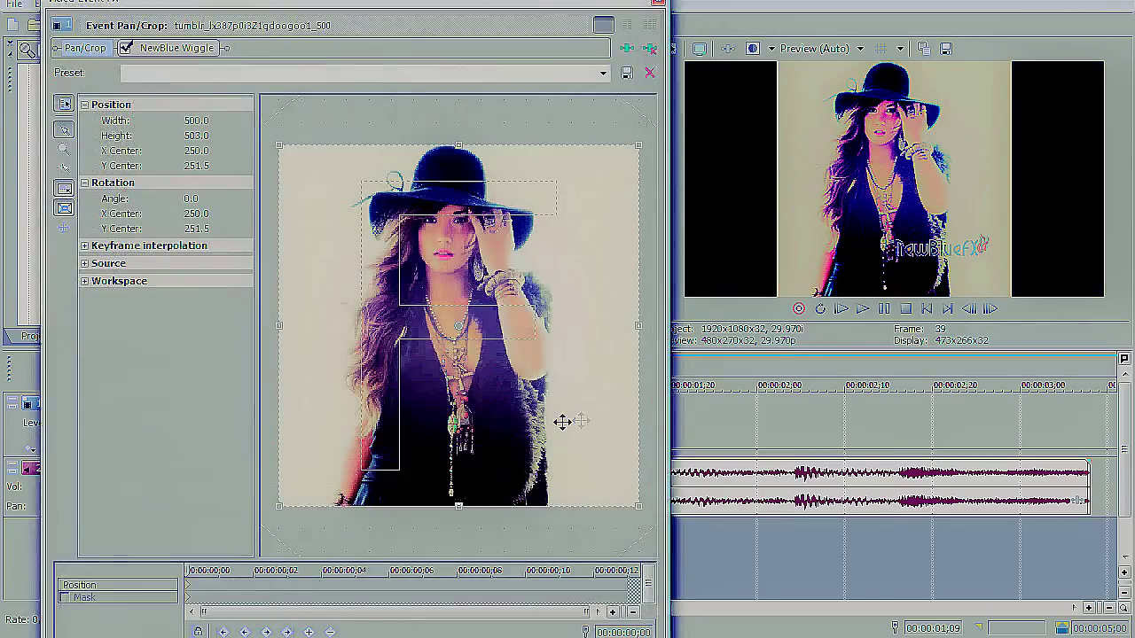
{"action": "right_click", "coordinate": [429, 338]}
{"action": "left_click", "coordinate": [523, 436]}
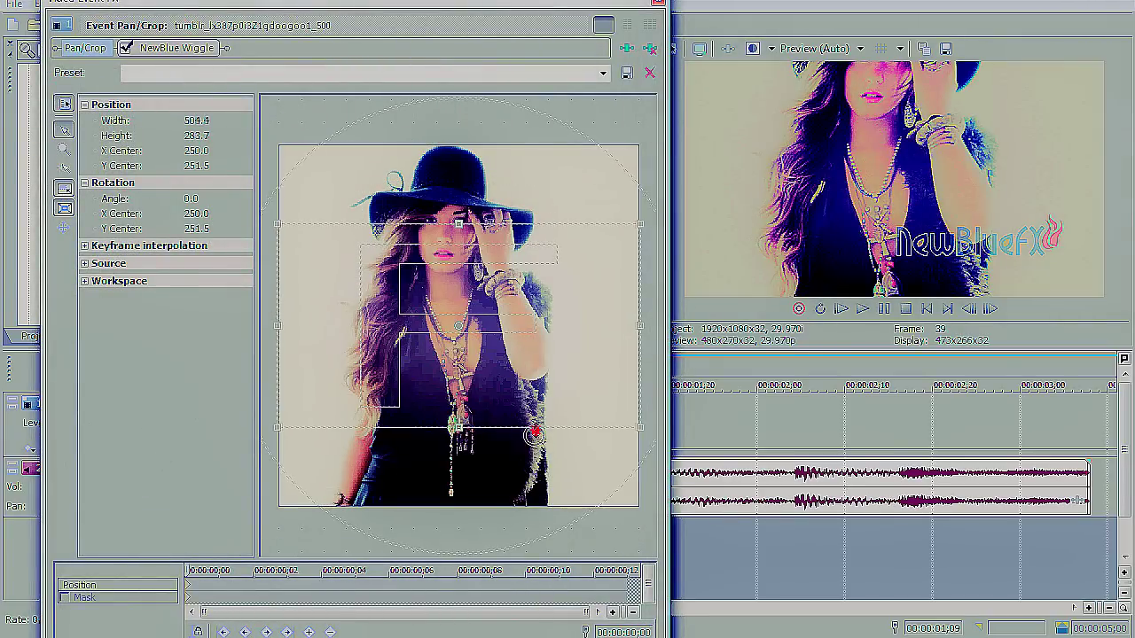
{"action": "left_click_drag", "start_coordinate": [538, 471], "coordinate": [545, 507]}
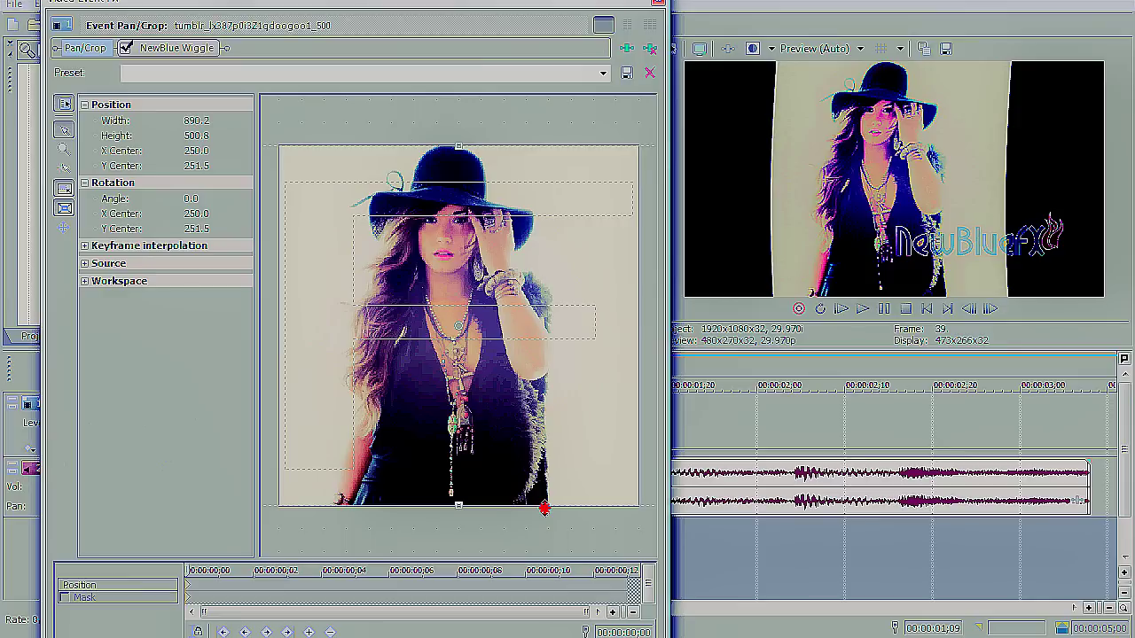
Step: Add a Pan/Crop keyframe at 00:00:00;13 with the crop frame about 828 by 466 and tilted about -3.1 degrees
{"action": "left_click", "coordinate": [620, 588]}
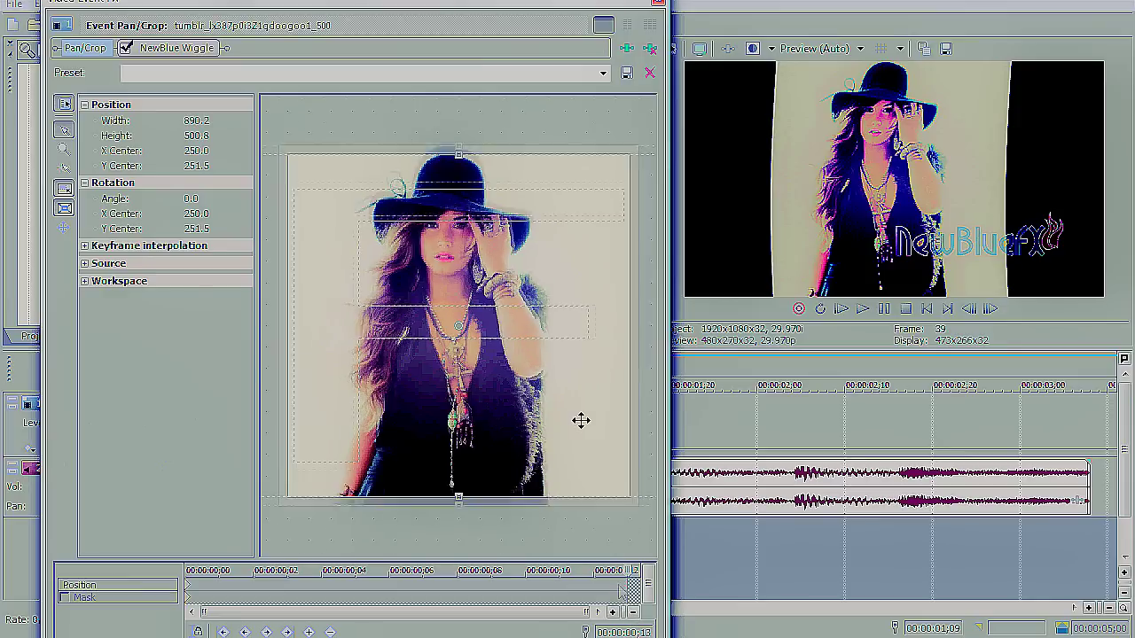
{"action": "scroll", "coordinate": [567, 373], "scroll_direction": "down", "scroll_amount": 3}
{"action": "mouse_move", "coordinate": [544, 182]}
{"action": "left_mouse_down"}
{"action": "mouse_move", "coordinate": [544, 195]}
{"action": "mouse_move", "coordinate": [537, 174]}
{"action": "left_mouse_up"}
{"action": "left_click", "coordinate": [659, 4]}
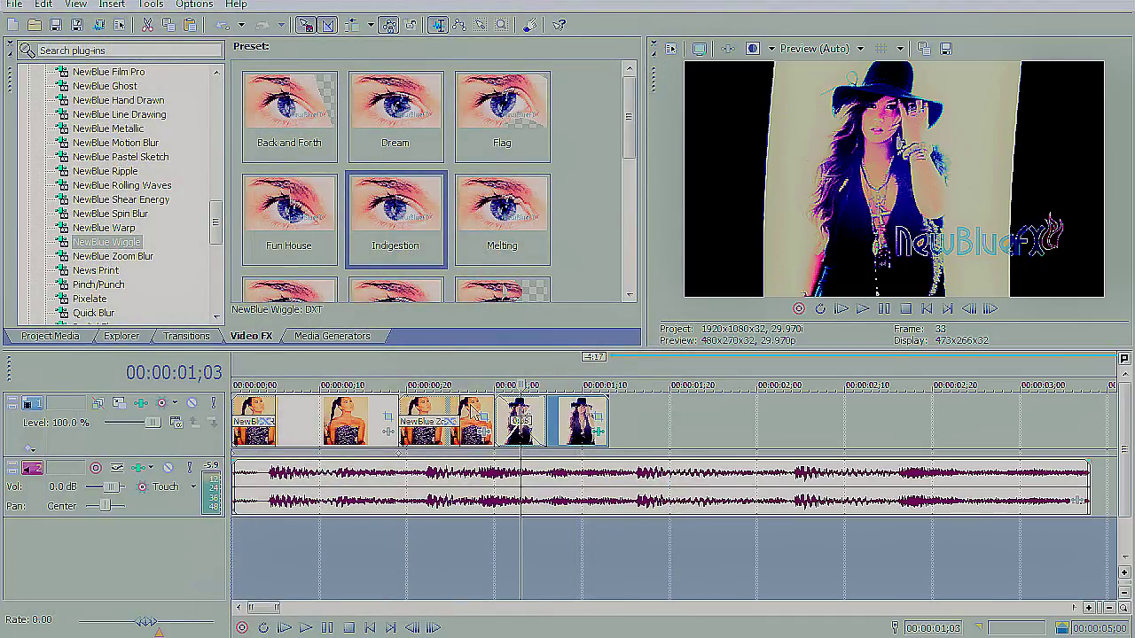
Step: Apply the 3D Blinds transition with the Spin1 preset to the crossfade into the black-hat clip
{"action": "left_click", "coordinate": [167, 337]}
{"action": "left_click_drag", "start_coordinate": [359, 248], "coordinate": [514, 415]}
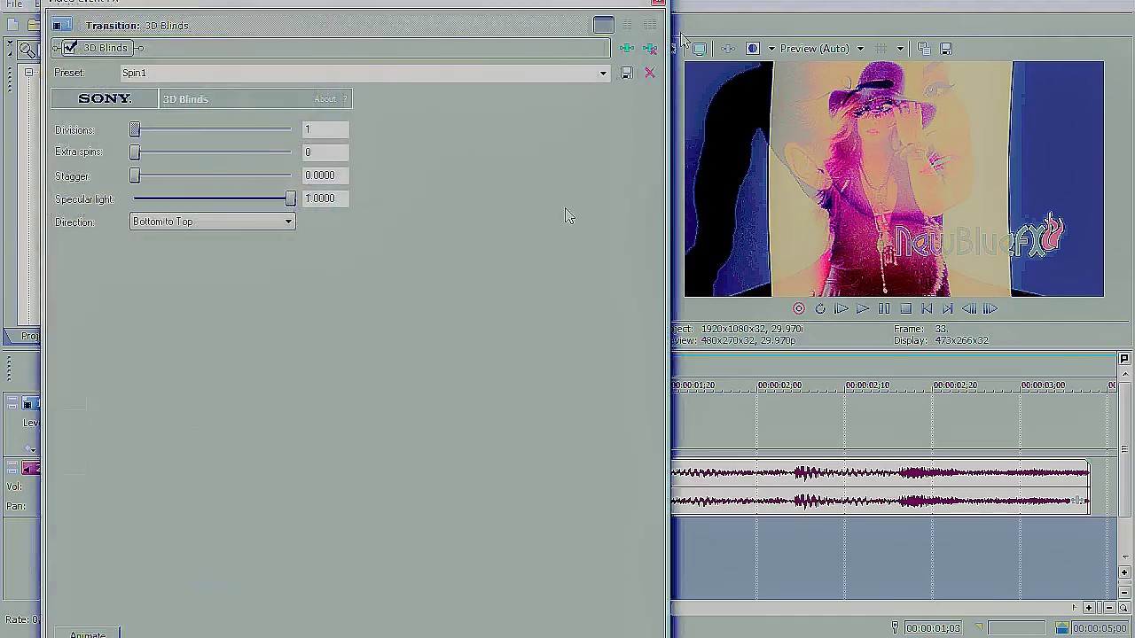
{"action": "left_click", "coordinate": [657, 3]}
Step: Extend the black-hat clip by five frames, shift it and its 3D Blinds transition four frames along, and trim its end by two frames
{"action": "left_click", "coordinate": [575, 428]}
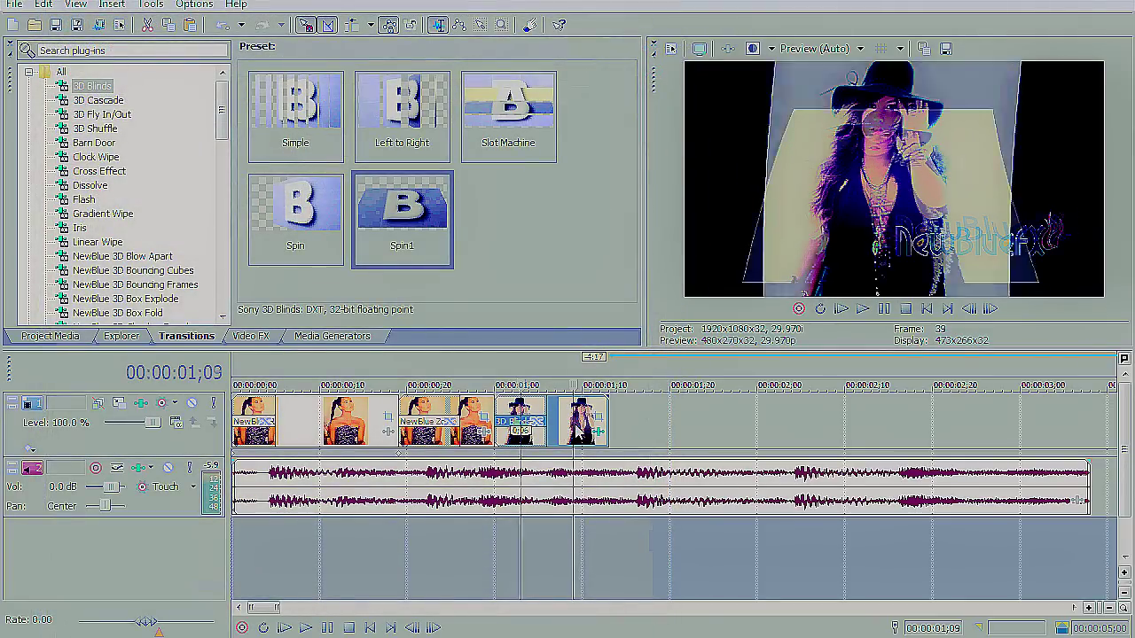
{"action": "left_click_drag", "start_coordinate": [608, 423], "coordinate": [650, 425]}
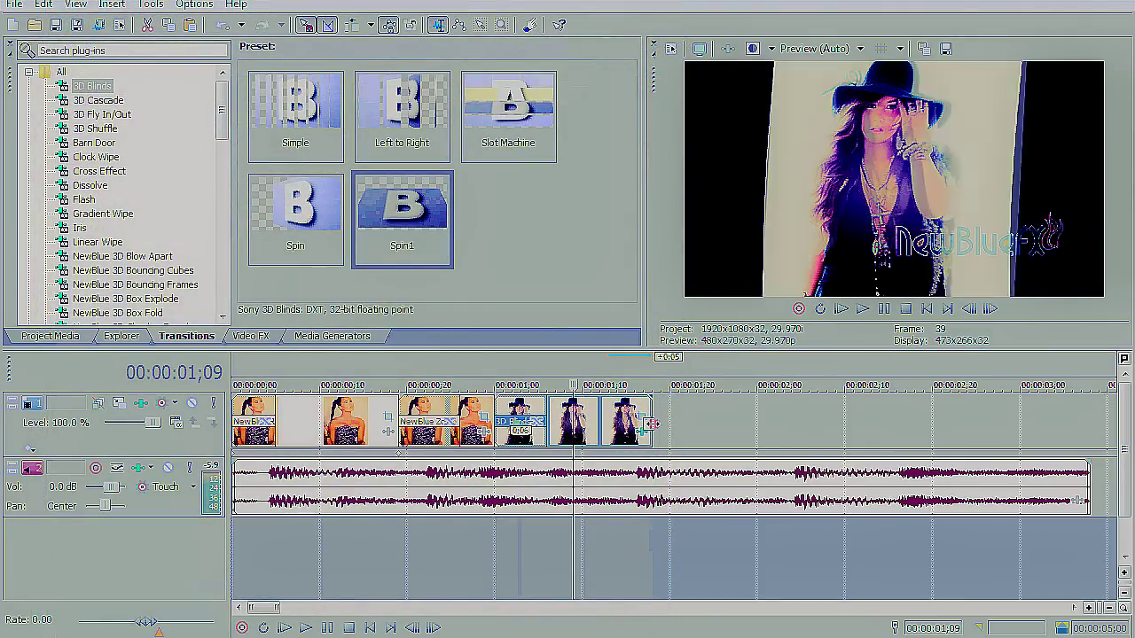
{"action": "left_click", "coordinate": [609, 424]}
{"action": "left_click", "coordinate": [641, 417]}
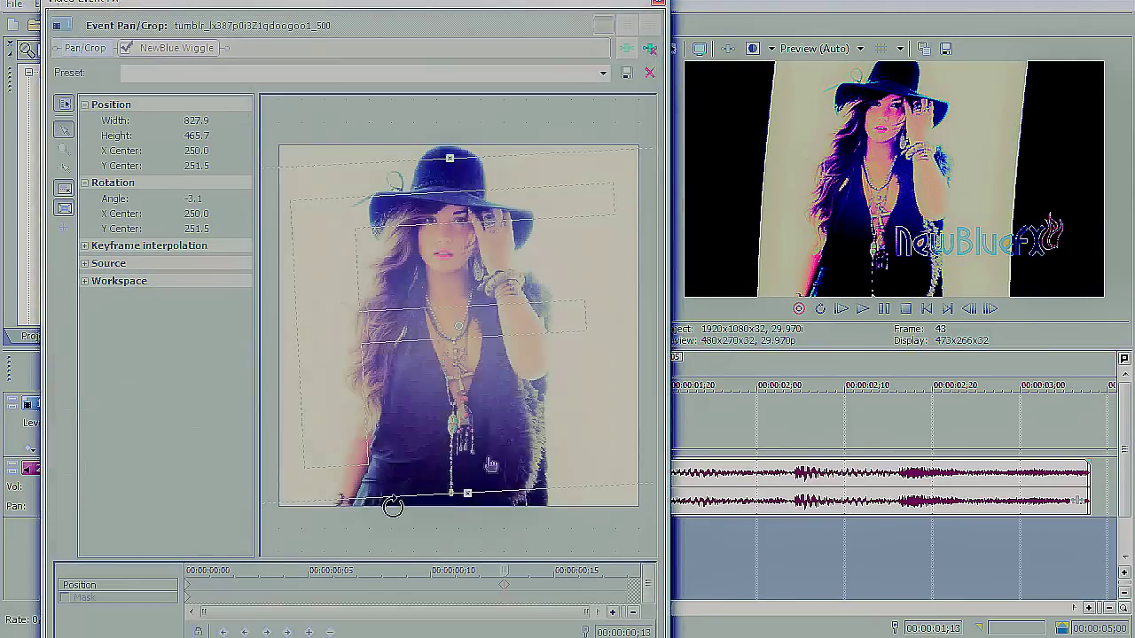
{"action": "left_click", "coordinate": [658, 3]}
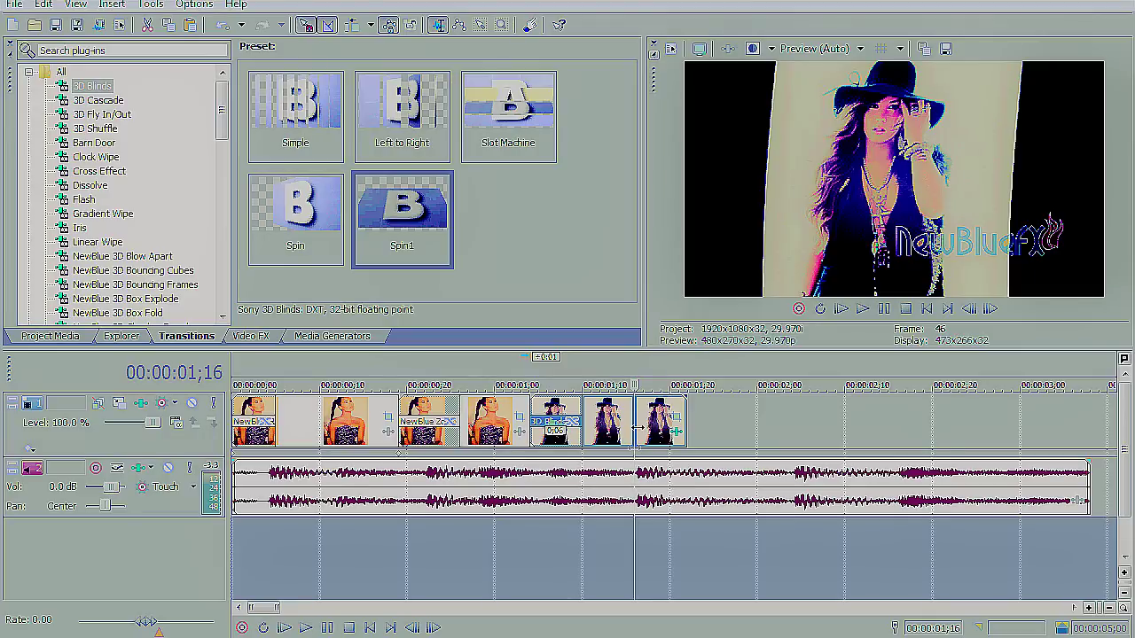
{"action": "left_click_drag", "start_coordinate": [686, 409], "coordinate": [671, 411]}
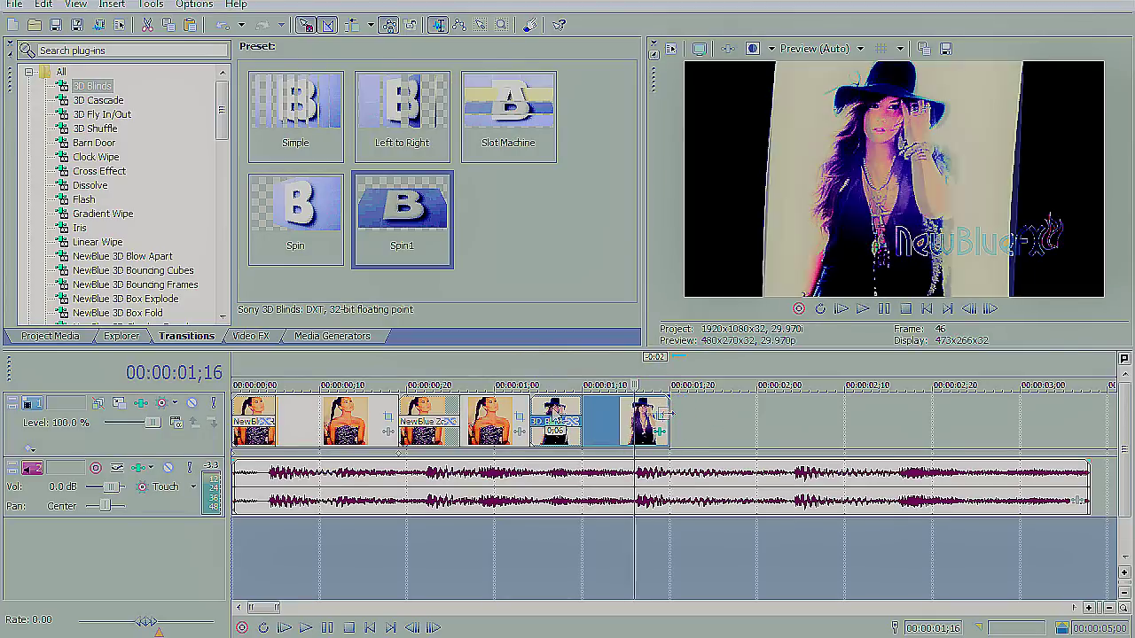
Step: Add the photo with the sunglasses and leopard-print scarf at 00:00:01;16, crossfading over the black-hat clip's last four frames
{"action": "left_click", "coordinate": [48, 338]}
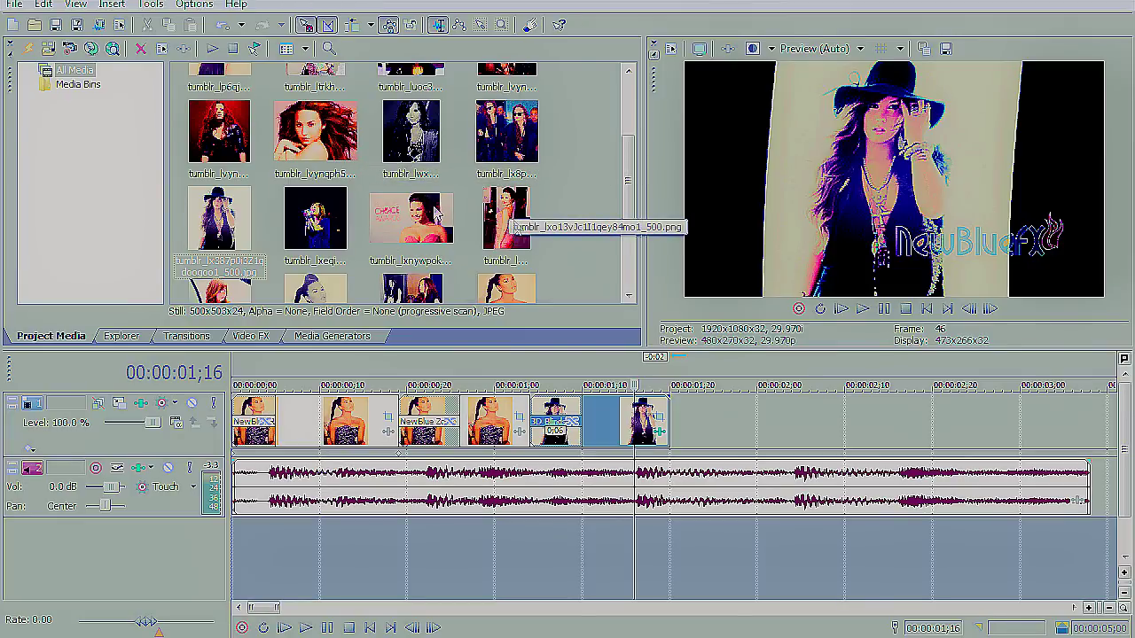
{"action": "left_click_drag", "start_coordinate": [624, 214], "coordinate": [628, 175]}
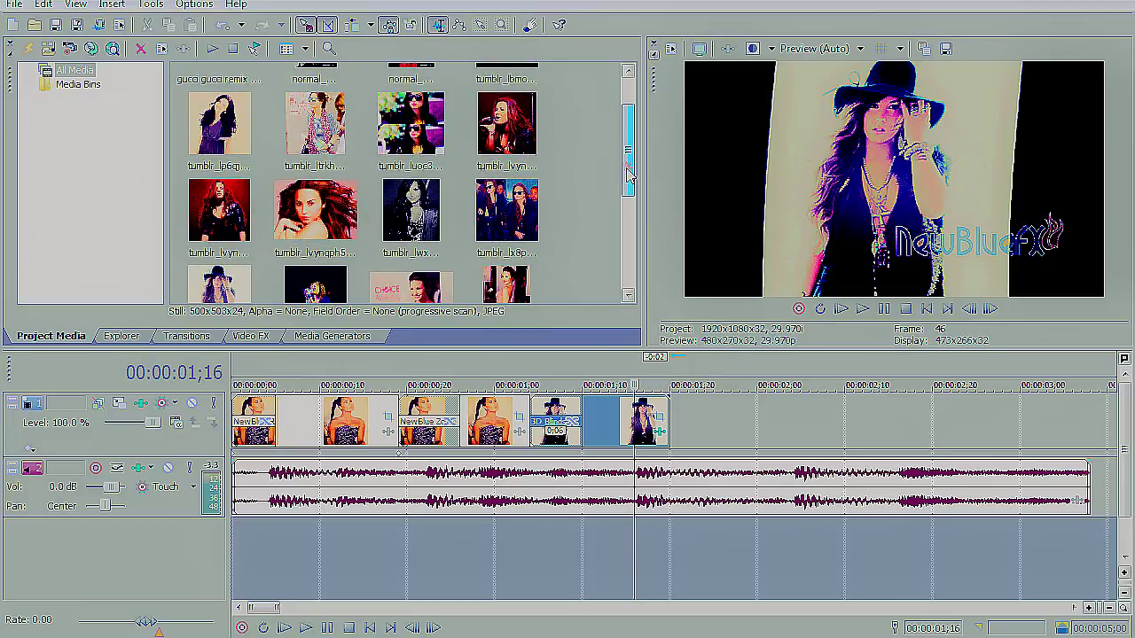
{"action": "left_click_drag", "start_coordinate": [312, 129], "coordinate": [652, 414]}
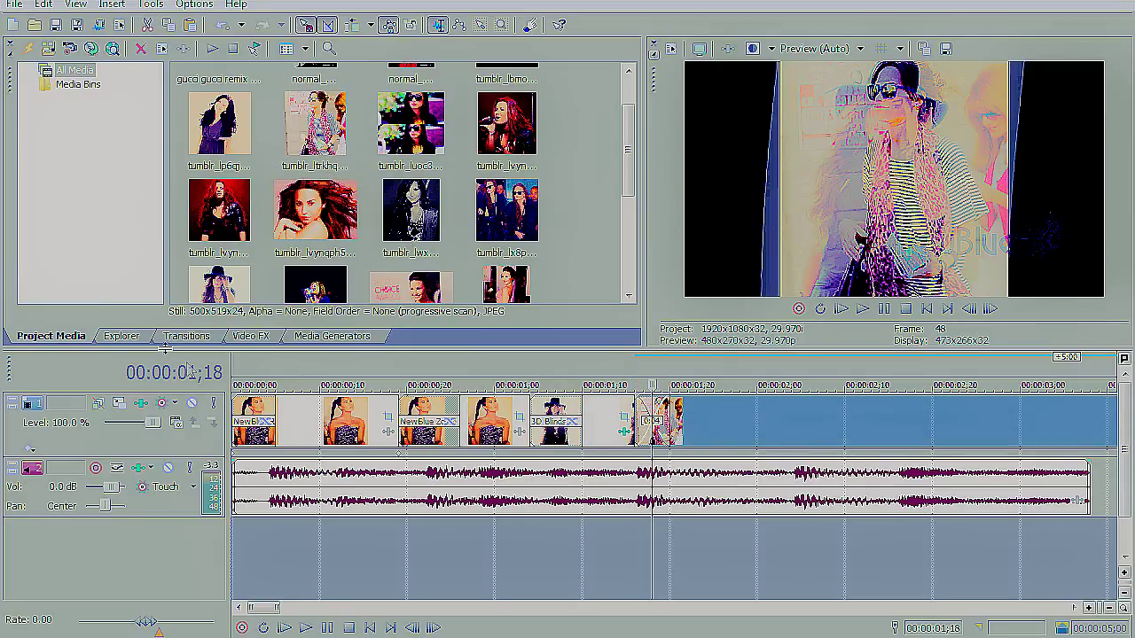
Step: Apply the NewBlue Roll transition with the Push Up preset to the crossfade between the black-hat and scarf clips
{"action": "left_click", "coordinate": [176, 339]}
{"action": "left_click", "coordinate": [121, 336]}
{"action": "left_click", "coordinate": [187, 336]}
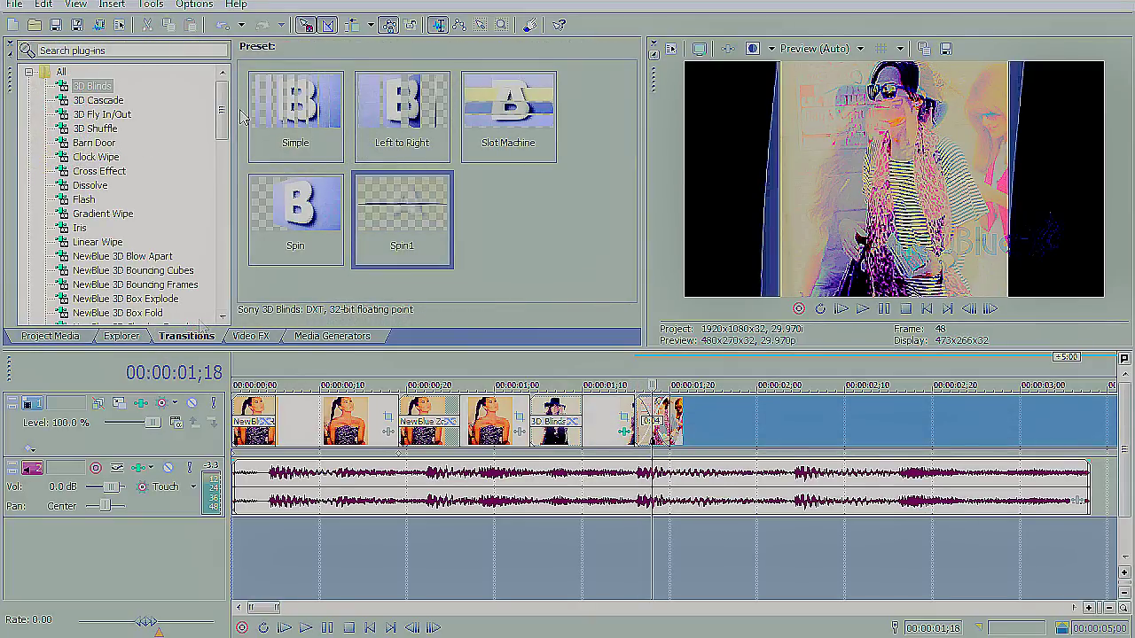
{"action": "left_click_drag", "start_coordinate": [223, 104], "coordinate": [216, 237]}
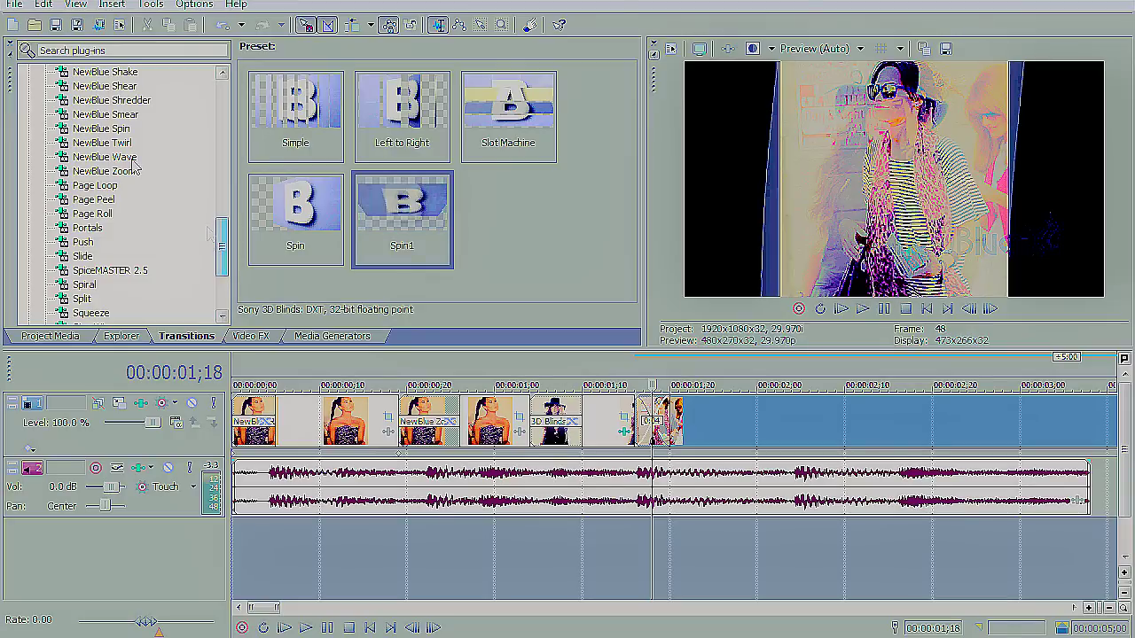
{"action": "left_click_drag", "start_coordinate": [222, 253], "coordinate": [222, 223]}
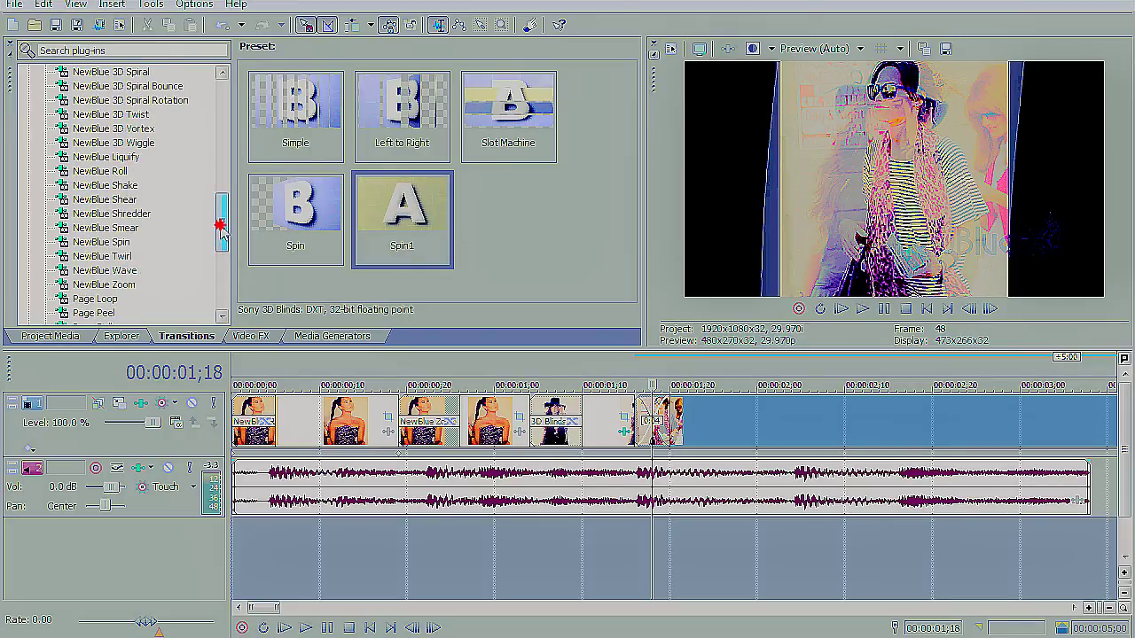
{"action": "left_click", "coordinate": [119, 185]}
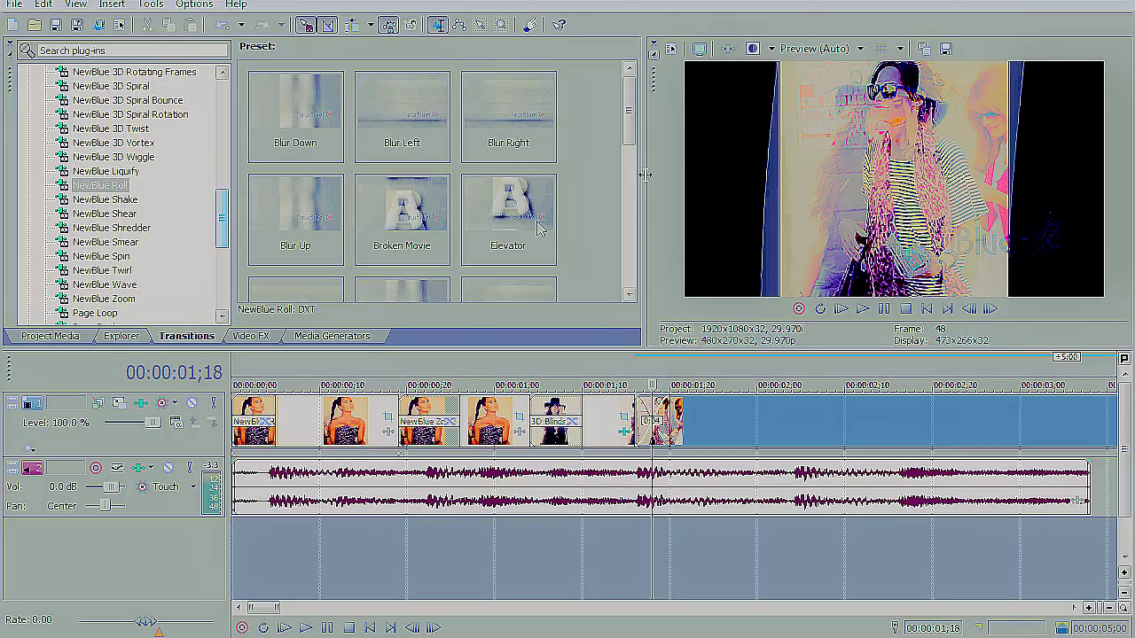
{"action": "scroll", "coordinate": [610, 186], "scroll_direction": "down", "scroll_amount": 3}
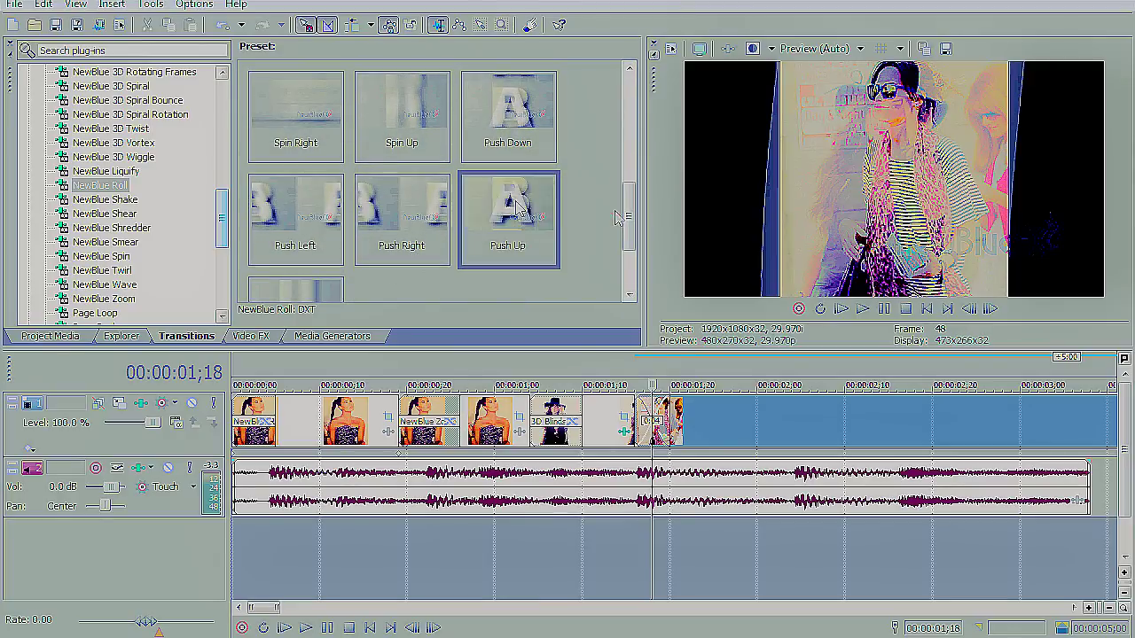
{"action": "left_click_drag", "start_coordinate": [508, 217], "coordinate": [661, 426]}
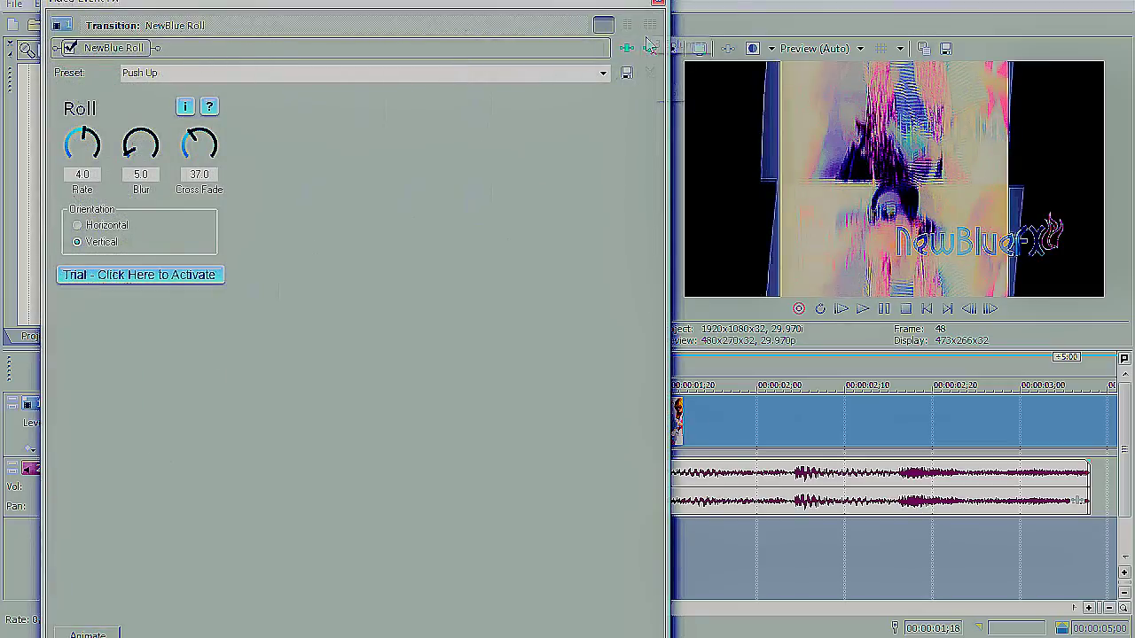
{"action": "left_click", "coordinate": [657, 4]}
Step: Play the edit from the start of the Roll transition to check the scarf clip against the beat
{"action": "left_click", "coordinate": [635, 404]}
{"action": "left_click", "coordinate": [306, 627]}
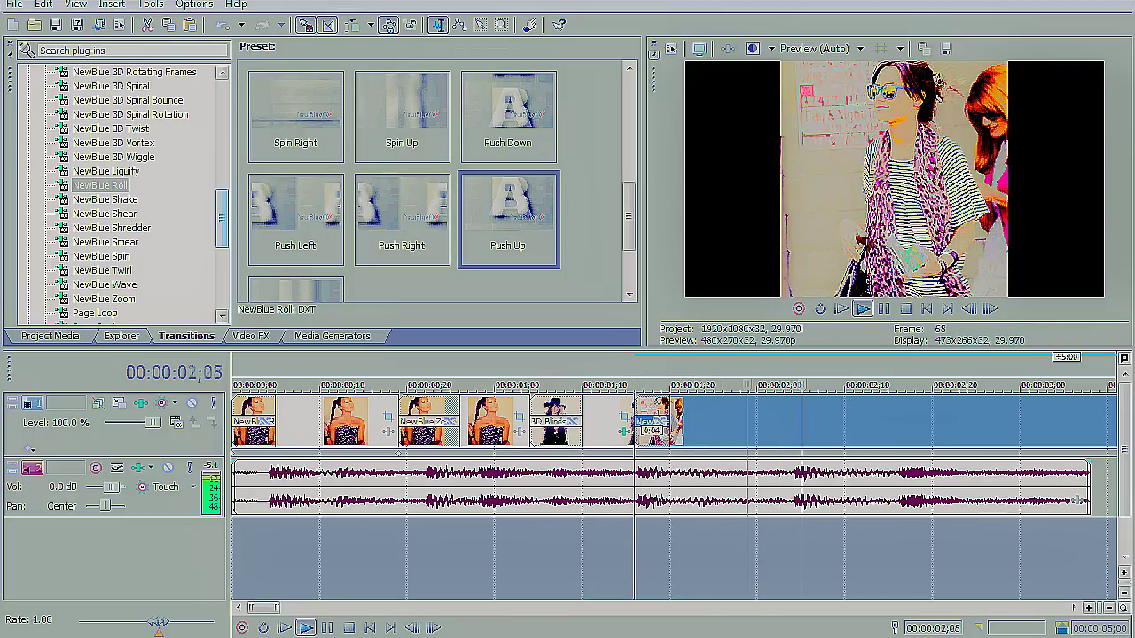
{"action": "left_click", "coordinate": [324, 627]}
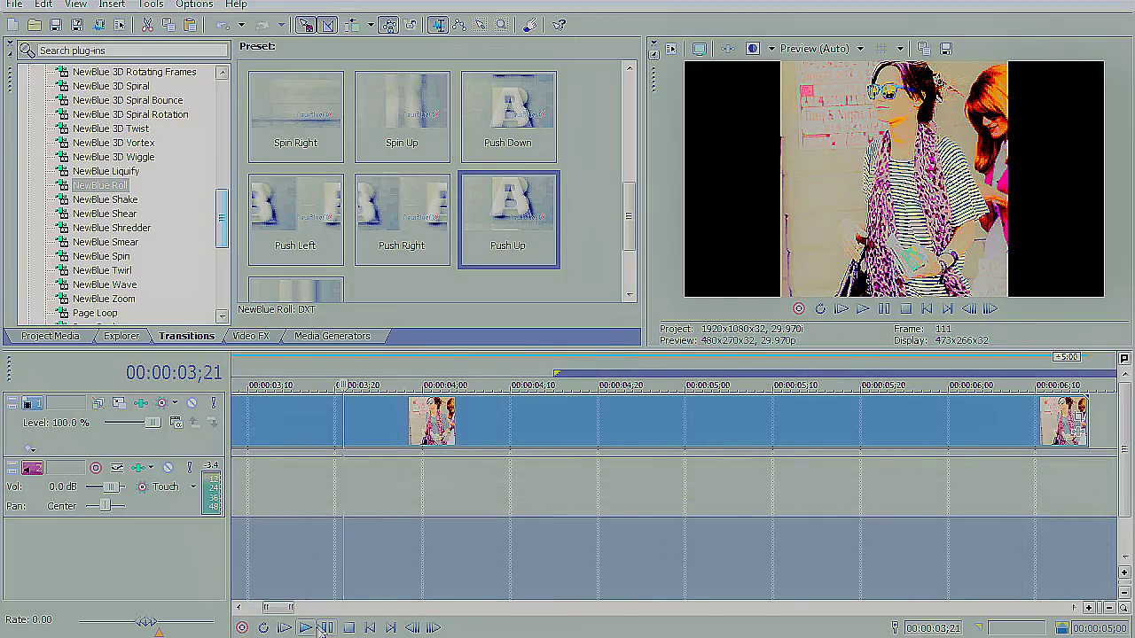
Step: Trim one frame off the black-hat clip's end and shorten the scarf clip to end at about 00:00:02;07
{"action": "scroll", "coordinate": [400, 590], "scroll_direction": "down", "scroll_amount": 4}
{"action": "left_click_drag", "start_coordinate": [552, 425], "coordinate": [335, 430]}
{"action": "left_click", "coordinate": [328, 416]}
{"action": "scroll", "coordinate": [327, 417], "scroll_direction": "up", "scroll_amount": 4}
{"action": "mouse_move", "coordinate": [592, 417]}
{"action": "left_mouse_down"}
{"action": "mouse_move", "coordinate": [603, 417]}
{"action": "mouse_move", "coordinate": [556, 412]}
{"action": "mouse_move", "coordinate": [583, 412]}
{"action": "left_mouse_up"}
{"action": "left_click", "coordinate": [631, 417]}
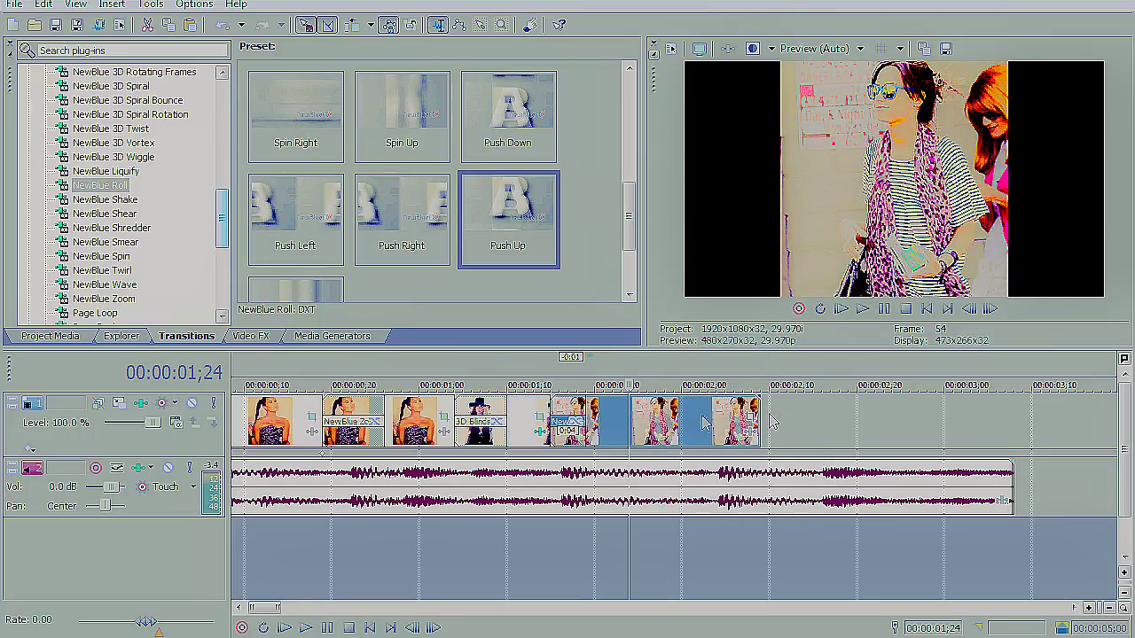
{"action": "left_click_drag", "start_coordinate": [758, 406], "coordinate": [738, 425]}
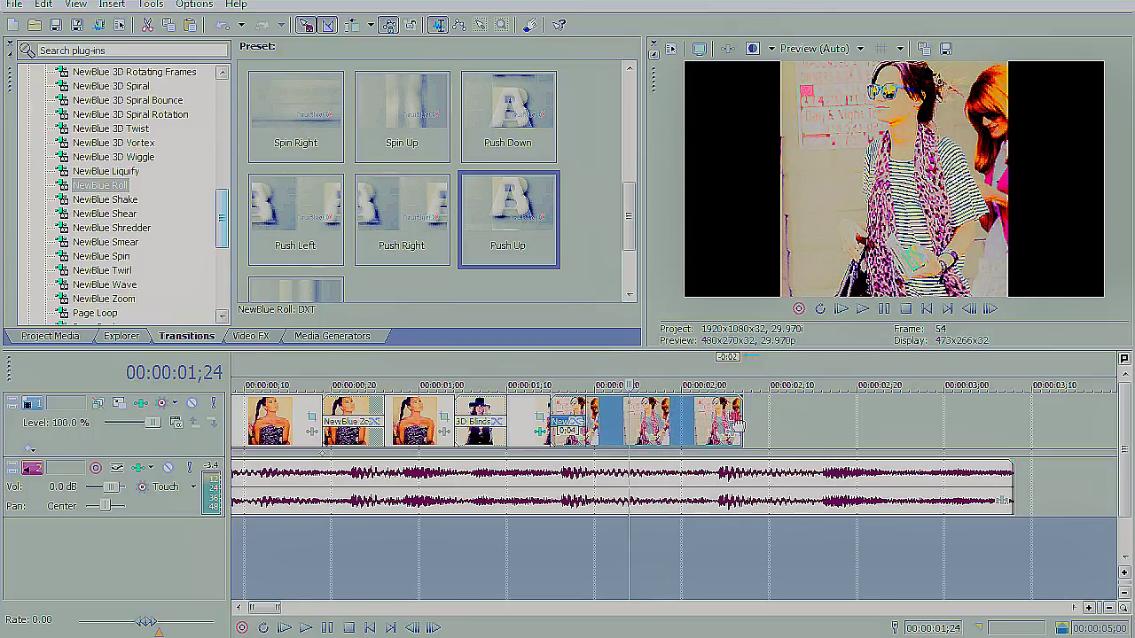
Step: Match the scarf photo's crop to the output aspect, shrink it to about 475 by 267, and centre it at about 251, 174
{"action": "left_click", "coordinate": [734, 420]}
{"action": "right_click", "coordinate": [456, 339]}
{"action": "left_click", "coordinate": [572, 424]}
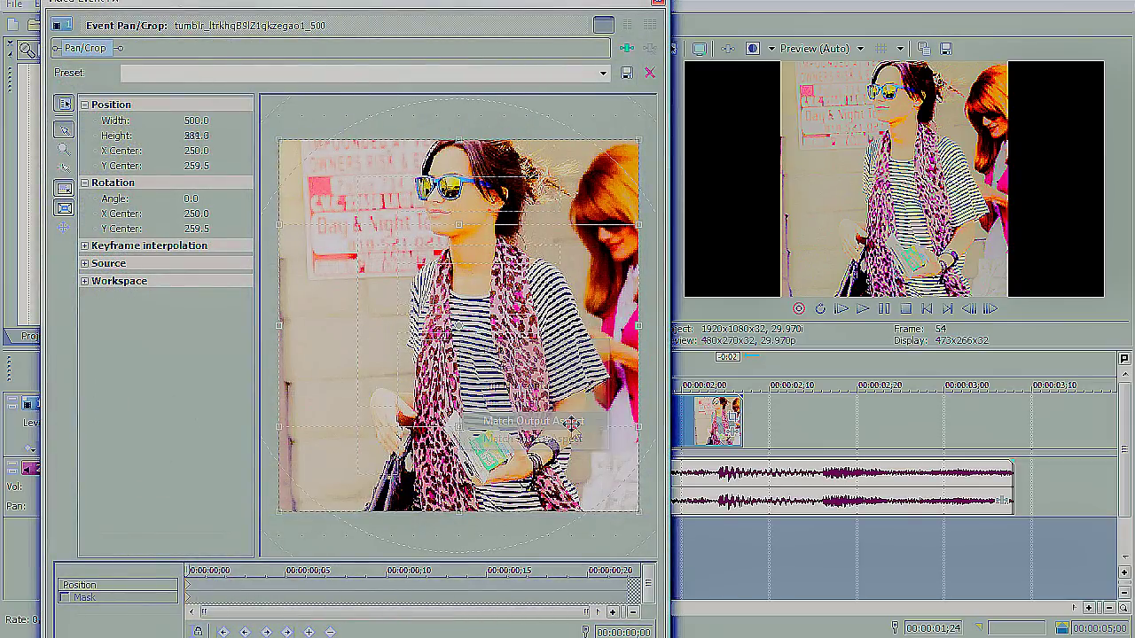
{"action": "left_click_drag", "start_coordinate": [638, 326], "coordinate": [630, 328]}
{"action": "left_click_drag", "start_coordinate": [583, 355], "coordinate": [584, 293]}
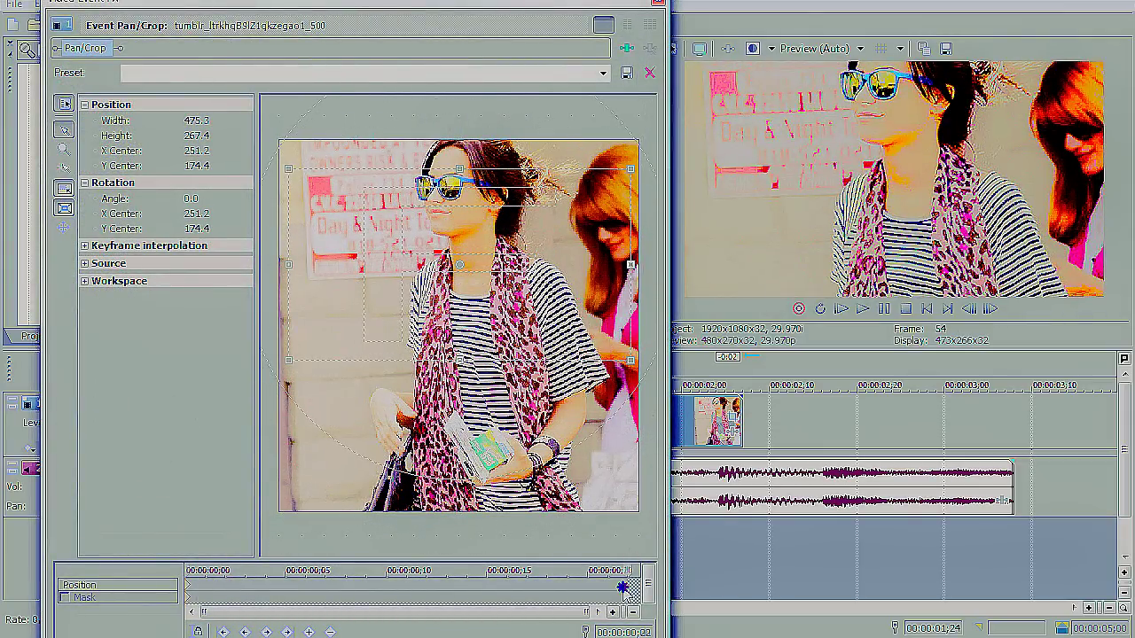
Step: At the scarf photo's end keyframe, shift the crop's centre to about 254.9, 167 and tilt the frame slightly
{"action": "right_click", "coordinate": [624, 589]}
{"action": "left_click", "coordinate": [545, 166]}
{"action": "left_click_drag", "start_coordinate": [544, 168], "coordinate": [543, 254]}
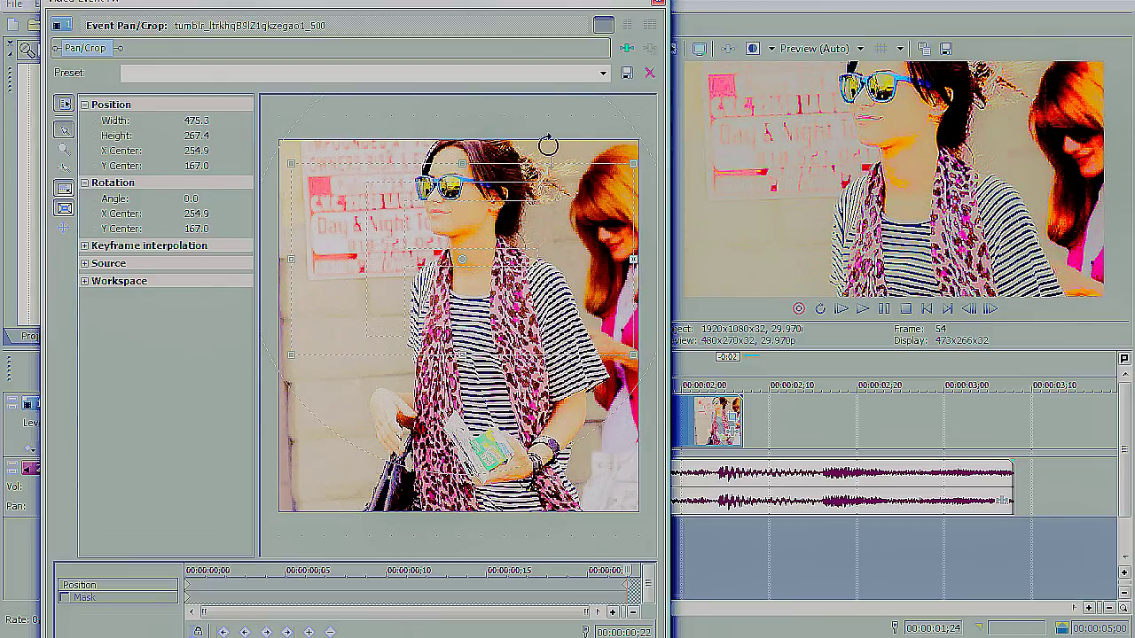
{"action": "left_click_drag", "start_coordinate": [544, 161], "coordinate": [530, 152]}
{"action": "left_click", "coordinate": [655, 4]}
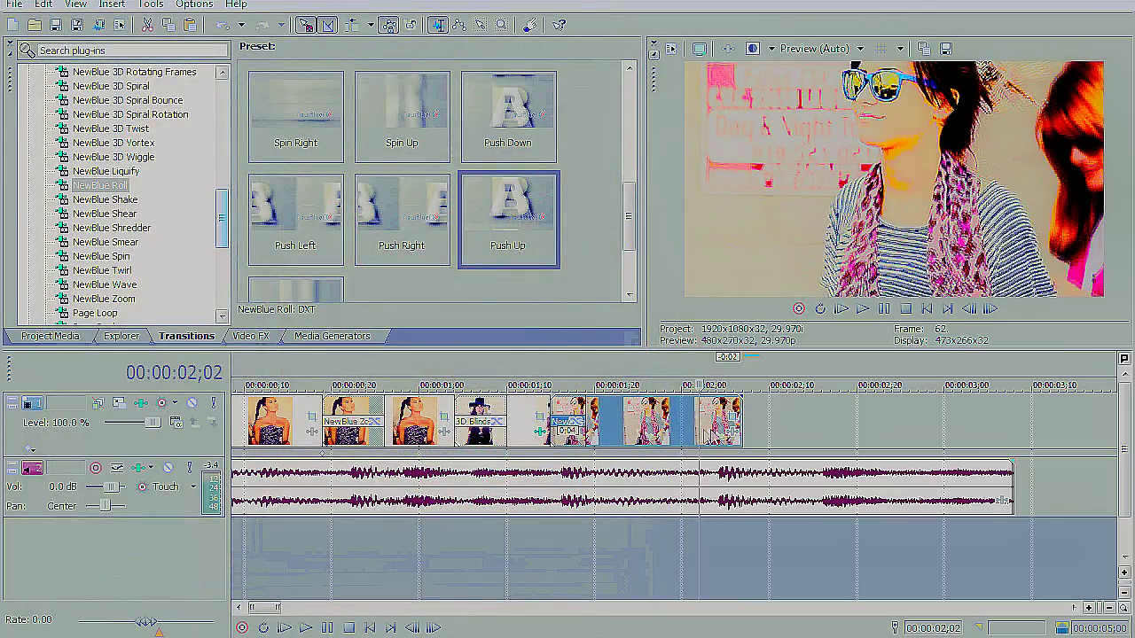
Step: Add the Choice Awards photo to the video track at 00:00:02;04, overlapping the end of the scarf clip
{"action": "left_click", "coordinate": [55, 337]}
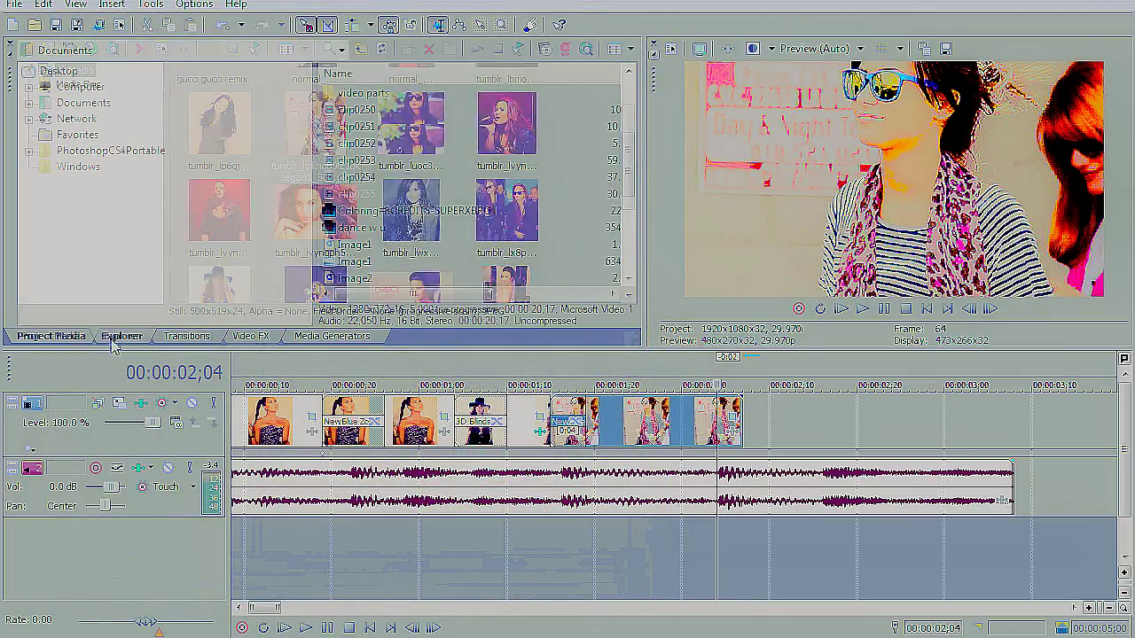
{"action": "left_click_drag", "start_coordinate": [636, 142], "coordinate": [608, 179]}
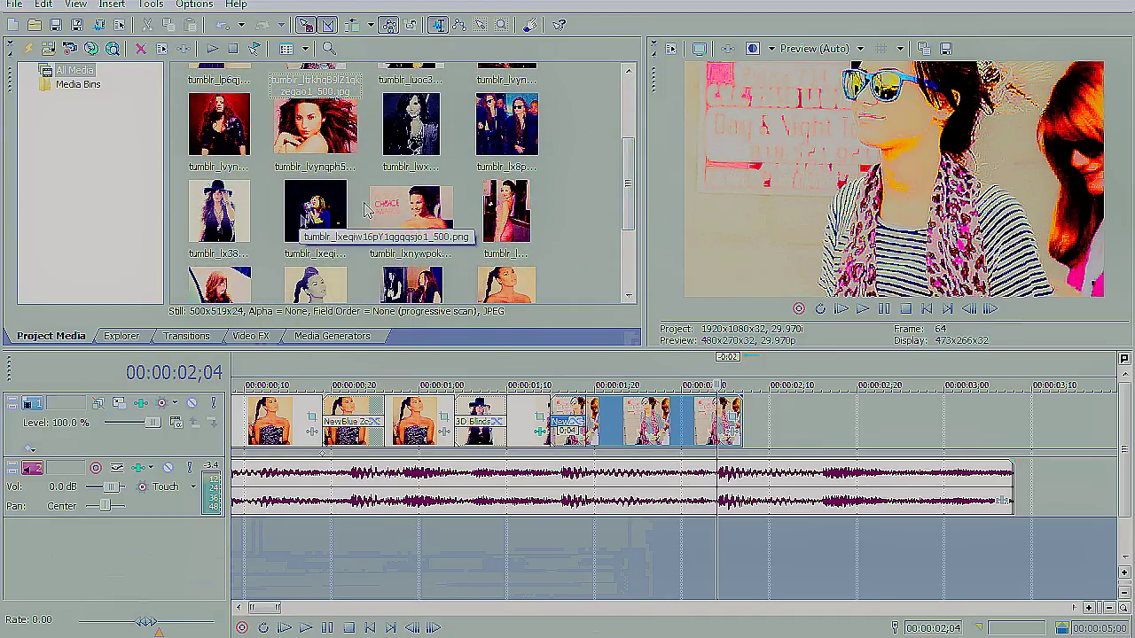
{"action": "left_click", "coordinate": [417, 206]}
{"action": "left_click_drag", "start_coordinate": [719, 354], "coordinate": [727, 422]}
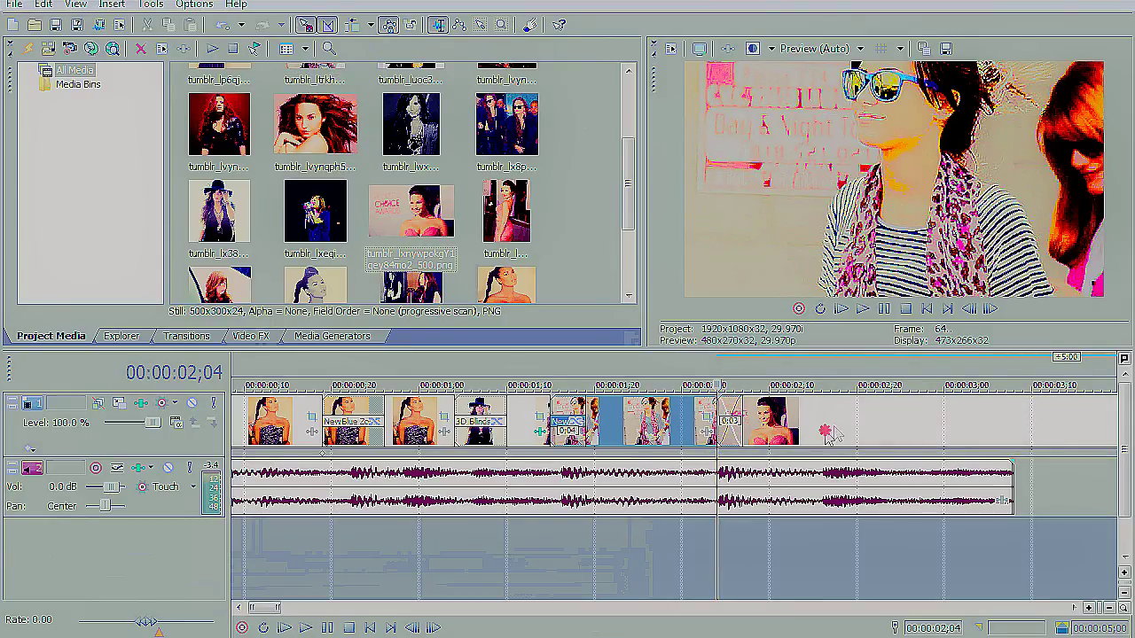
Step: Split the Choice Awards clip at 00:00:02;16 and delete the remainder
{"action": "left_click", "coordinate": [825, 431]}
{"action": "key", "text": "s"}
{"action": "right_click", "coordinate": [841, 430]}
{"action": "left_click", "coordinate": [861, 382]}
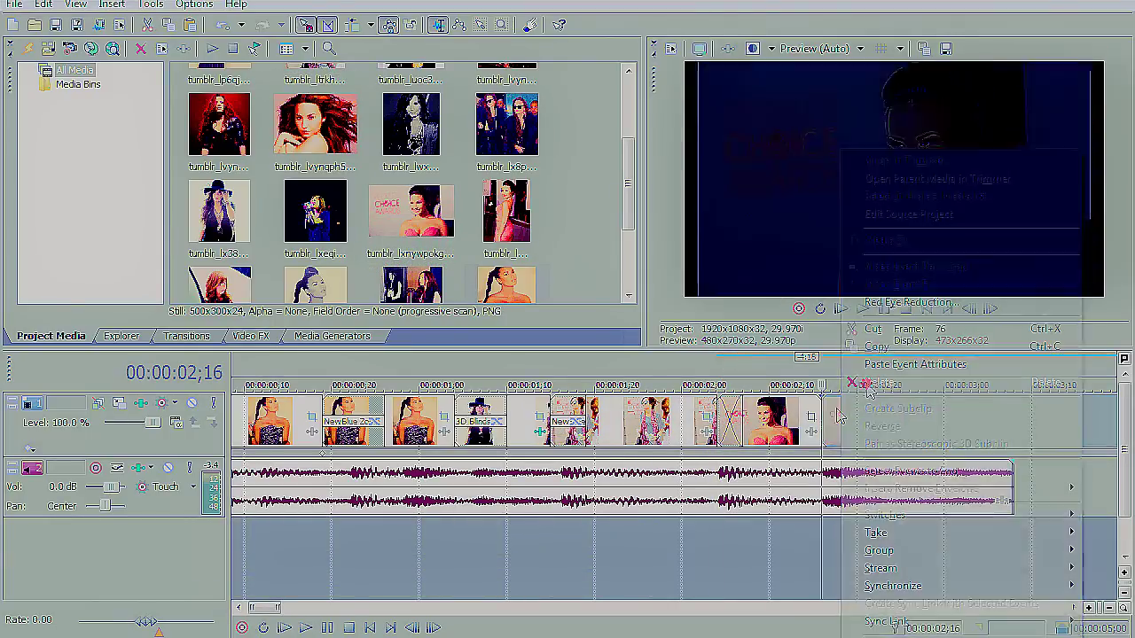
Step: Match the Choice Awards photo's crop to the output aspect, shrink it to about 357 by 201, and slightly enlarge and tilt it at the end keyframe
{"action": "left_click", "coordinate": [803, 418]}
{"action": "left_click", "coordinate": [812, 420]}
{"action": "right_click", "coordinate": [466, 367]}
{"action": "left_click", "coordinate": [571, 451]}
{"action": "left_click_drag", "start_coordinate": [639, 326], "coordinate": [584, 328]}
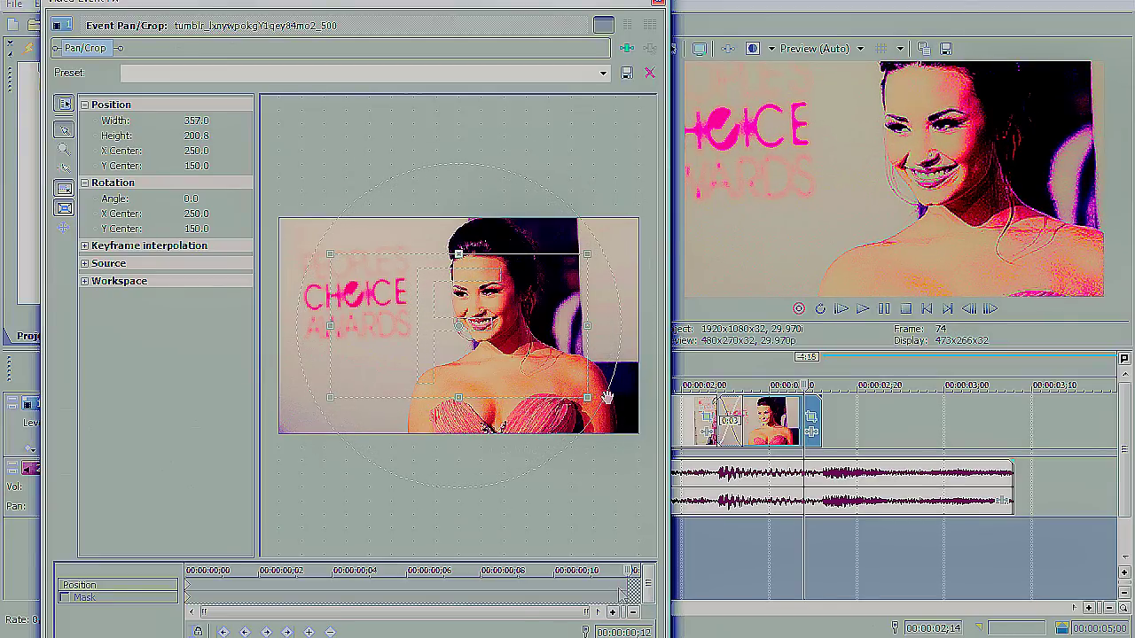
{"action": "left_click_drag", "start_coordinate": [596, 343], "coordinate": [604, 342]}
{"action": "left_click_drag", "start_coordinate": [567, 183], "coordinate": [561, 183]}
{"action": "left_click", "coordinate": [660, 4]}
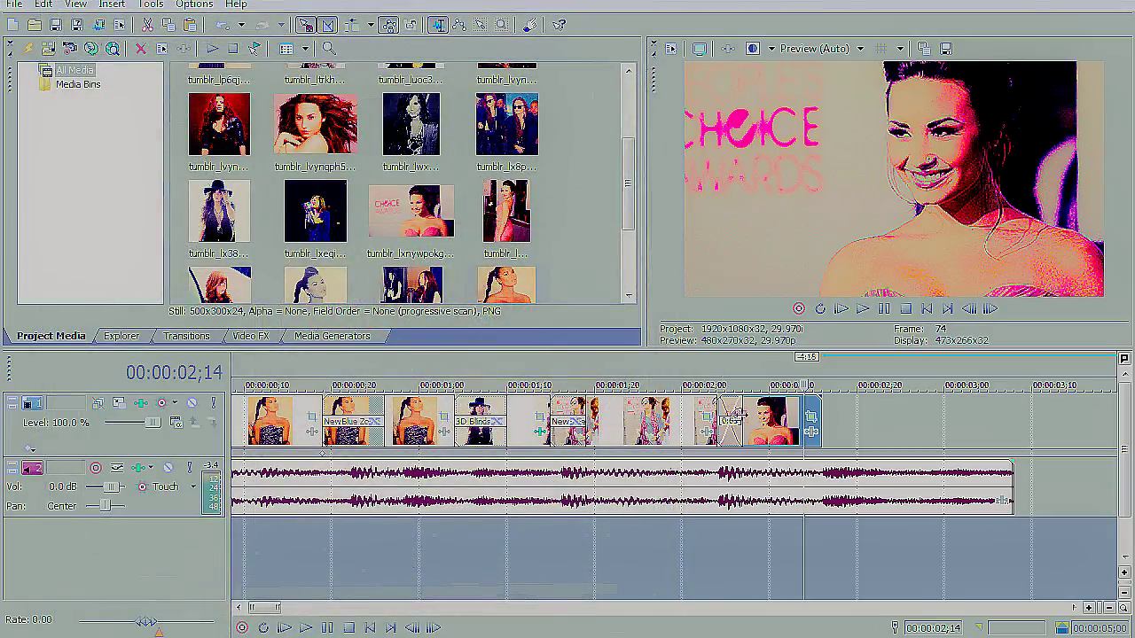
Step: Lengthen the crossfade between the scarf and Choice Awards clips to five frames and apply NewBlue Roll with the Push Down preset
{"action": "left_click_drag", "start_coordinate": [717, 407], "coordinate": [699, 408]}
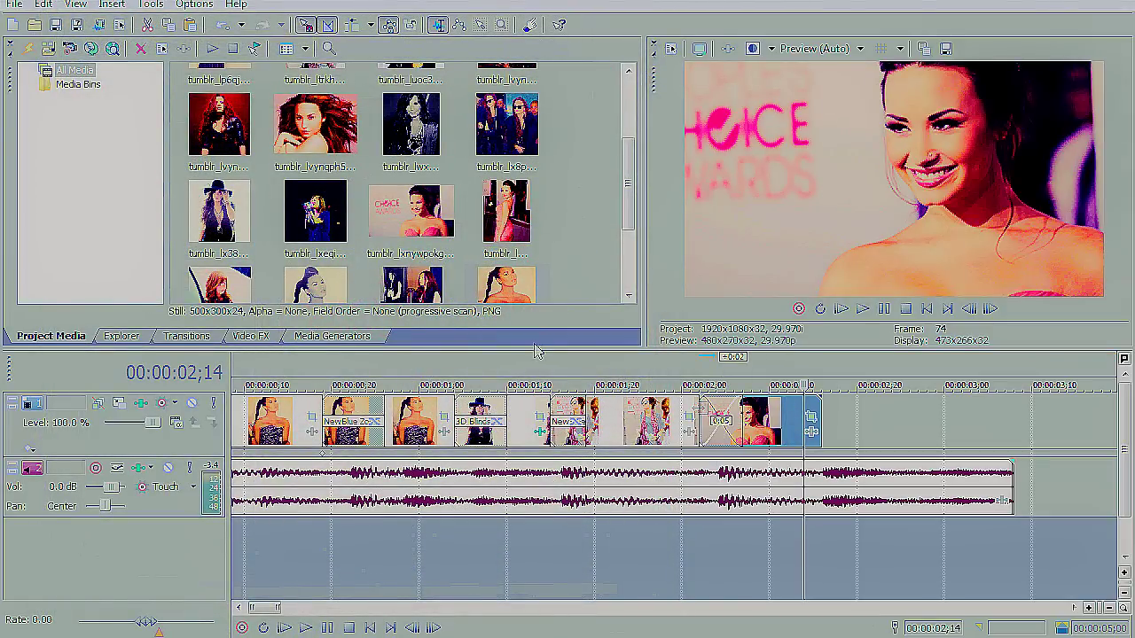
{"action": "left_click", "coordinate": [182, 336]}
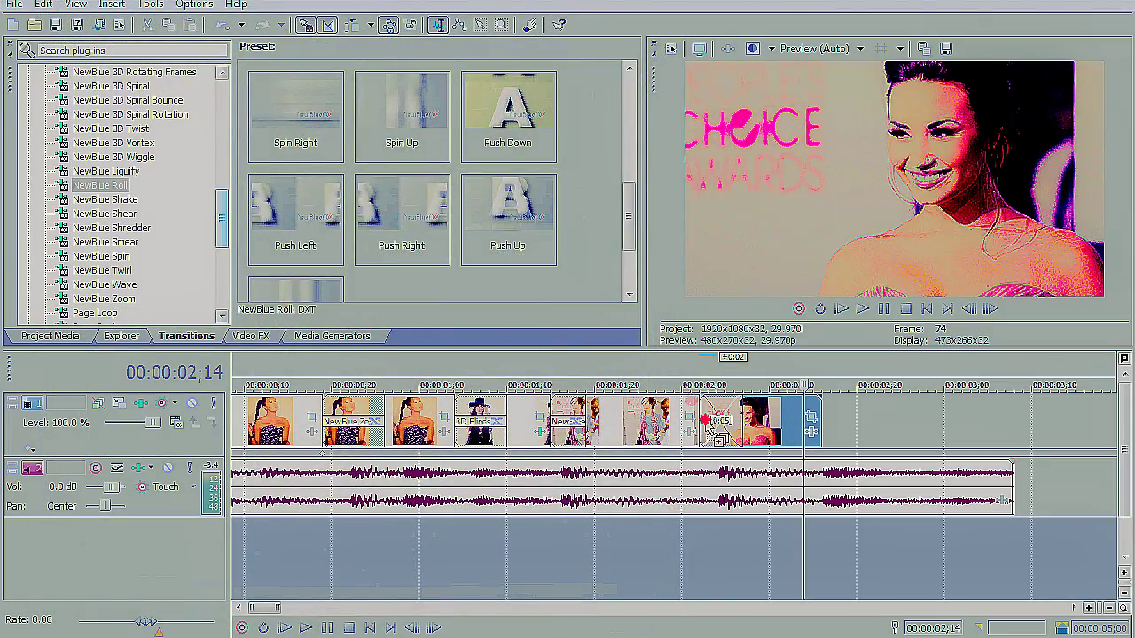
{"action": "left_click_drag", "start_coordinate": [718, 433], "coordinate": [719, 432]}
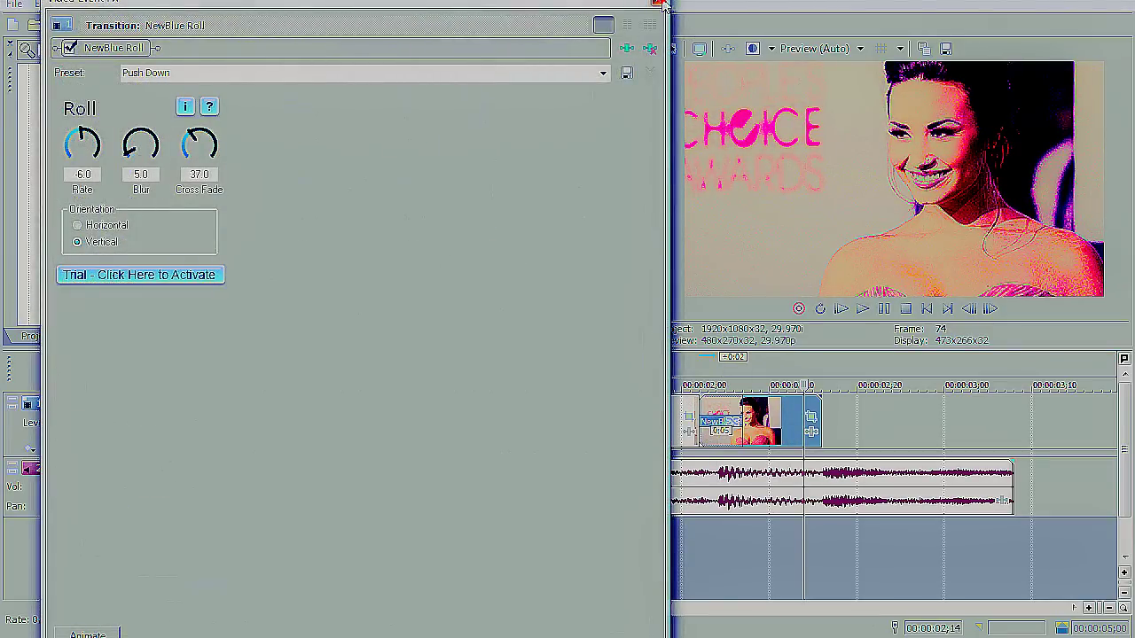
{"action": "left_click", "coordinate": [661, 5]}
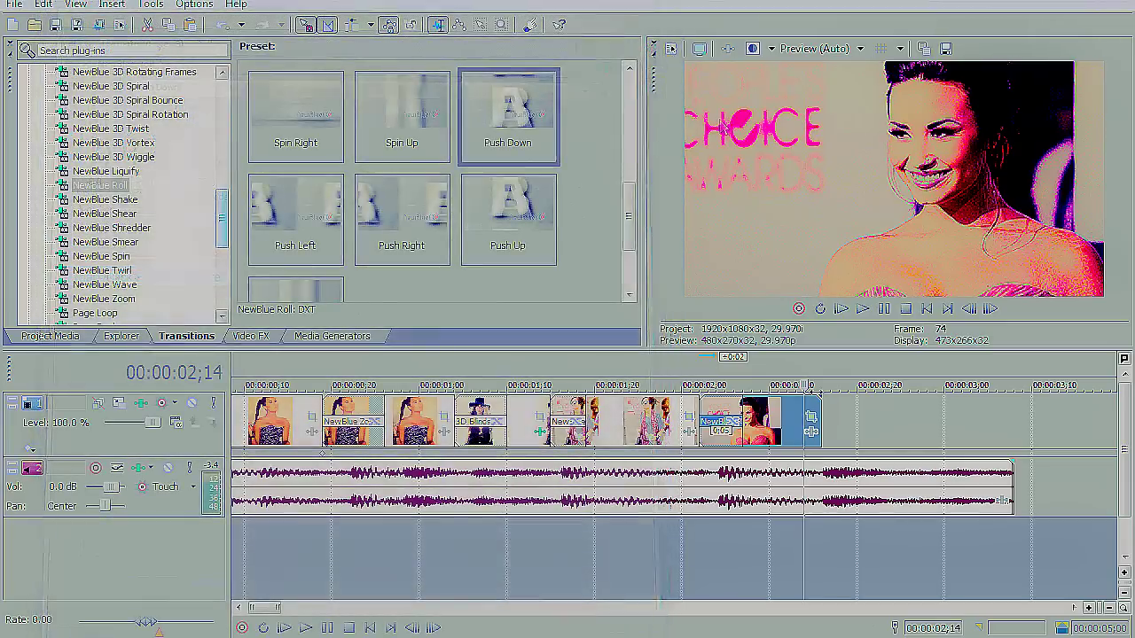
Step: Extend the Choice Awards clip by one frame and add the full-length pink-dress photo, overlapping its end by four frames
{"action": "left_click_drag", "start_coordinate": [815, 413], "coordinate": [820, 416]}
{"action": "left_click", "coordinate": [53, 336]}
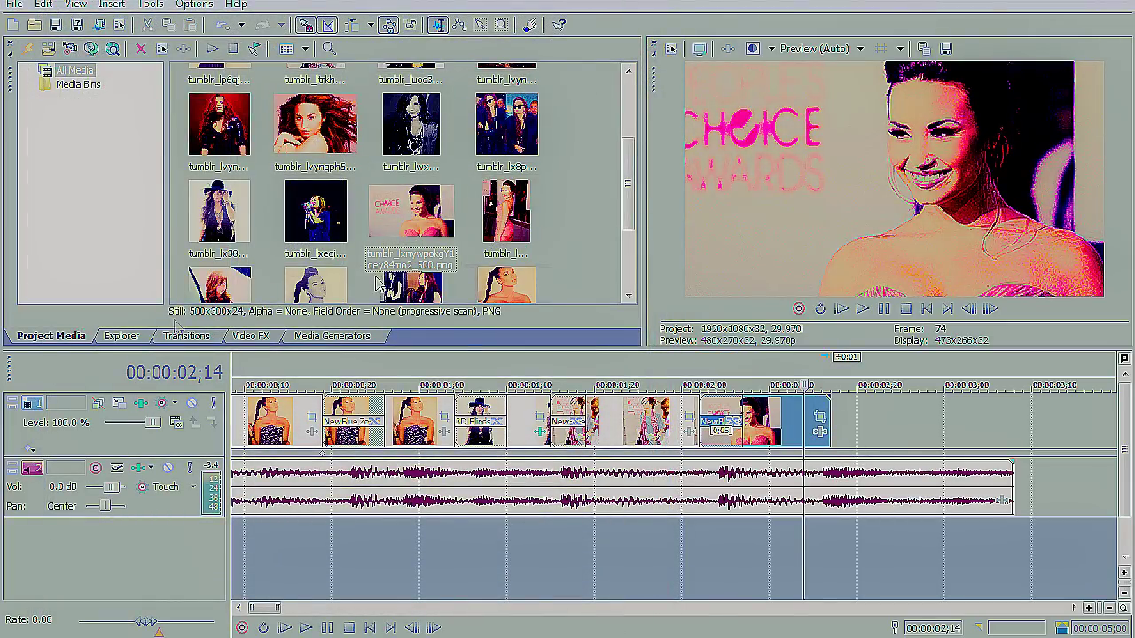
{"action": "left_click_drag", "start_coordinate": [514, 217], "coordinate": [885, 435]}
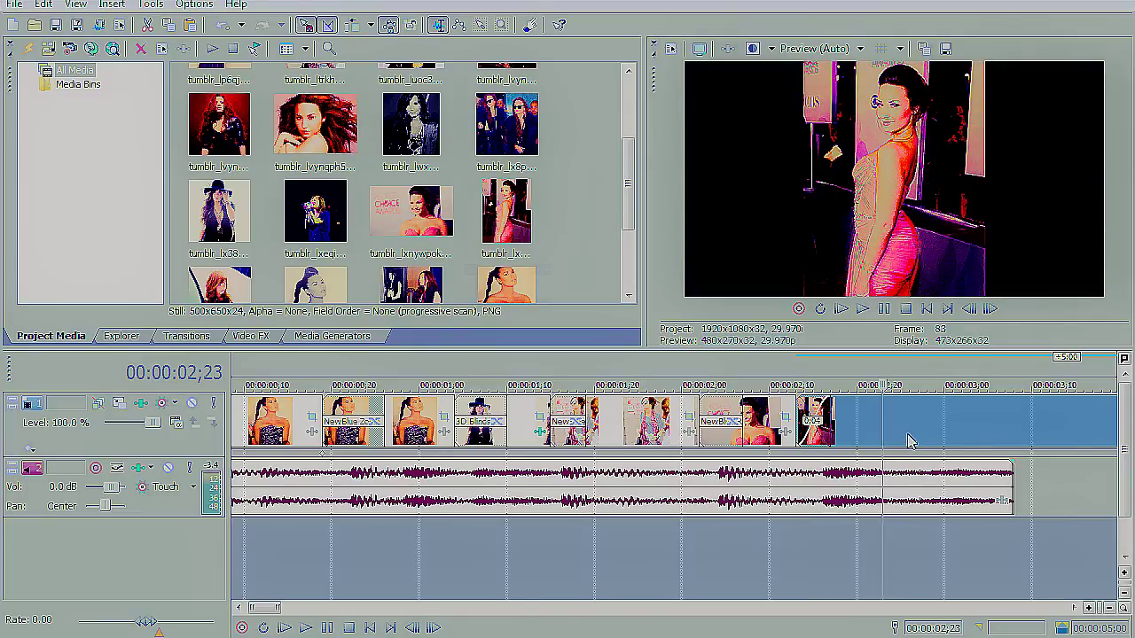
Step: Split the pink-dress clip at 00:00:02;26 and delete the remainder
{"action": "key", "text": "s"}
{"action": "right_click", "coordinate": [936, 446]}
{"action": "left_click", "coordinate": [774, 382]}
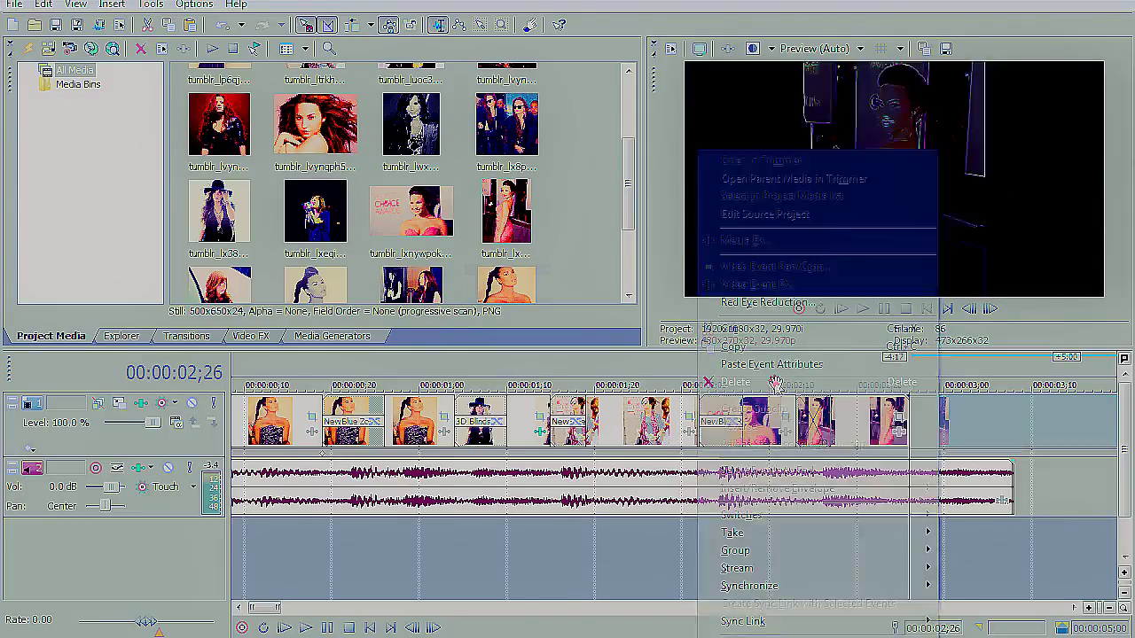
Step: Lengthen the crossfade into the pink-dress clip to five frames and apply NewBlue Zoom with the Centered Zoom Blur preset
{"action": "left_click", "coordinate": [821, 415]}
{"action": "left_click_drag", "start_coordinate": [823, 418], "coordinate": [836, 413]}
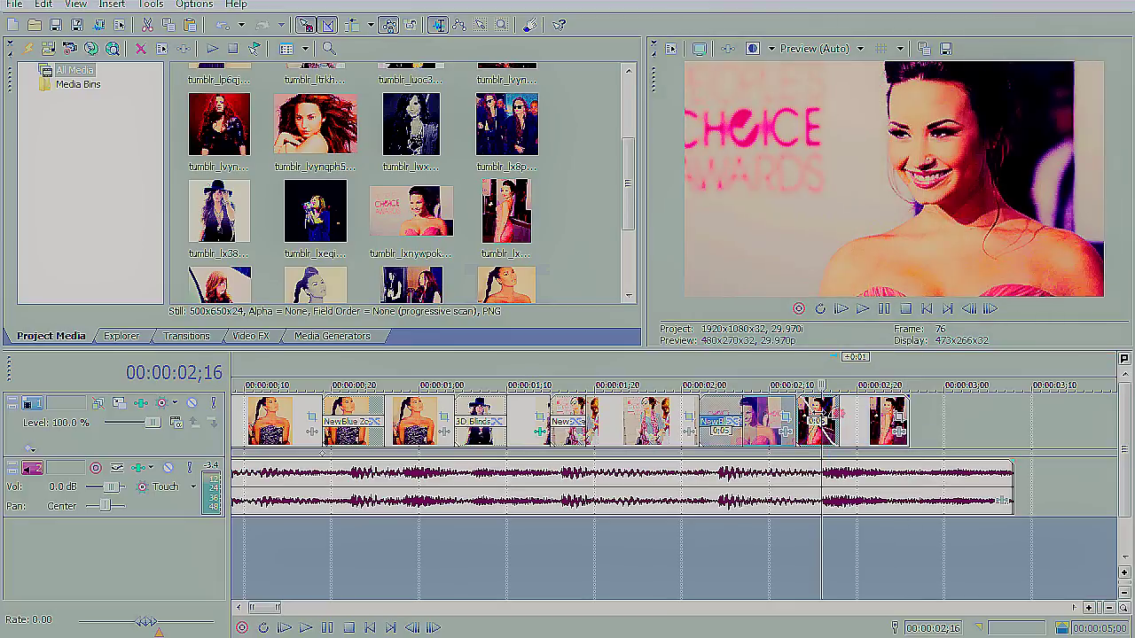
{"action": "left_click", "coordinate": [186, 336]}
{"action": "scroll", "coordinate": [215, 251], "scroll_direction": "down", "scroll_amount": 2}
{"action": "left_click", "coordinate": [97, 242]}
{"action": "left_click_drag", "start_coordinate": [293, 111], "coordinate": [814, 417]}
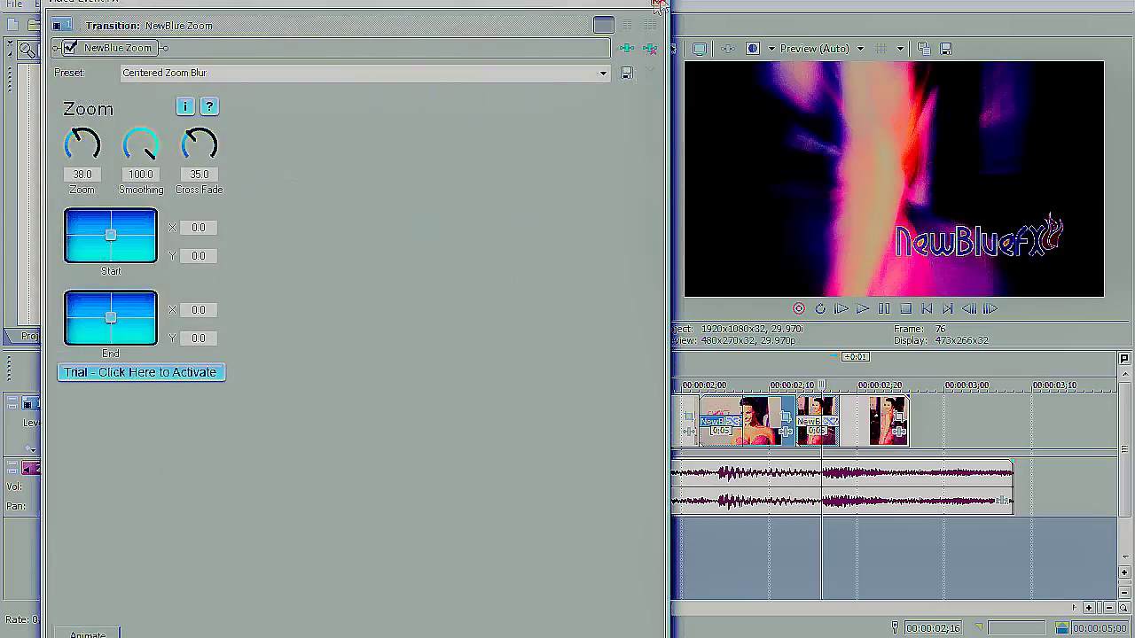
{"action": "left_click", "coordinate": [663, 9]}
Step: Match the pink-dress photo's crop to the output aspect, shrink it to about 470 by 264, and centre it at about 244.5, 168.6
{"action": "left_click", "coordinate": [882, 427]}
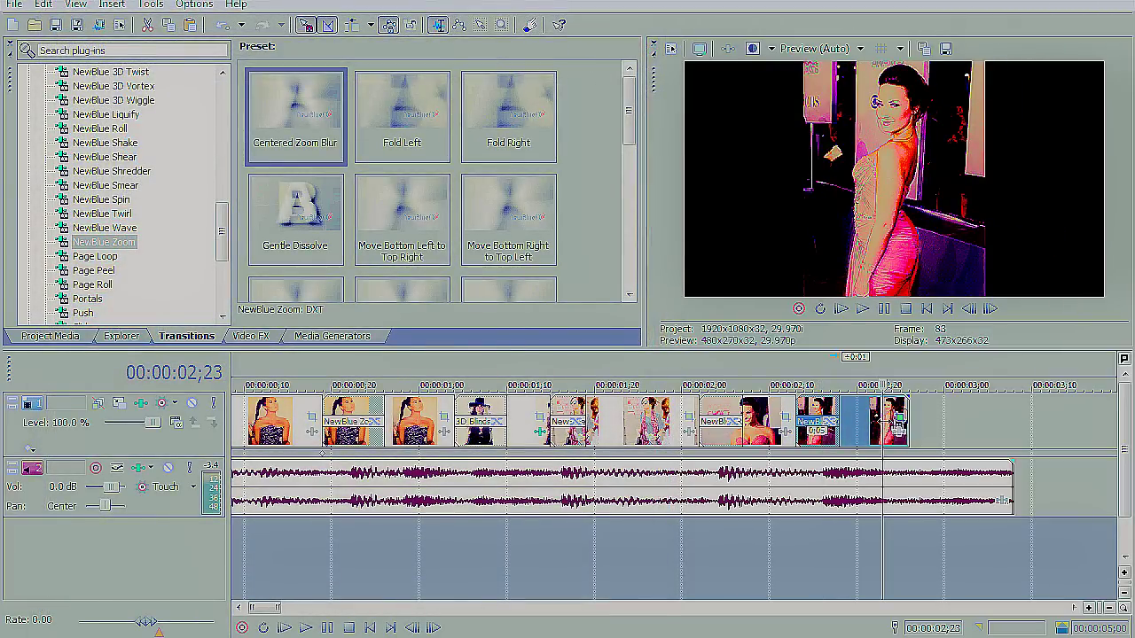
{"action": "left_click", "coordinate": [899, 418]}
{"action": "right_click", "coordinate": [593, 293]}
{"action": "left_click", "coordinate": [658, 378]}
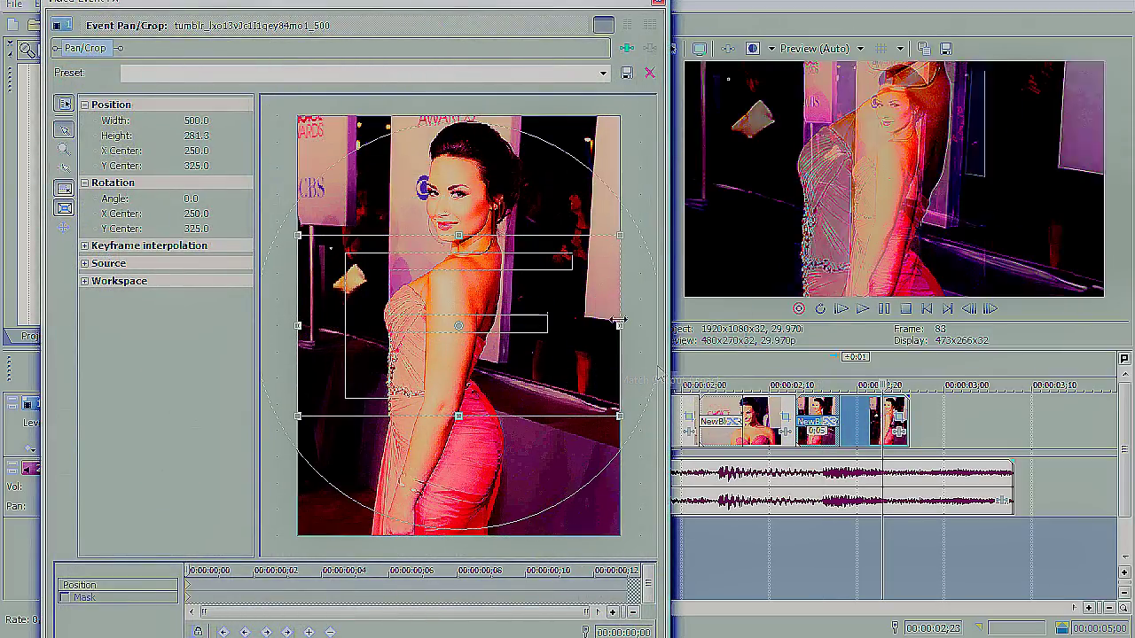
{"action": "left_click_drag", "start_coordinate": [494, 364], "coordinate": [490, 263]}
{"action": "left_click_drag", "start_coordinate": [596, 238], "coordinate": [608, 224]}
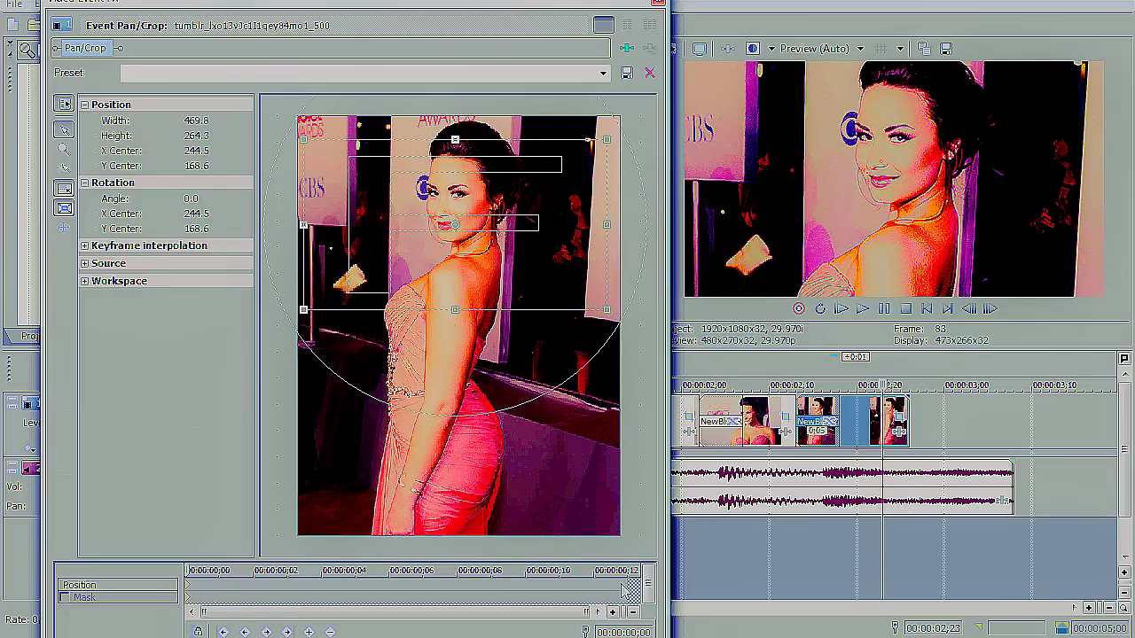
Step: At the pink-dress photo's end keyframe, shrink the crop to about 440 by 247 and rotate it about 5.2 degrees
{"action": "left_click_drag", "start_coordinate": [609, 269], "coordinate": [599, 268]}
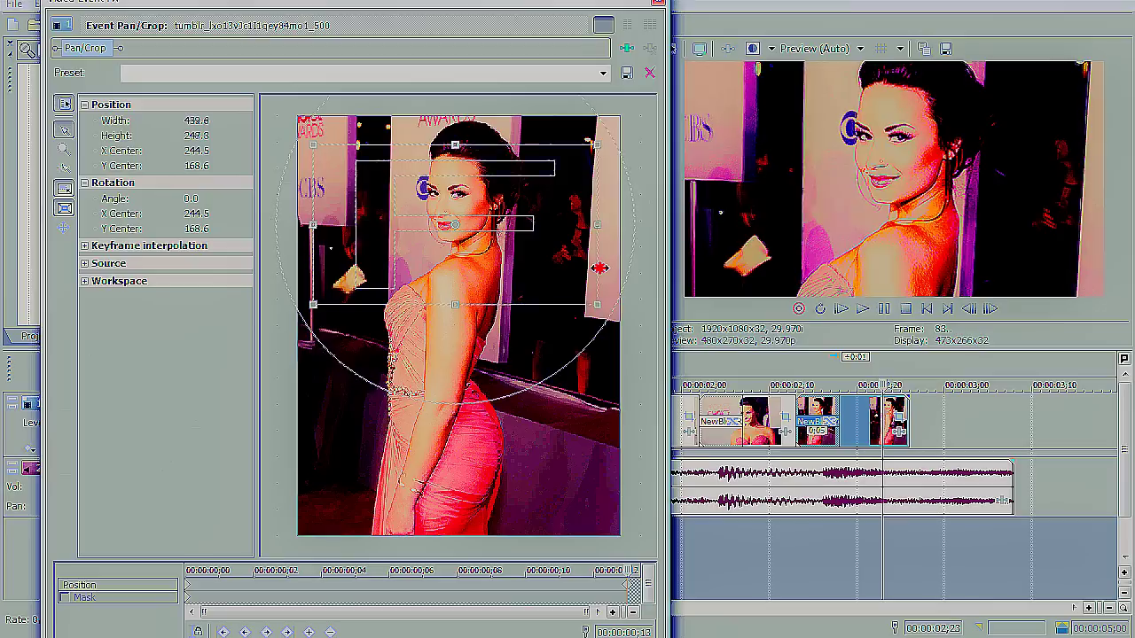
{"action": "left_click_drag", "start_coordinate": [554, 127], "coordinate": [567, 139]}
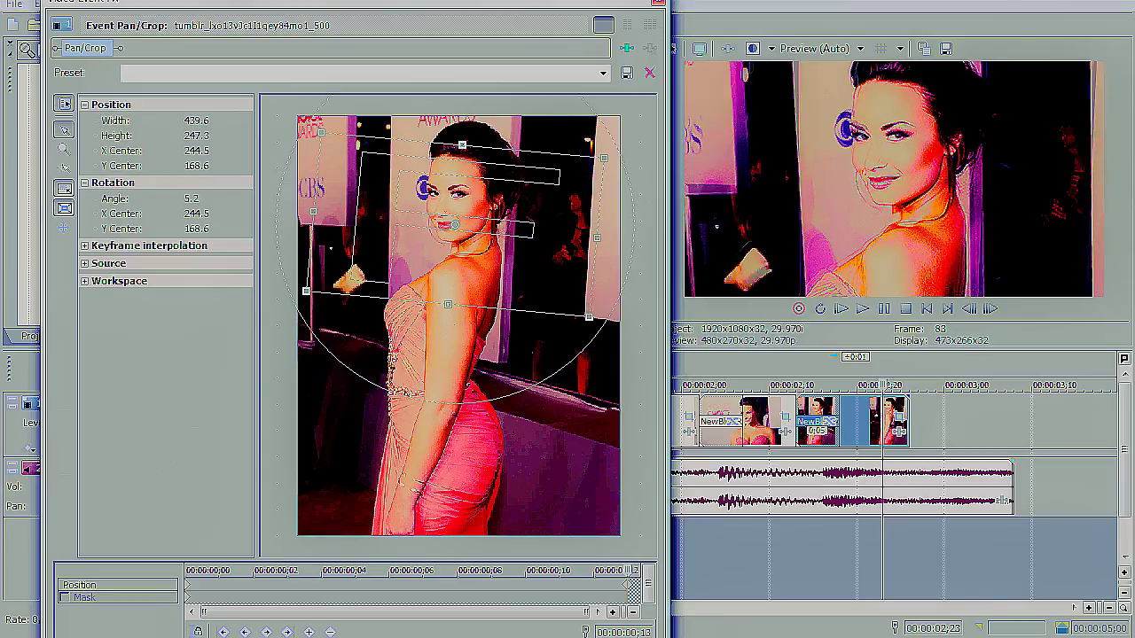
{"action": "left_click", "coordinate": [658, 2]}
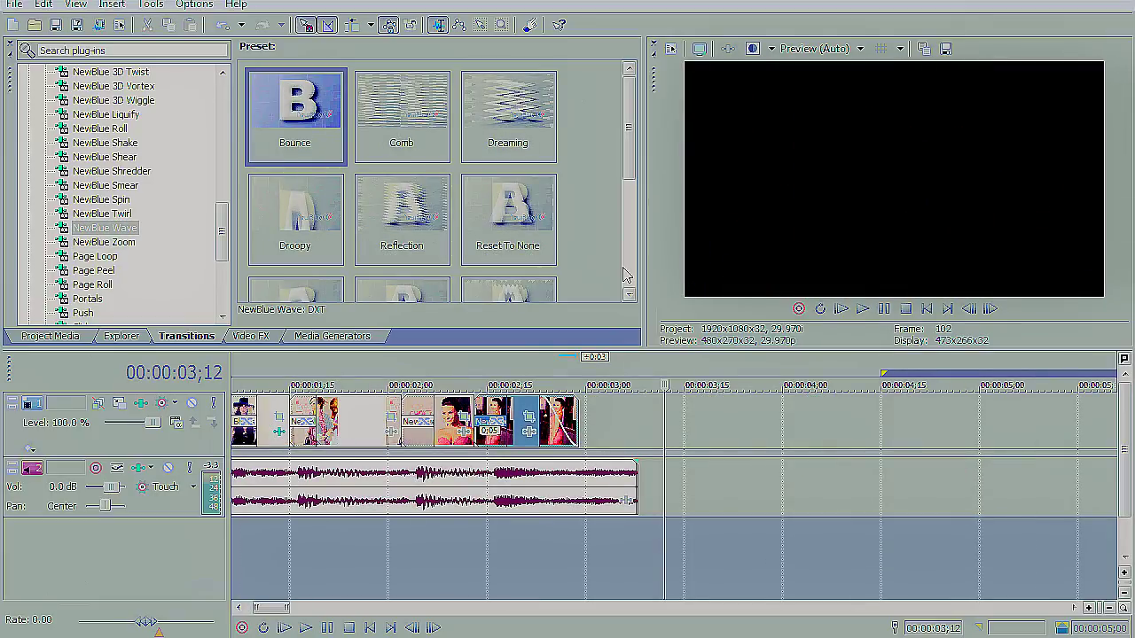
Step: Apply the NewBlue Wave transition with the Dreaming preset to the end of the pink-dress clip
{"action": "left_click_drag", "start_coordinate": [558, 424], "coordinate": [560, 428]}
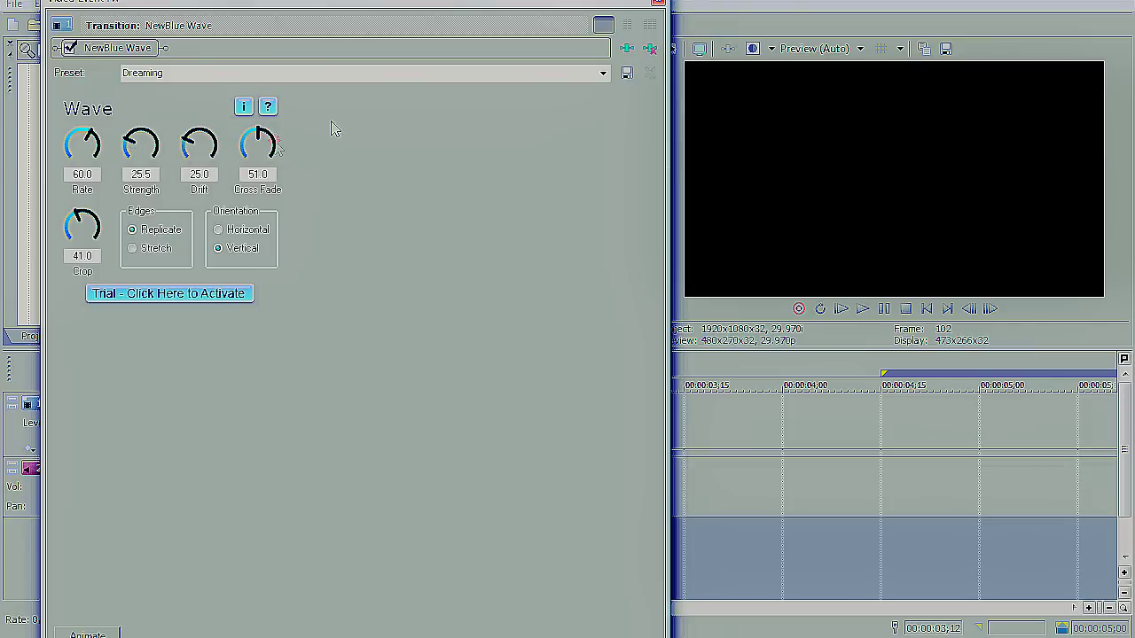
{"action": "left_click", "coordinate": [657, 5]}
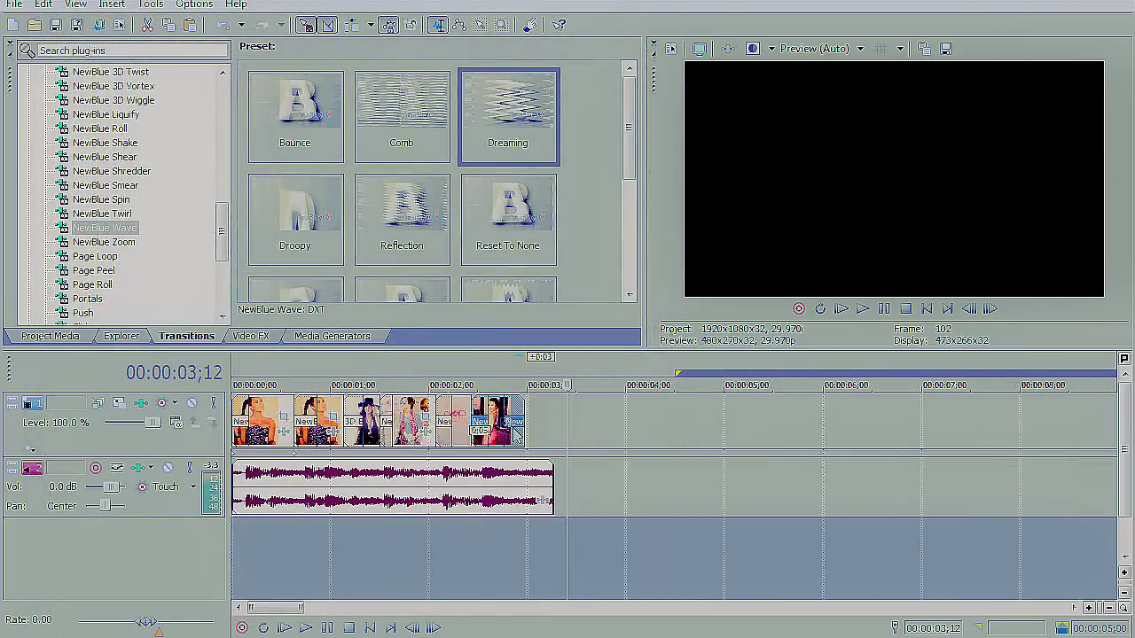
Step: Play the whole edit from the start to check the clips and transitions against the music
{"action": "scroll", "coordinate": [312, 541], "scroll_direction": "down", "scroll_amount": 3}
{"action": "left_click", "coordinate": [285, 629]}
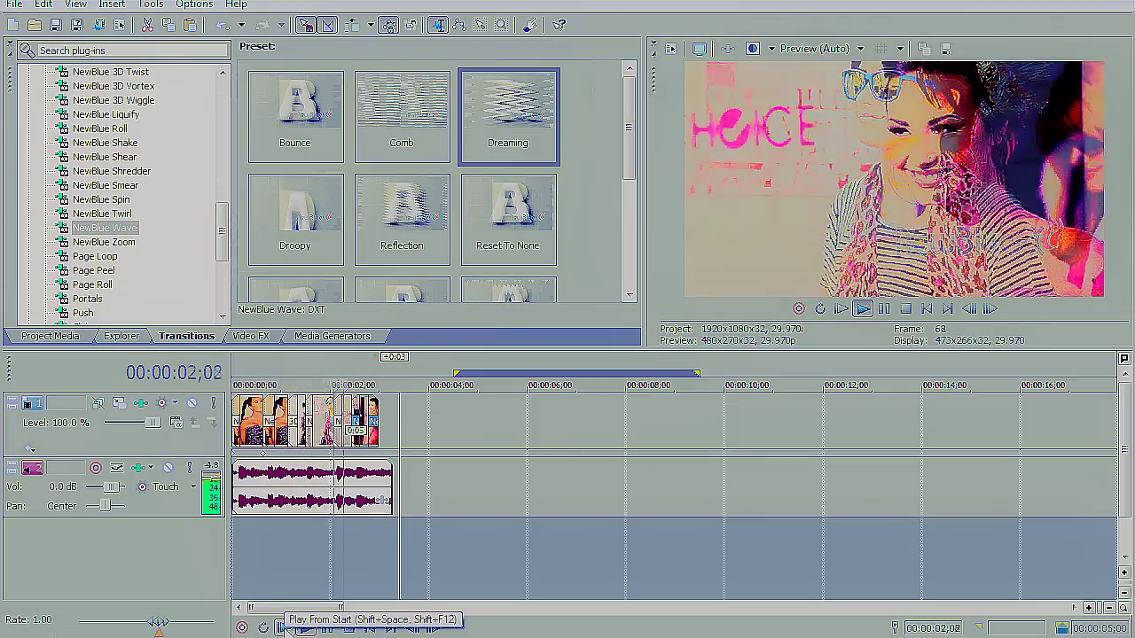
{"action": "left_click", "coordinate": [284, 628]}
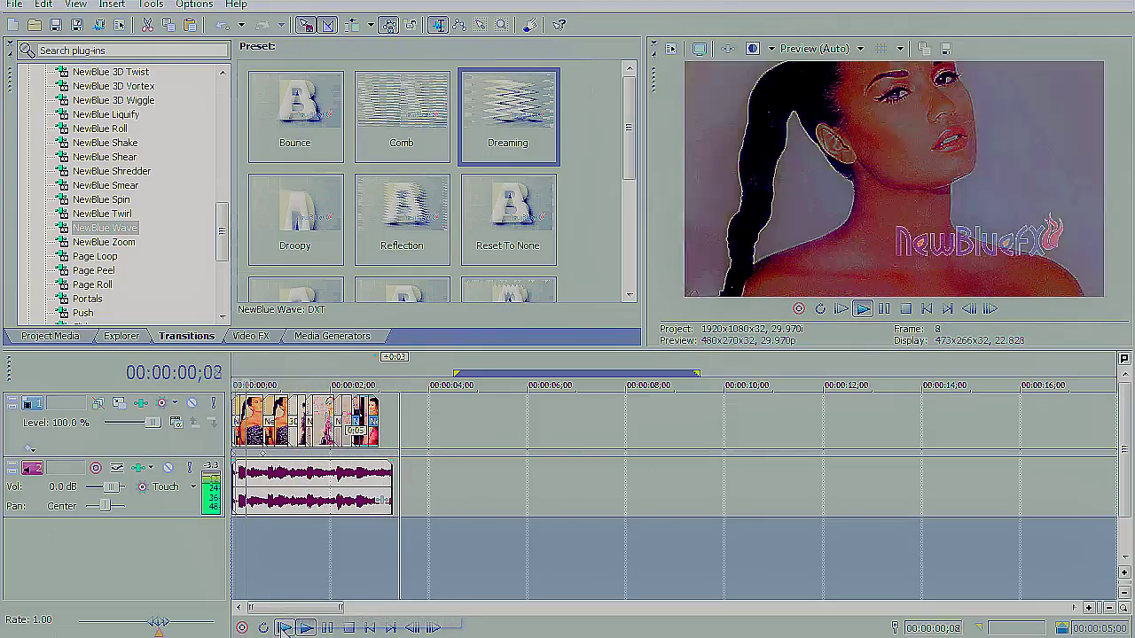